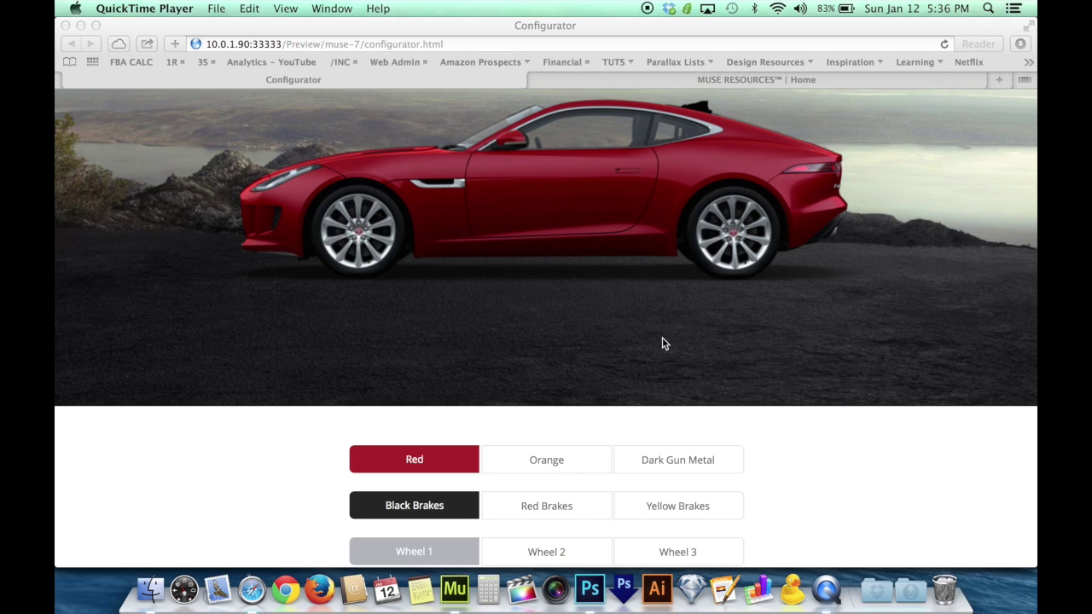
- Test the body colour buttons: Orange, Dark Gun Metal, Red, then back to Orange
click(556, 455)
click(558, 458)
click(646, 458)
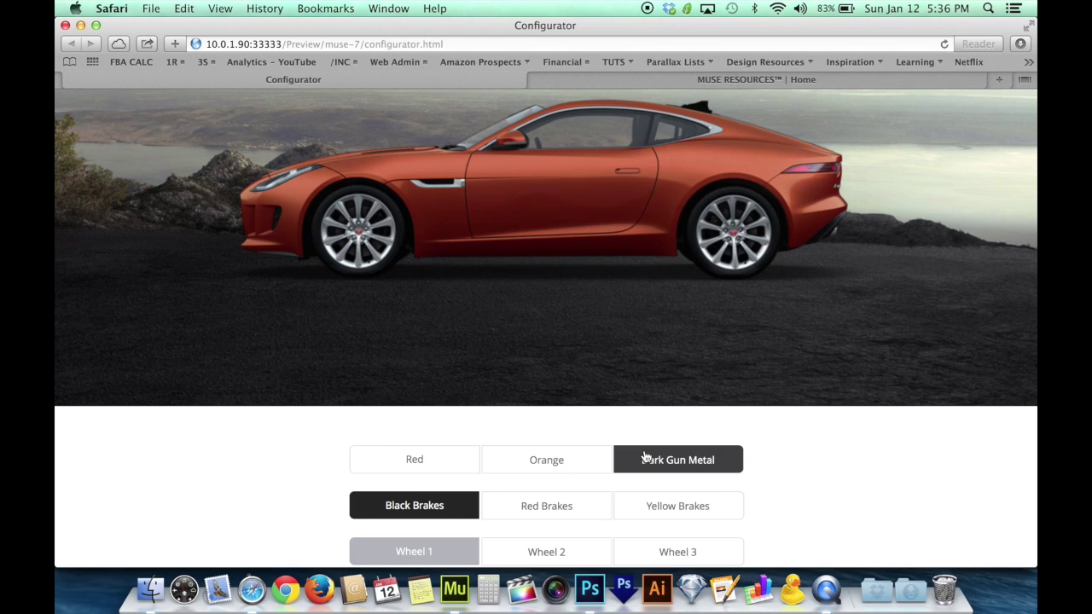
click(584, 458)
click(414, 450)
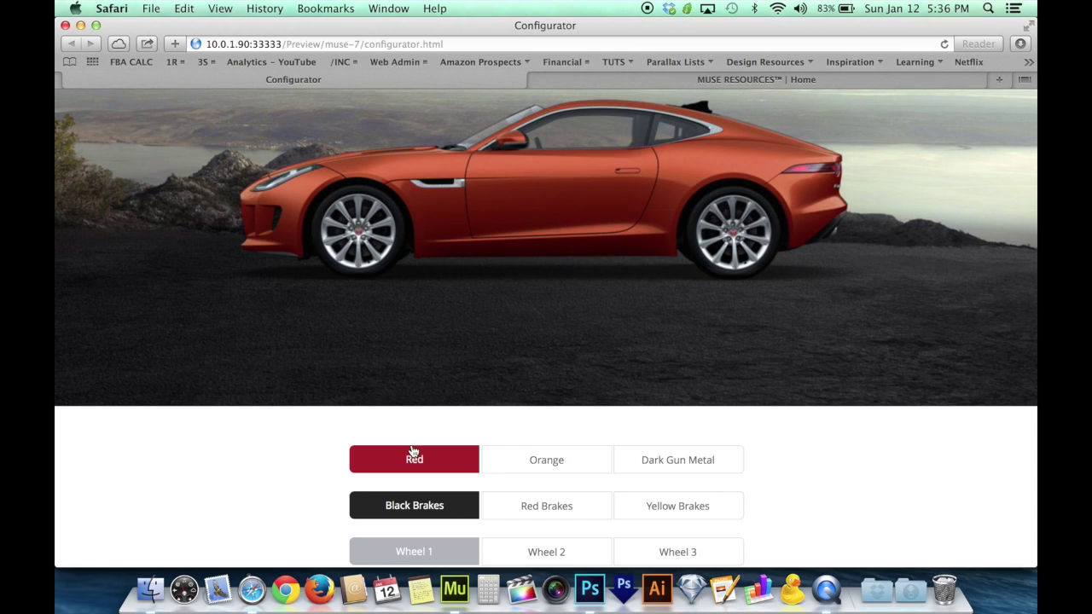
click(517, 460)
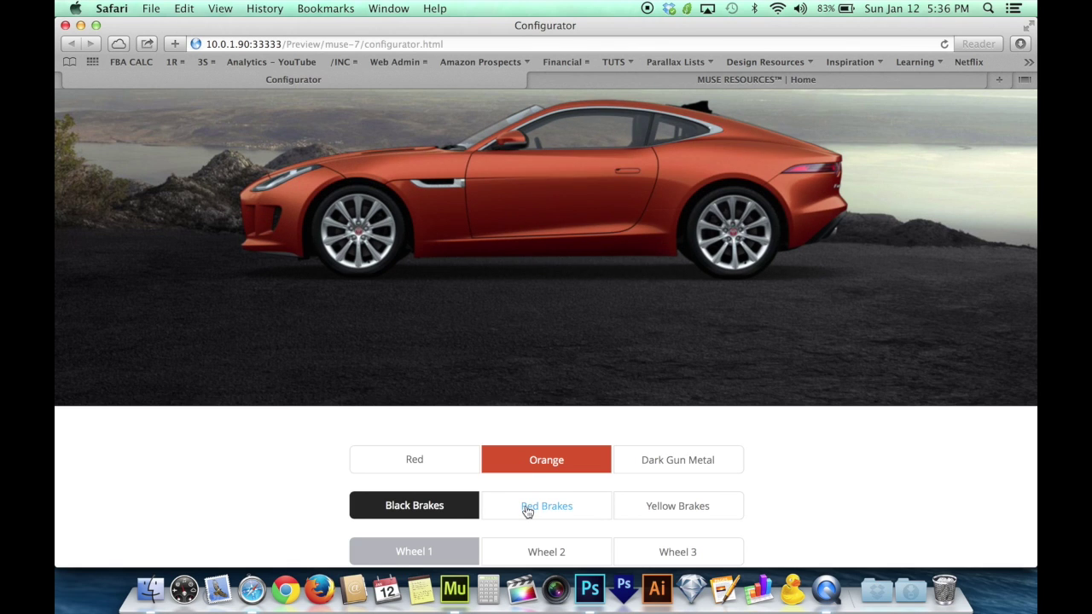
- Try the Wheel 2 and Wheel 1 rims, ending on the dark Wheel 3 rims
click(551, 563)
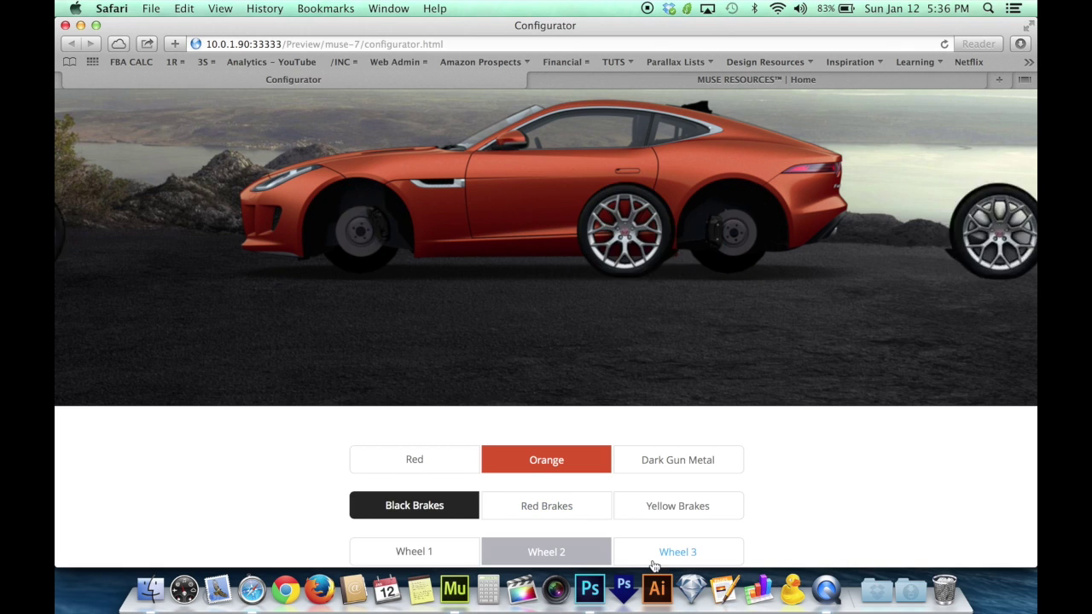
click(469, 548)
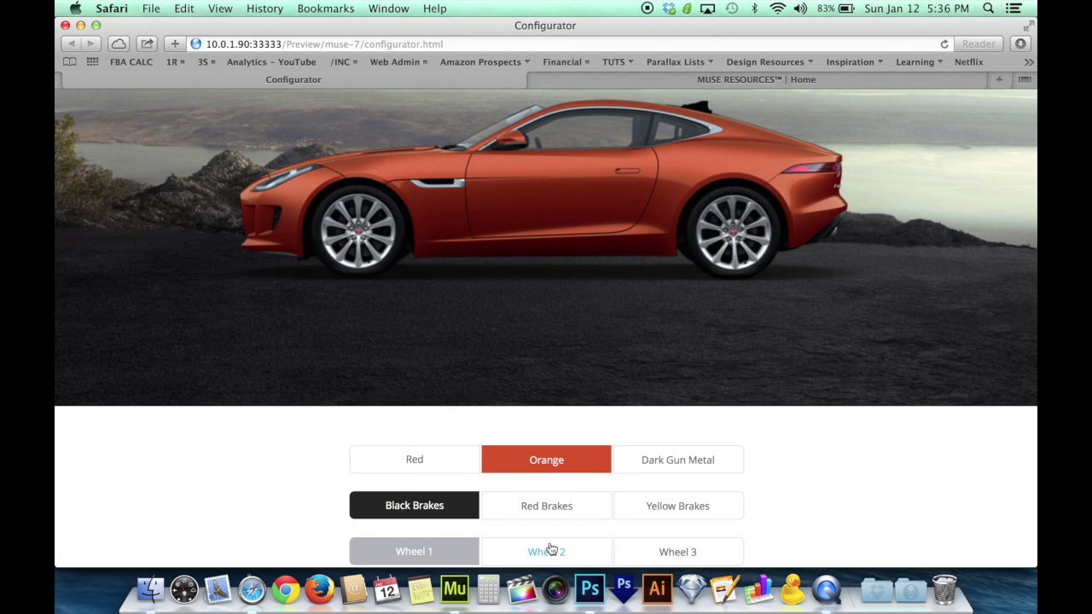
click(551, 549)
click(662, 554)
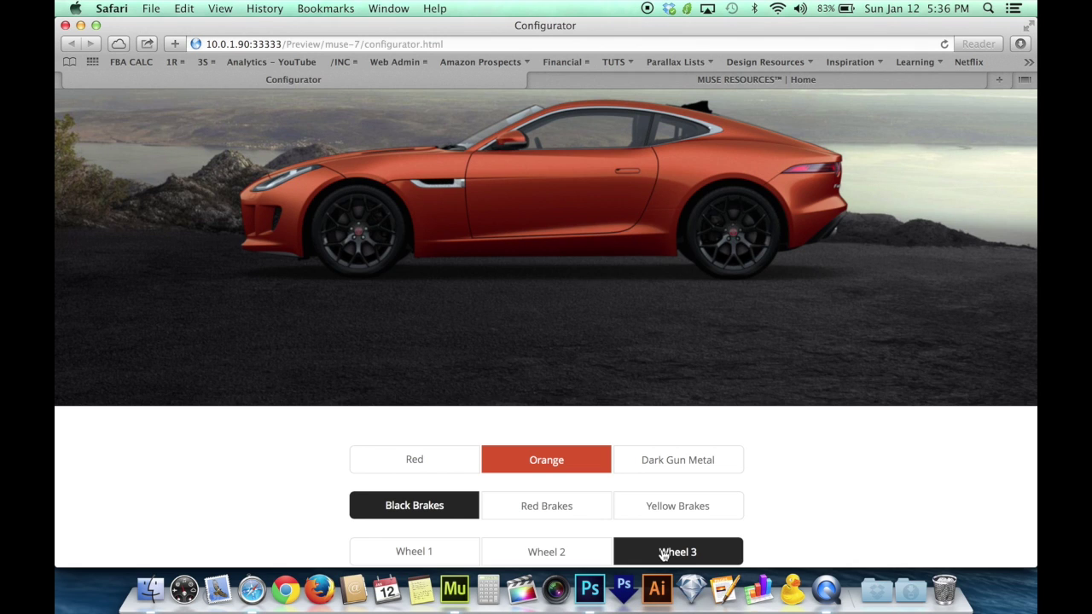
- Try red and yellow brake calipers, set the body to Red, and switch to the Configurator PSD in Photoshop
click(543, 506)
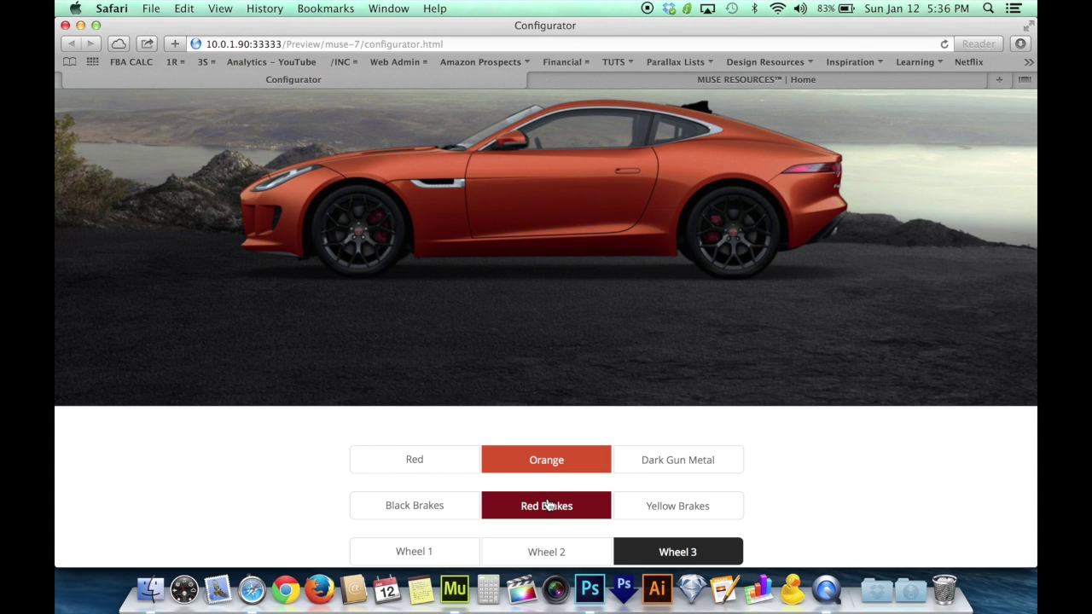
click(631, 511)
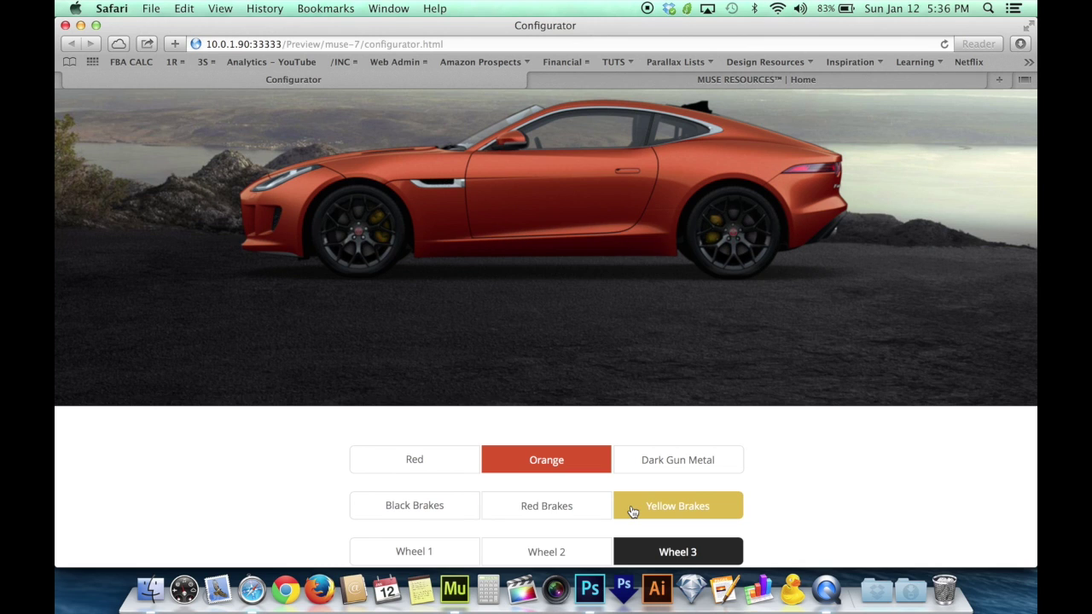
click(559, 503)
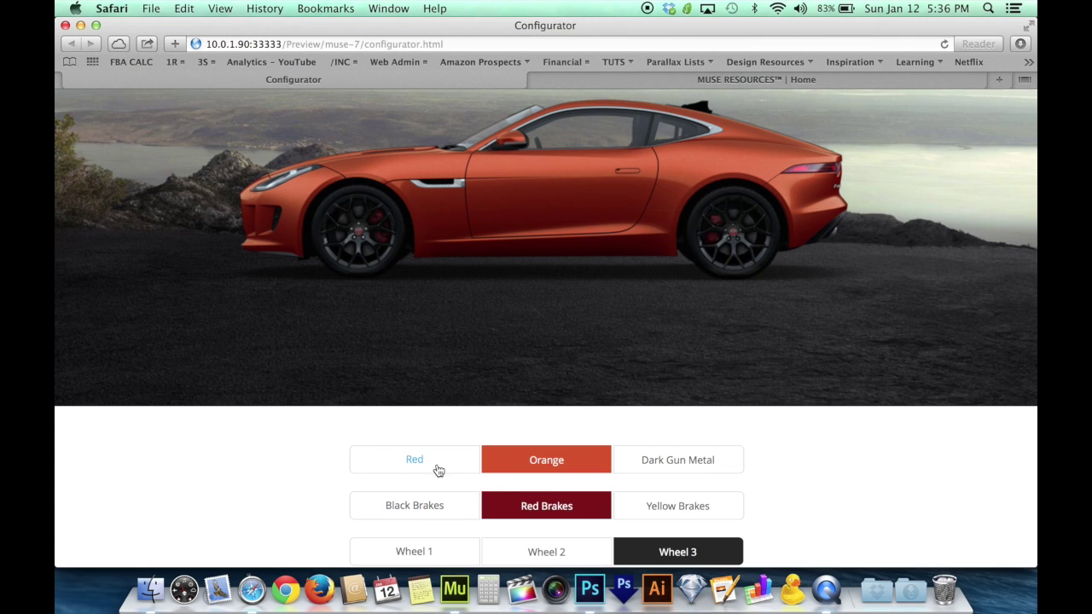
click(433, 467)
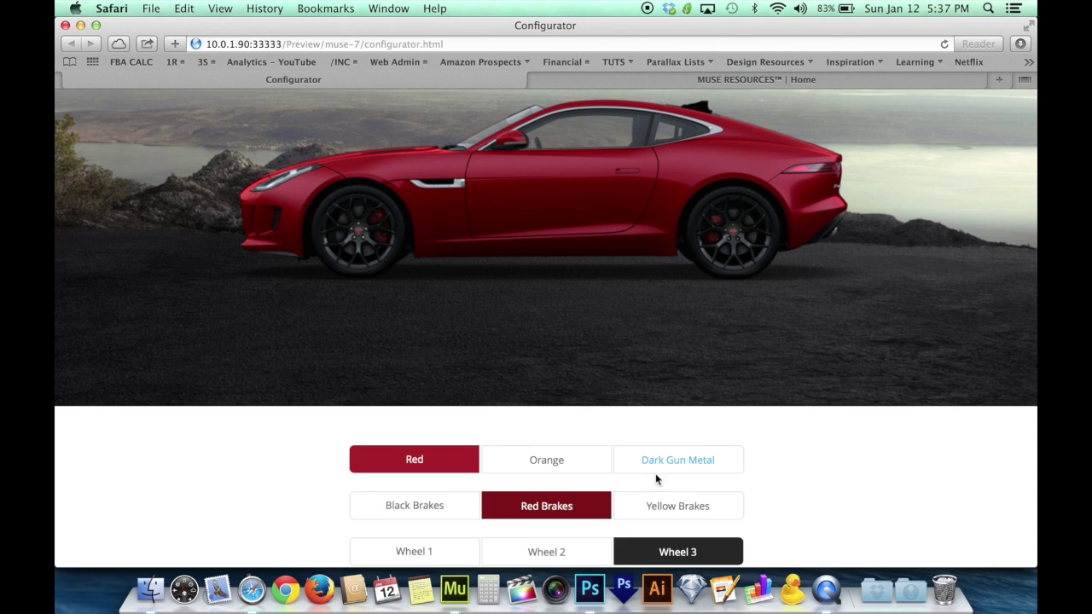
click(590, 590)
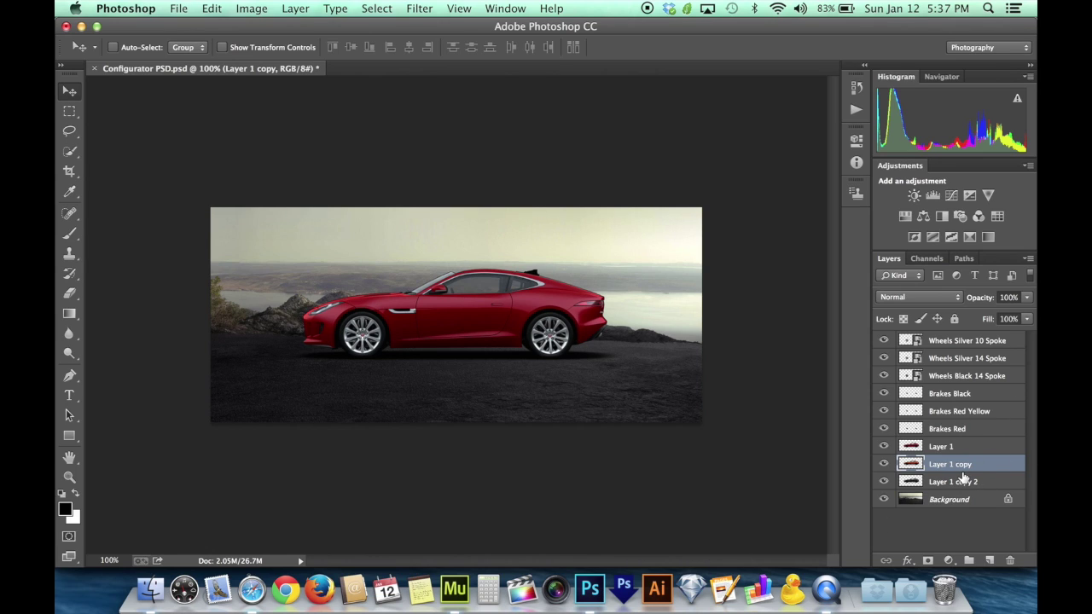
drag(884, 482, 886, 359)
click(883, 340)
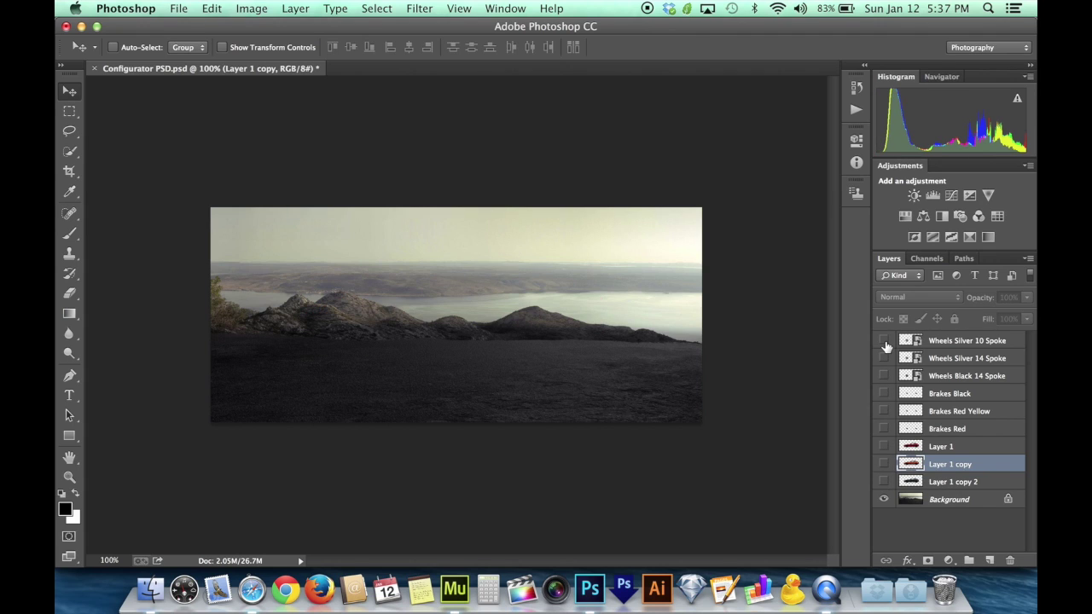
click(884, 482)
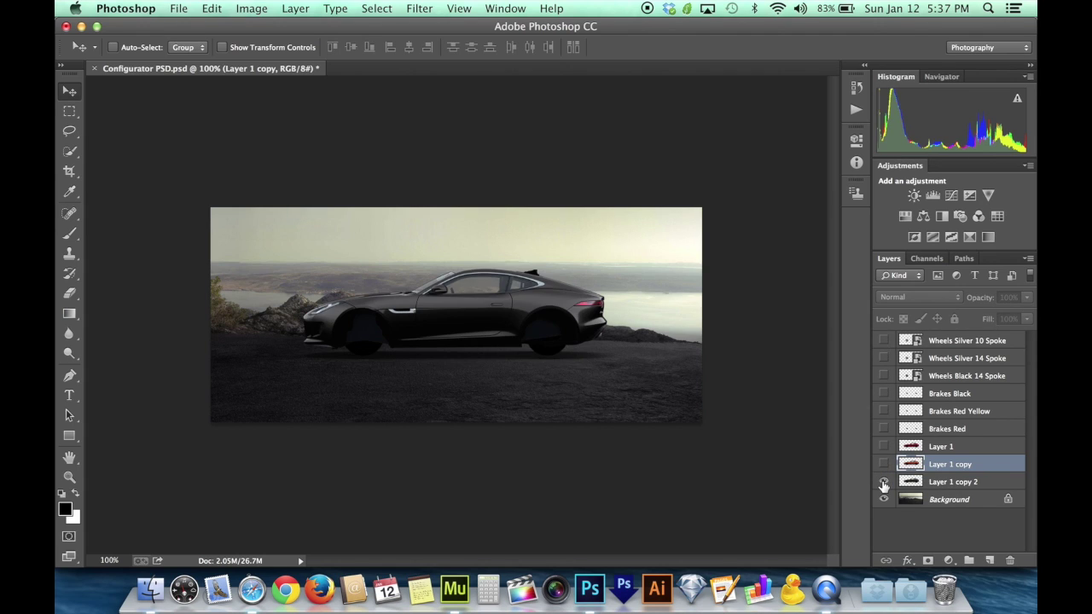
click(883, 482)
click(884, 464)
click(883, 464)
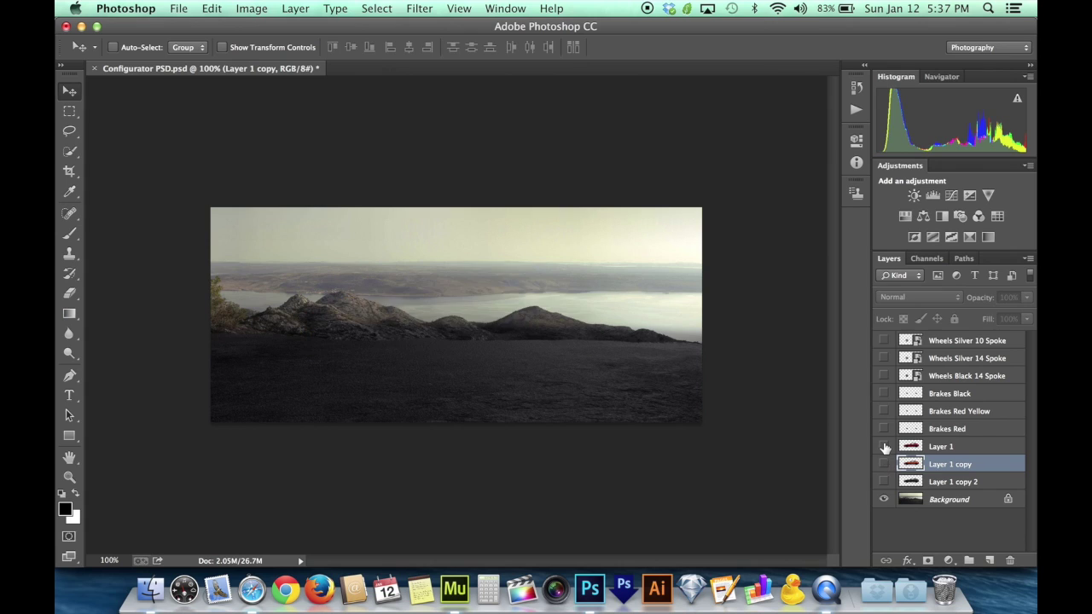
click(884, 447)
click(883, 446)
click(883, 464)
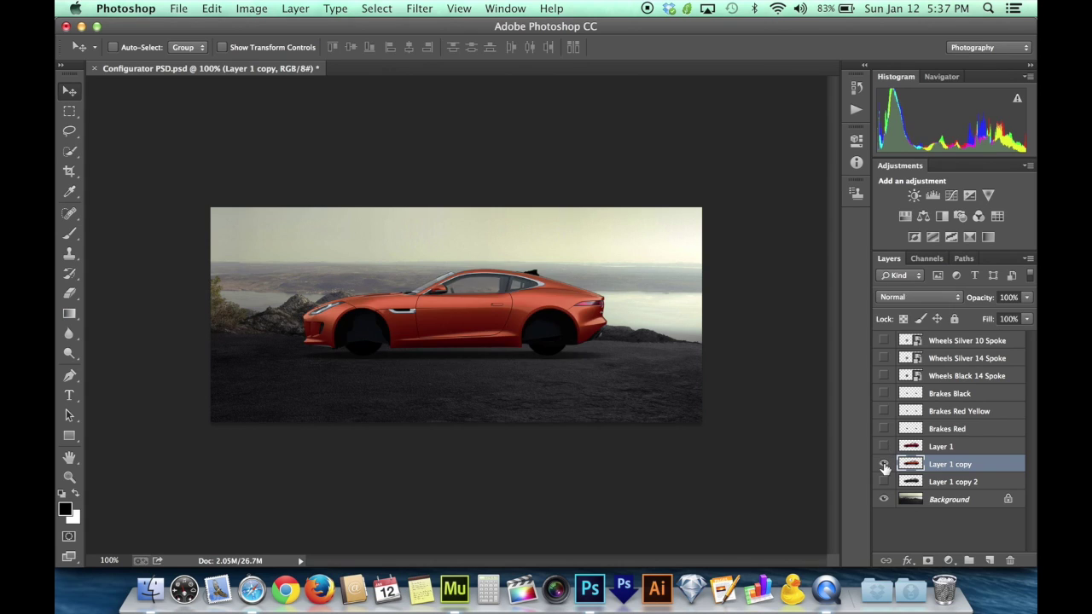
click(884, 464)
click(884, 482)
click(884, 482)
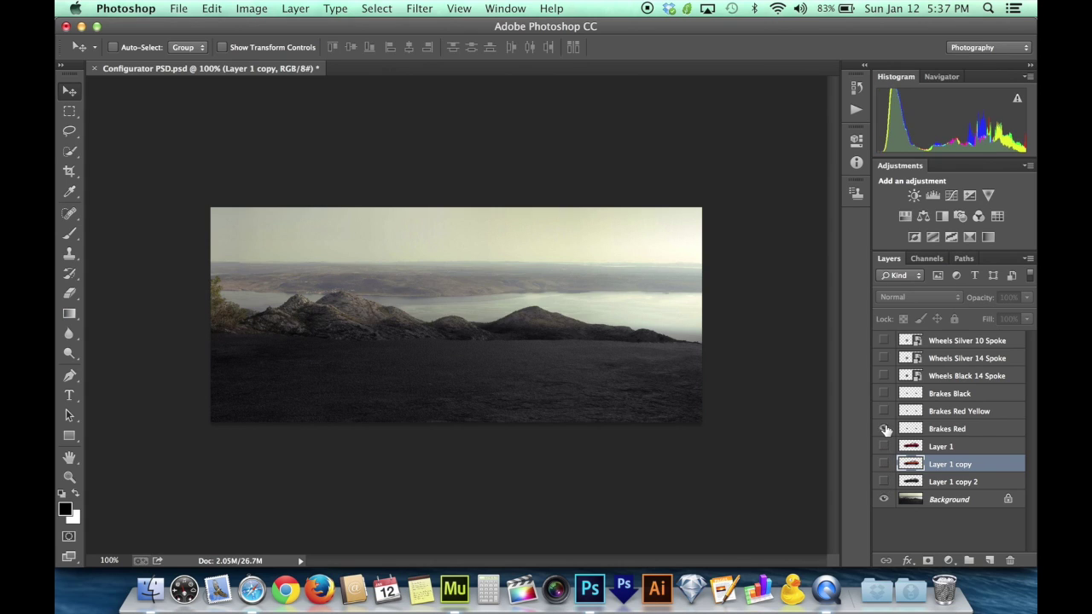
click(884, 428)
click(884, 429)
click(884, 411)
click(884, 411)
click(884, 375)
click(884, 375)
click(884, 357)
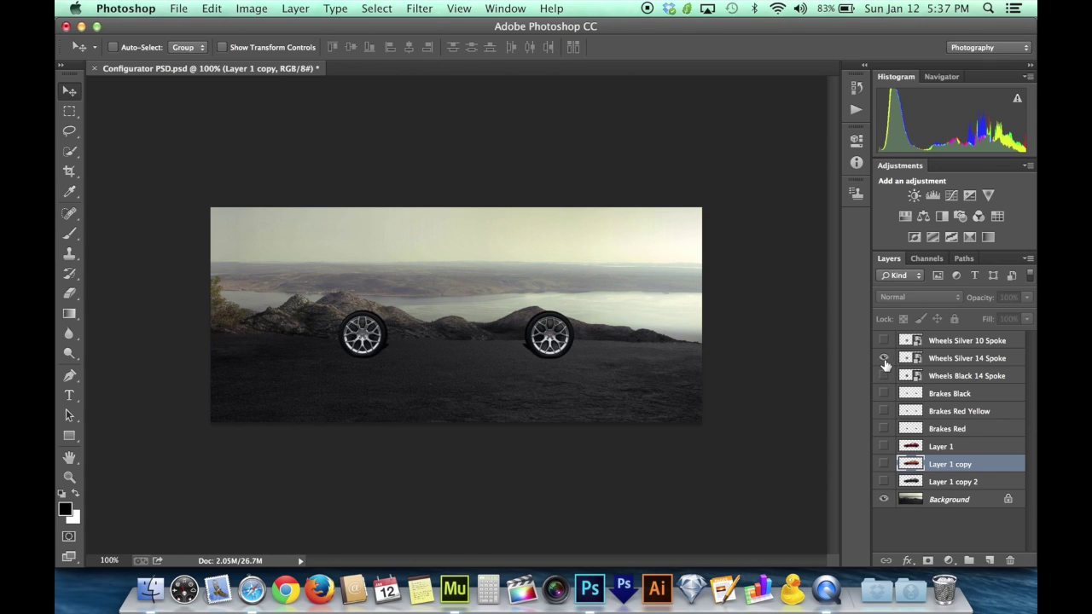
click(883, 357)
click(884, 341)
click(884, 340)
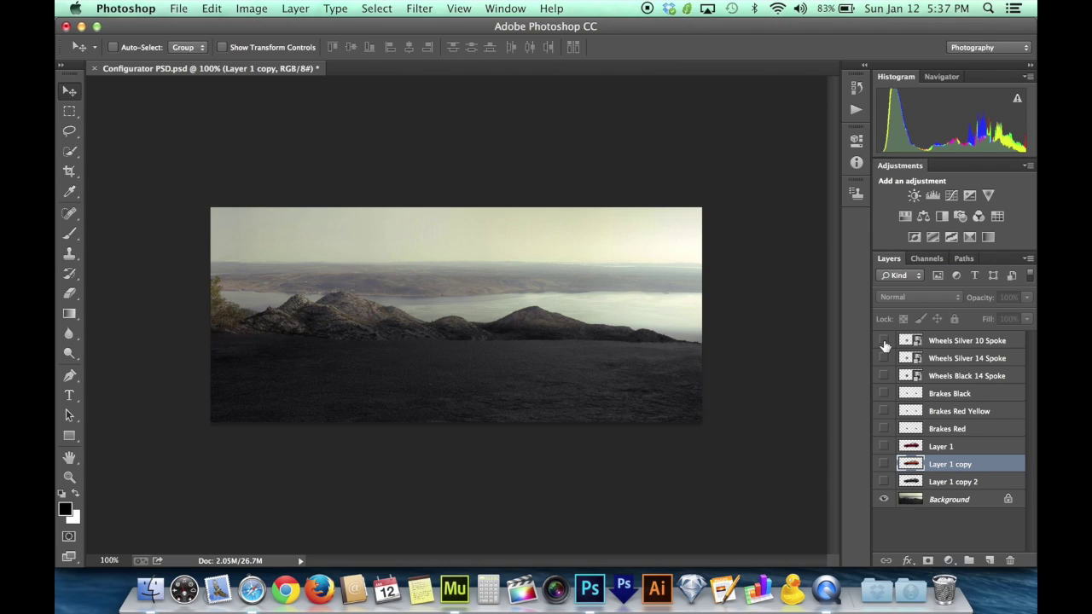
drag(885, 345, 882, 483)
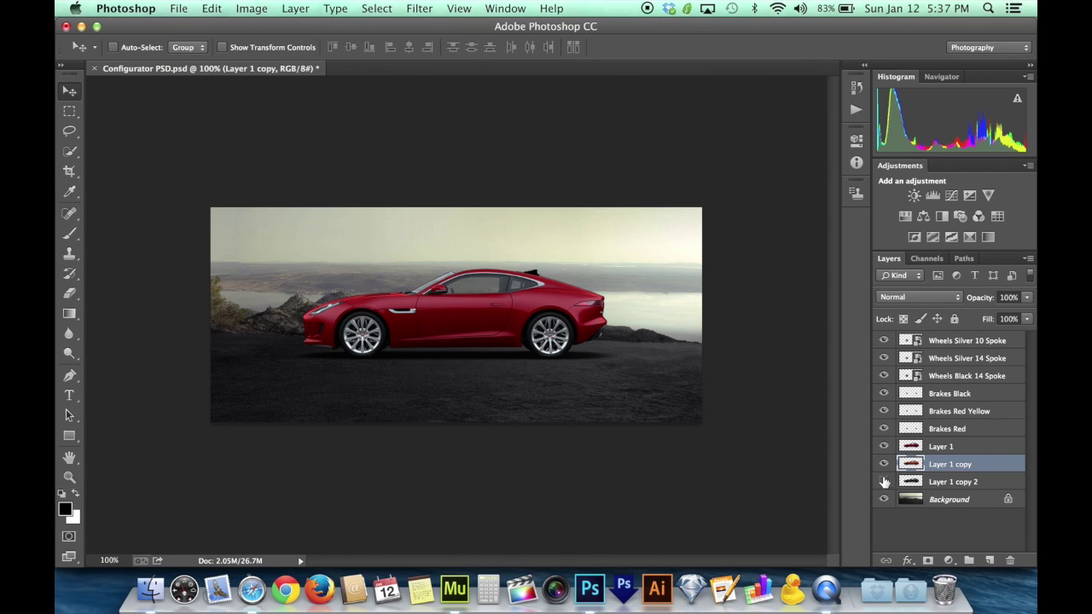
click(941, 488)
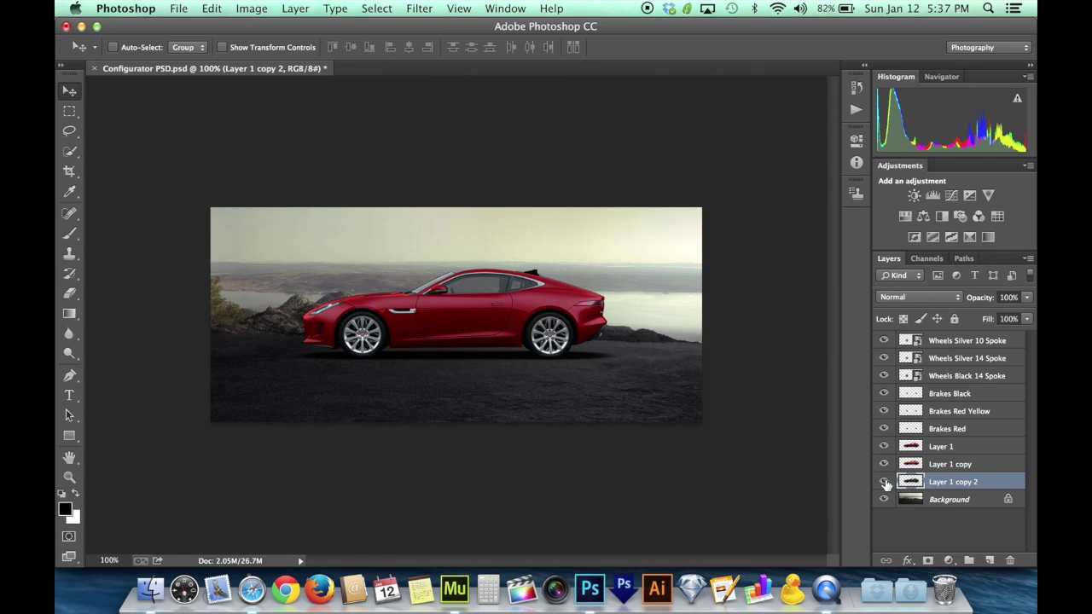
drag(885, 483, 883, 348)
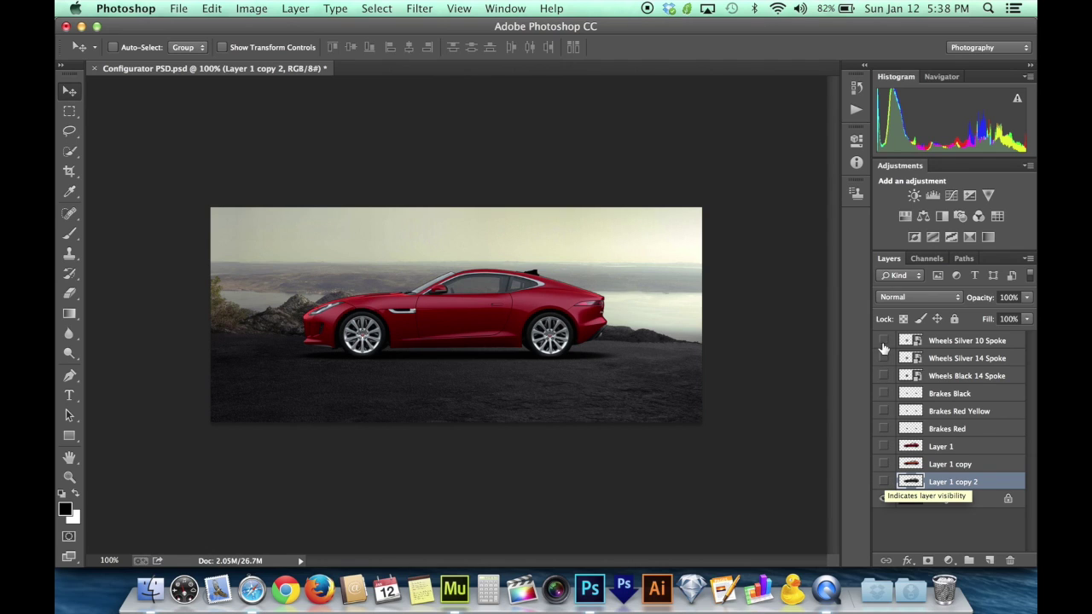
click(885, 483)
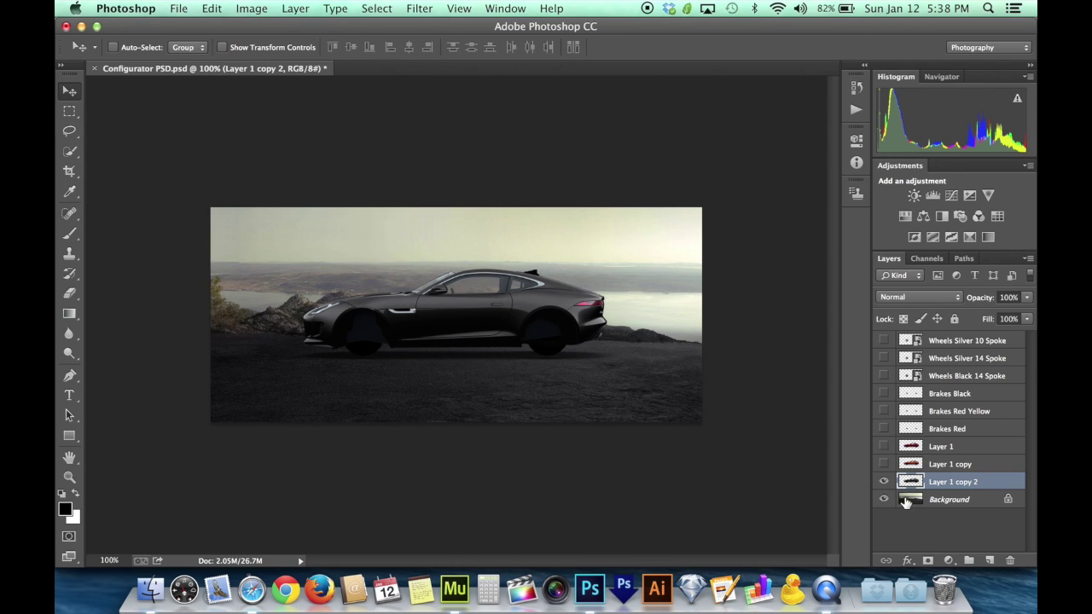
click(884, 465)
click(884, 447)
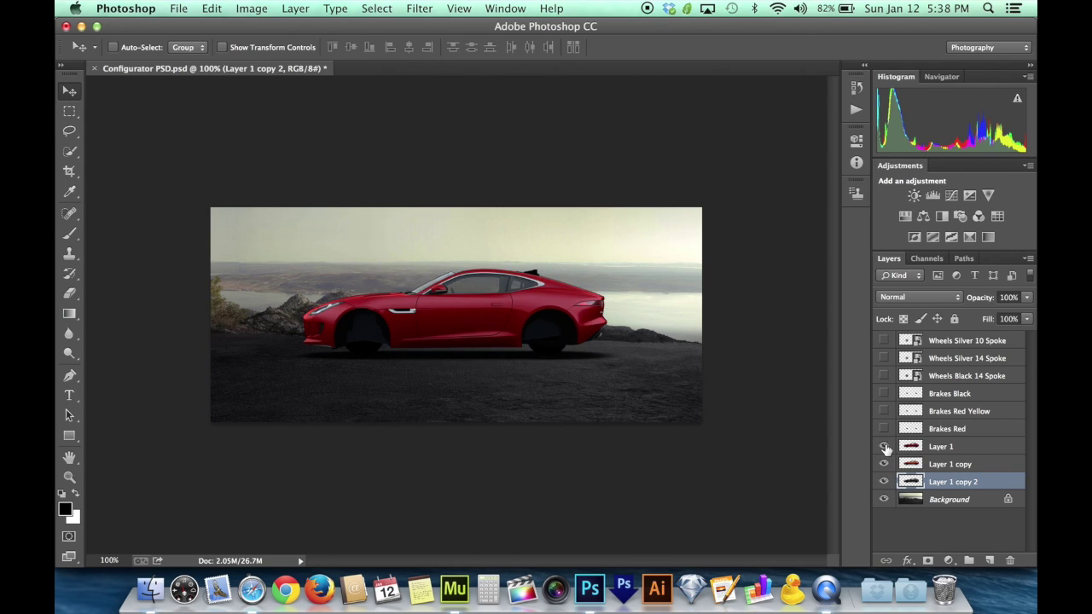
click(884, 447)
click(884, 465)
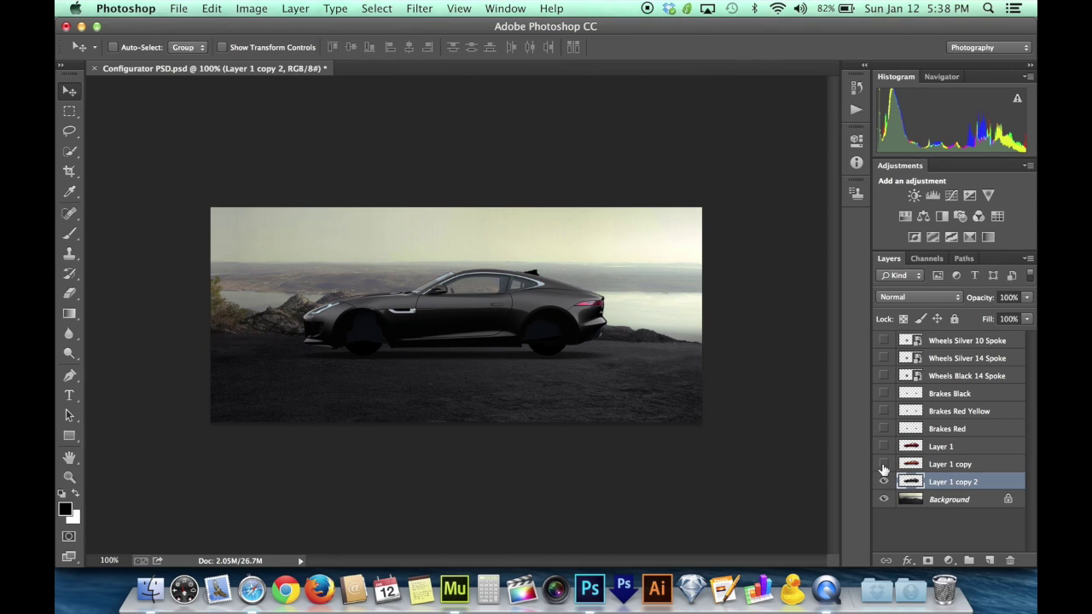
drag(883, 465, 883, 341)
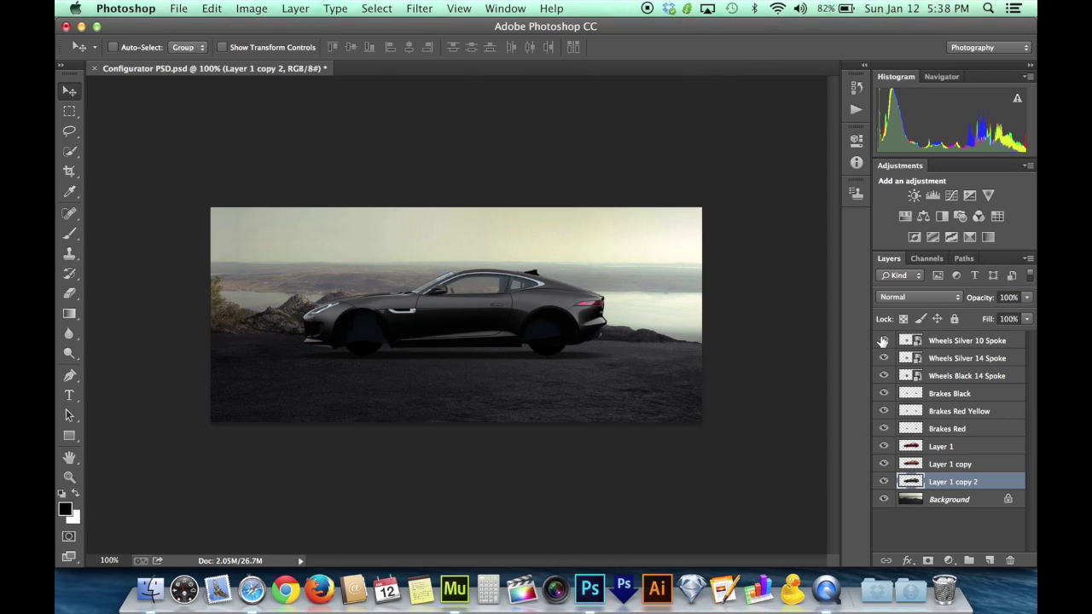
- In Export Layers To Files, choose PNG-24 as the file type, then cancel the export
click(179, 8)
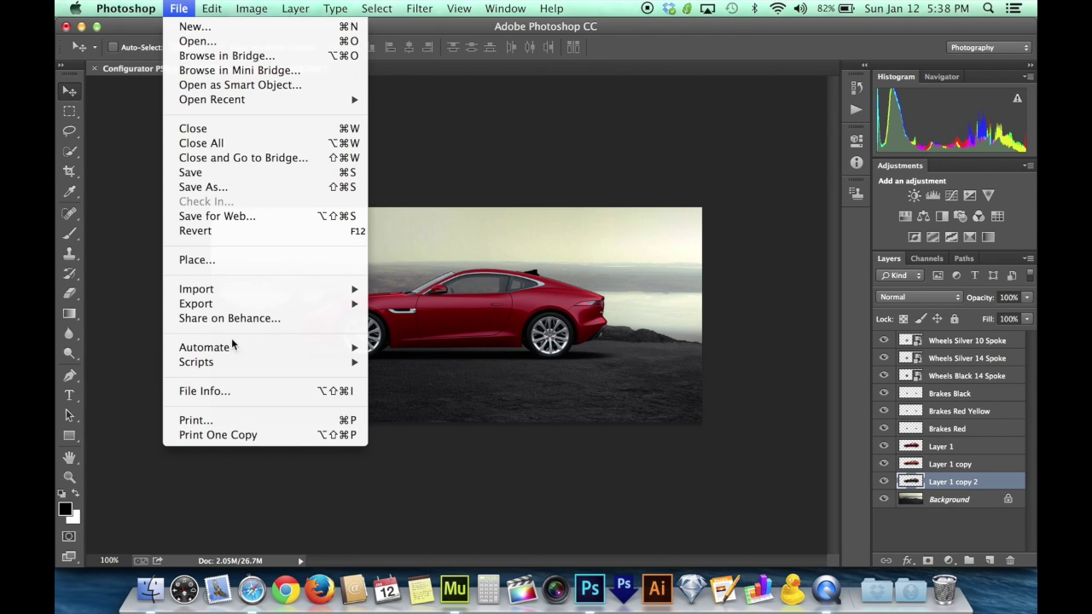
mouse_move(233, 366)
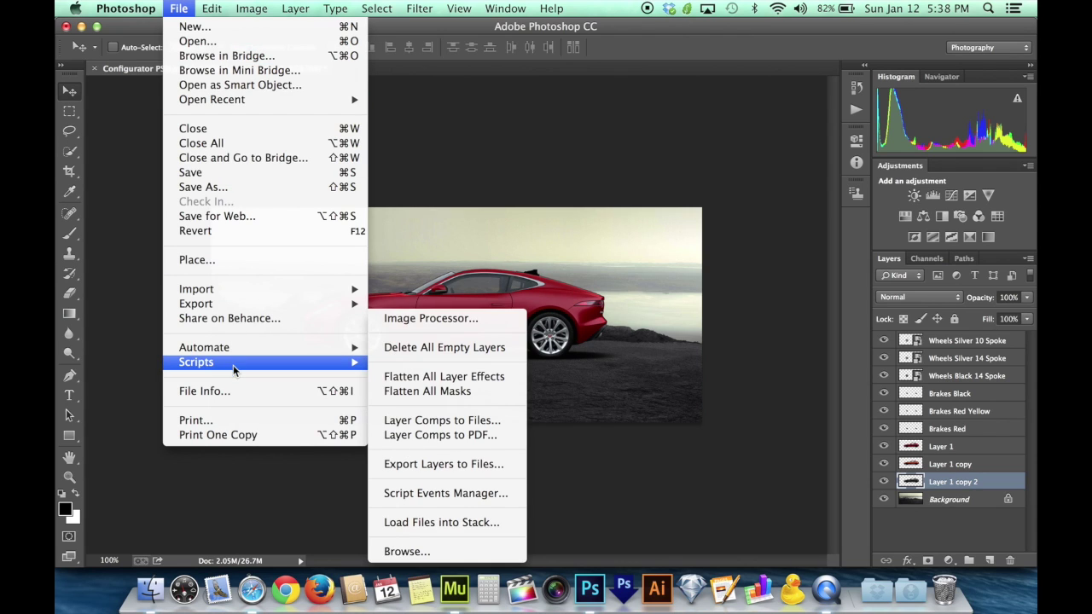
click(466, 465)
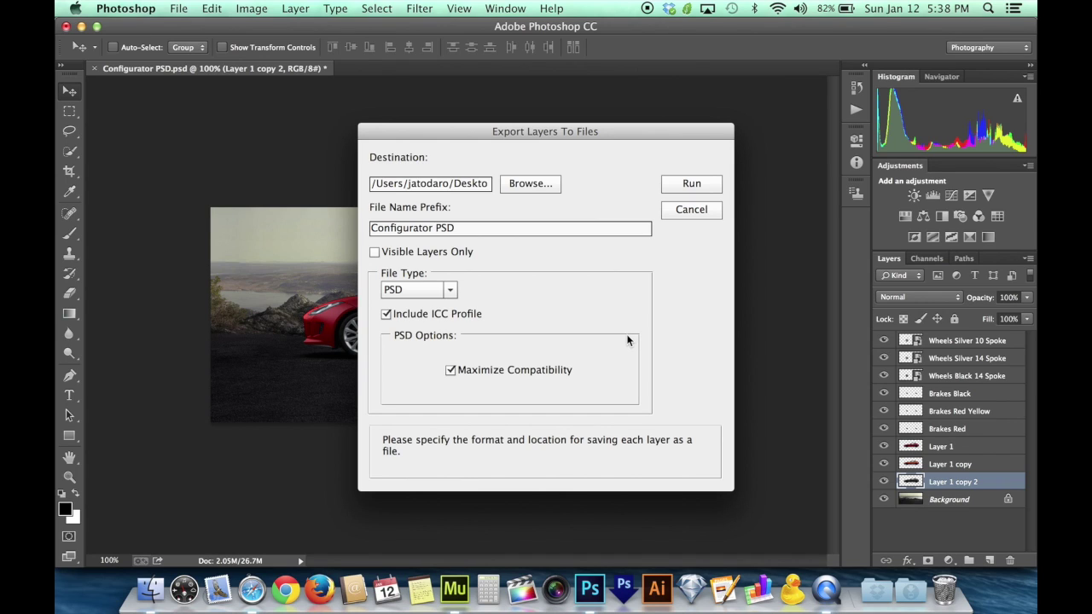
click(445, 290)
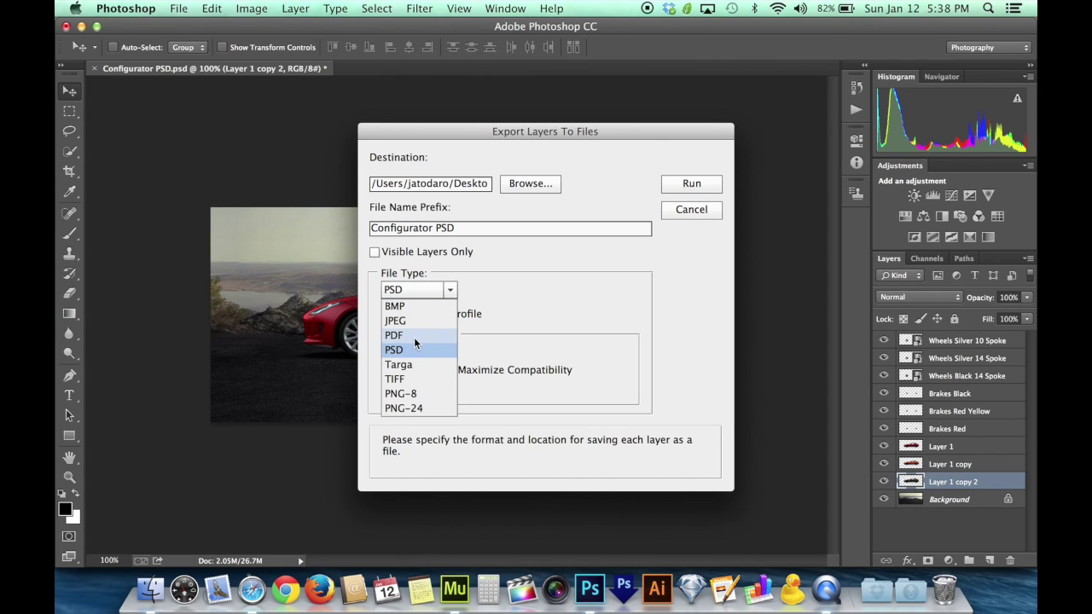
click(417, 410)
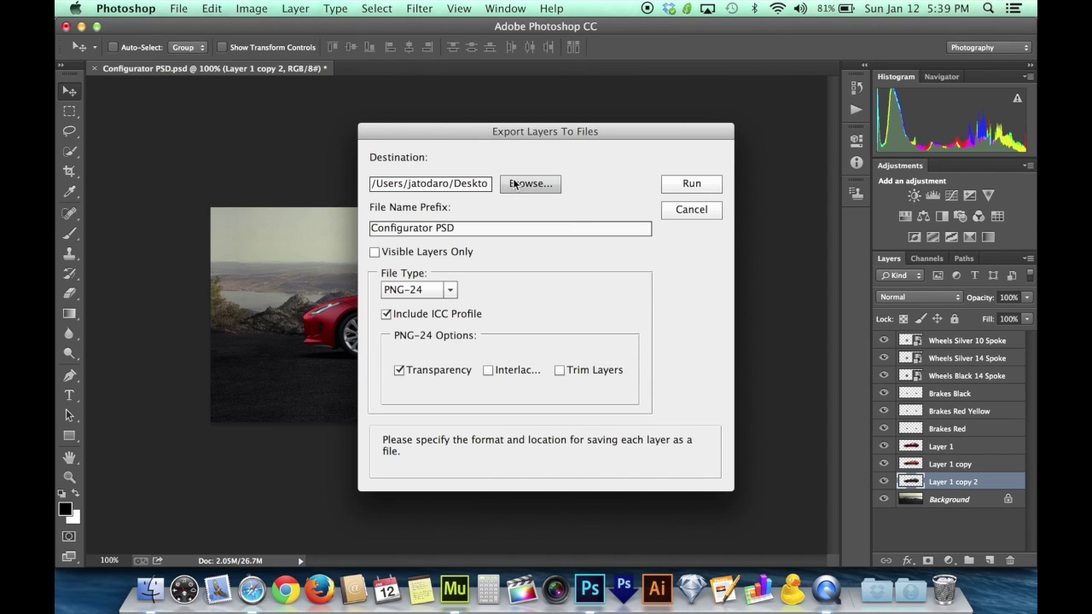
click(708, 215)
- Bring up the Configurator folder in Finder and Quick Look the Wheels Silver 10 Spoke image
key(ctrl+Up)
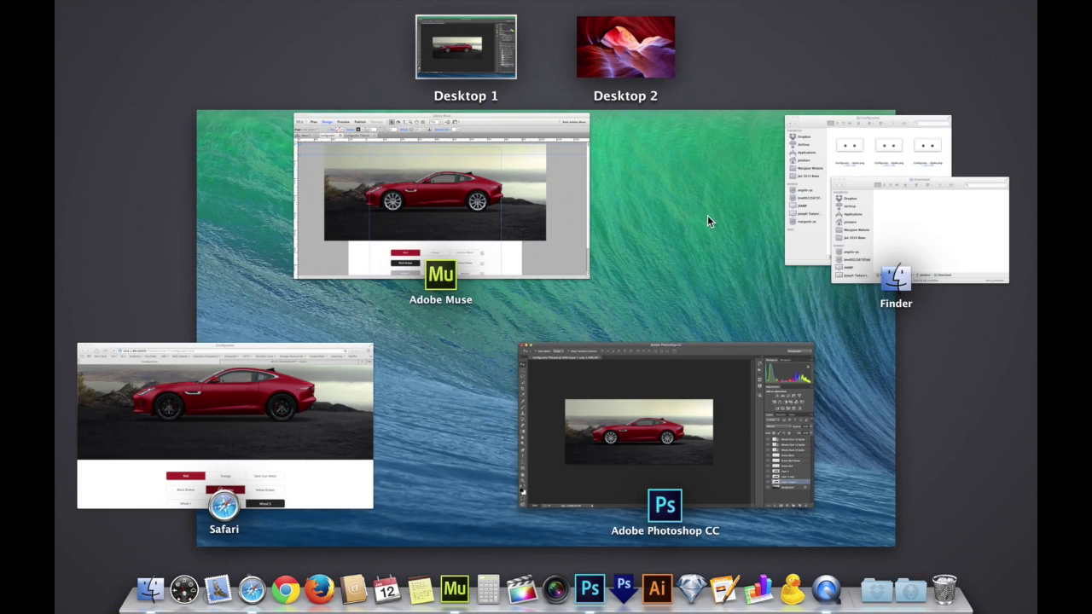
click(812, 207)
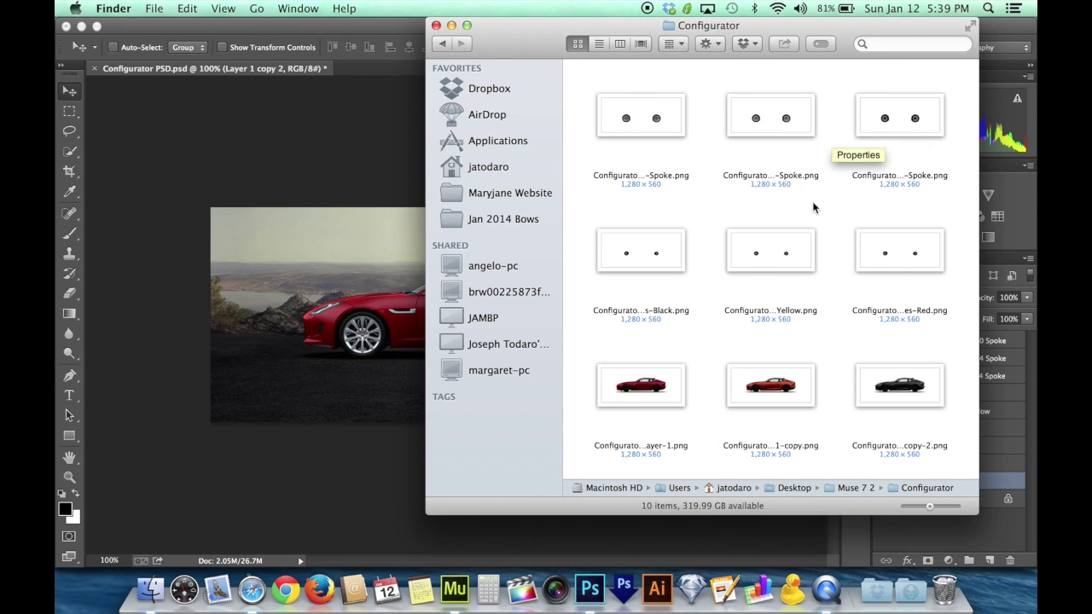
scroll(813, 206, down, 3)
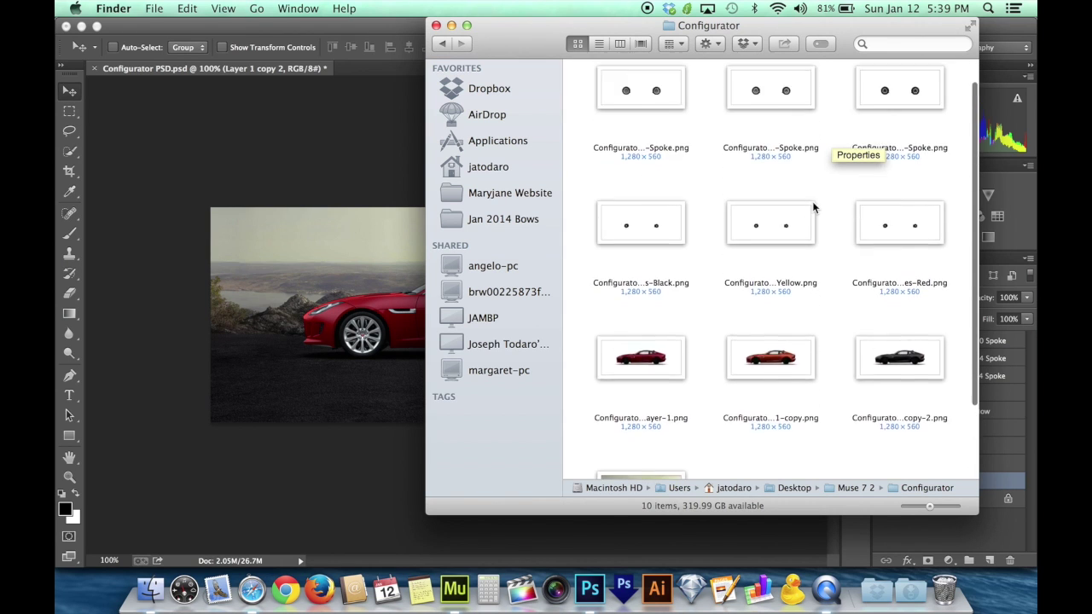
scroll(813, 206, up, 2)
click(657, 124)
key(space)
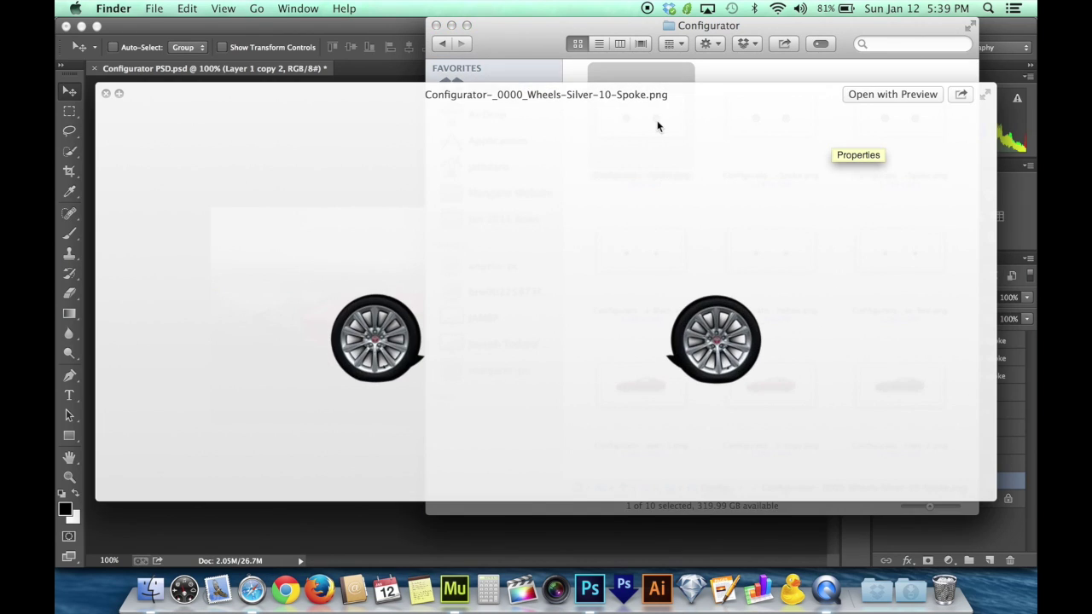
key(space)
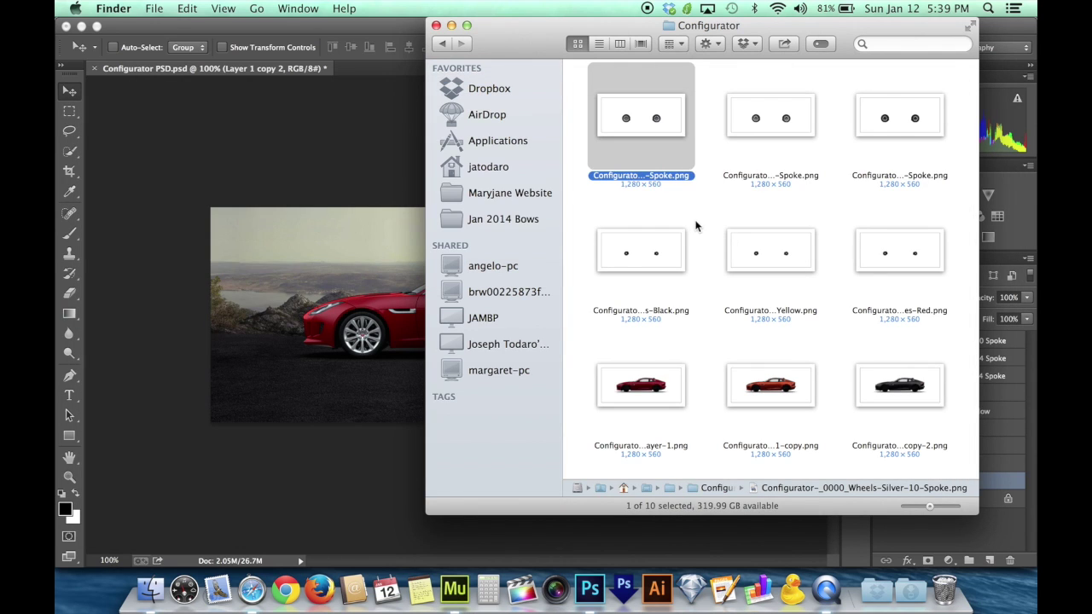
- Step through the brake and car images and Quick Look the Background image
click(692, 222)
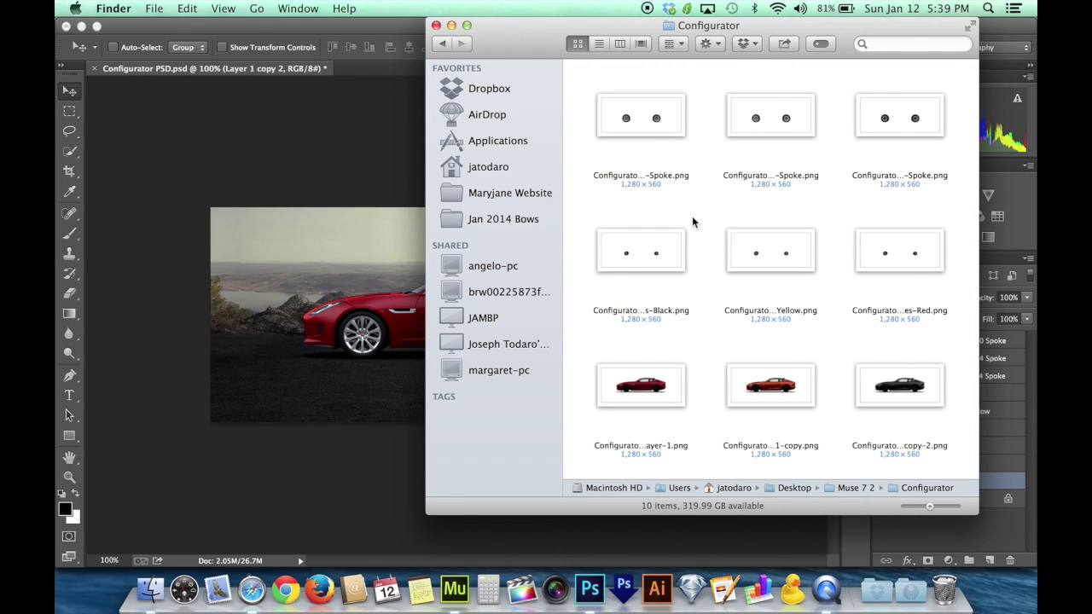
click(656, 134)
key(Down)
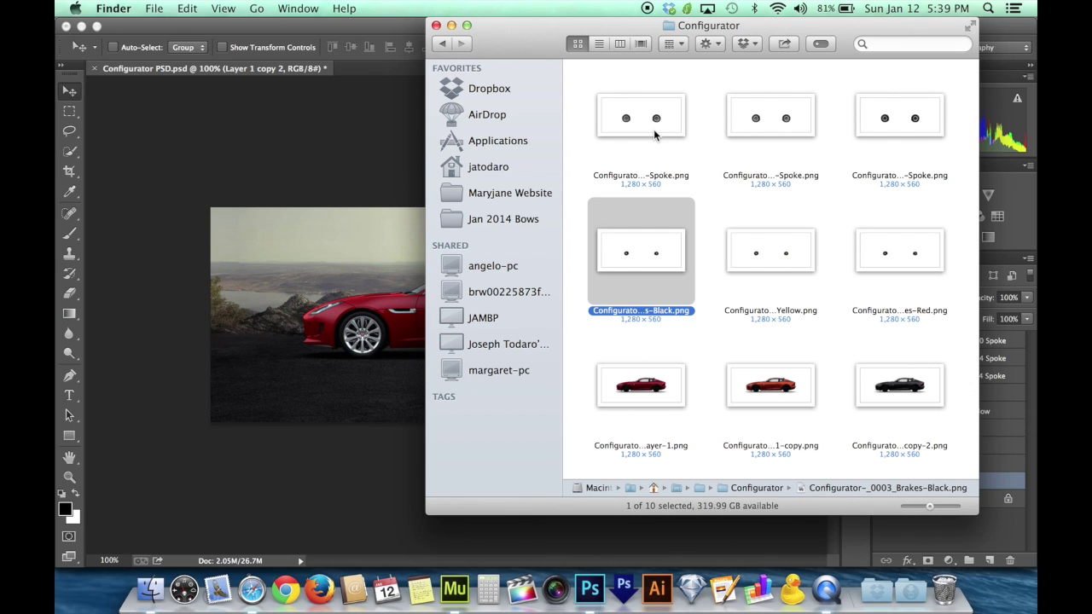
key(Right)
key(Down)
key(Down)
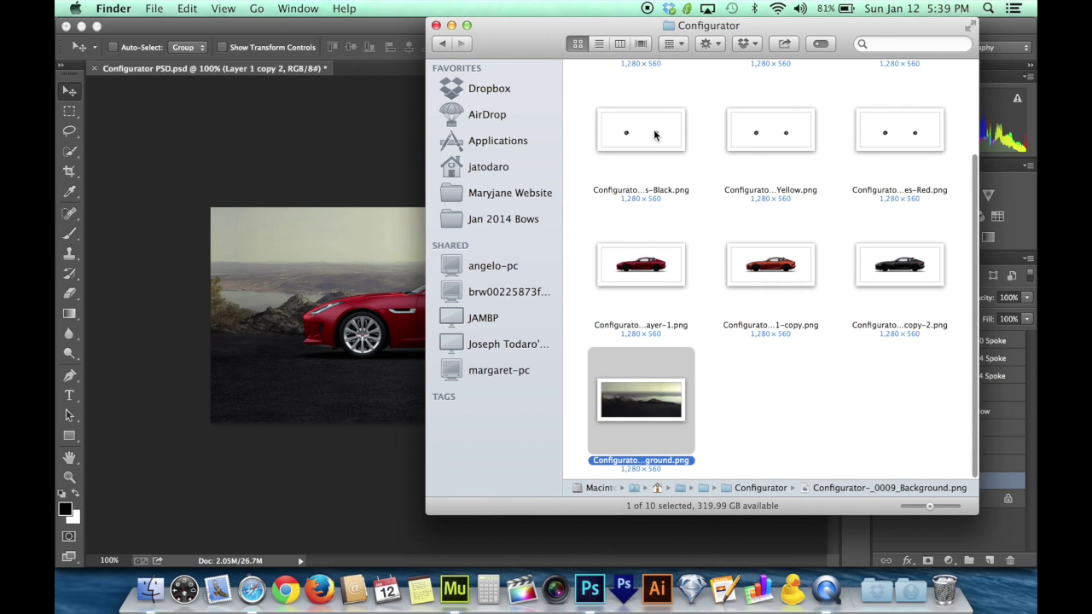
key(Up)
key(Right)
key(Down)
key(space)
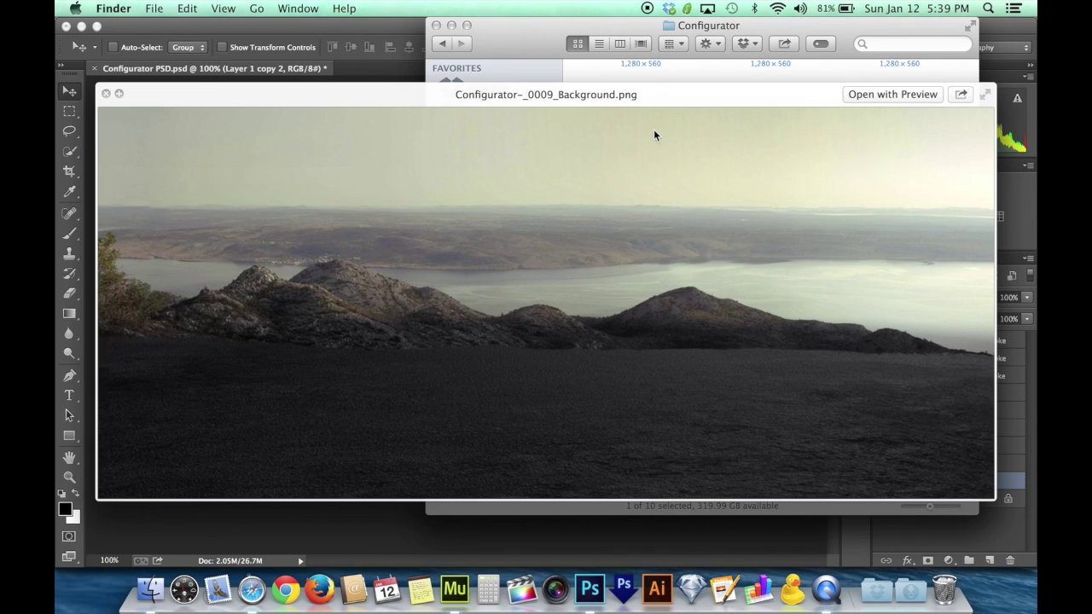
key(space)
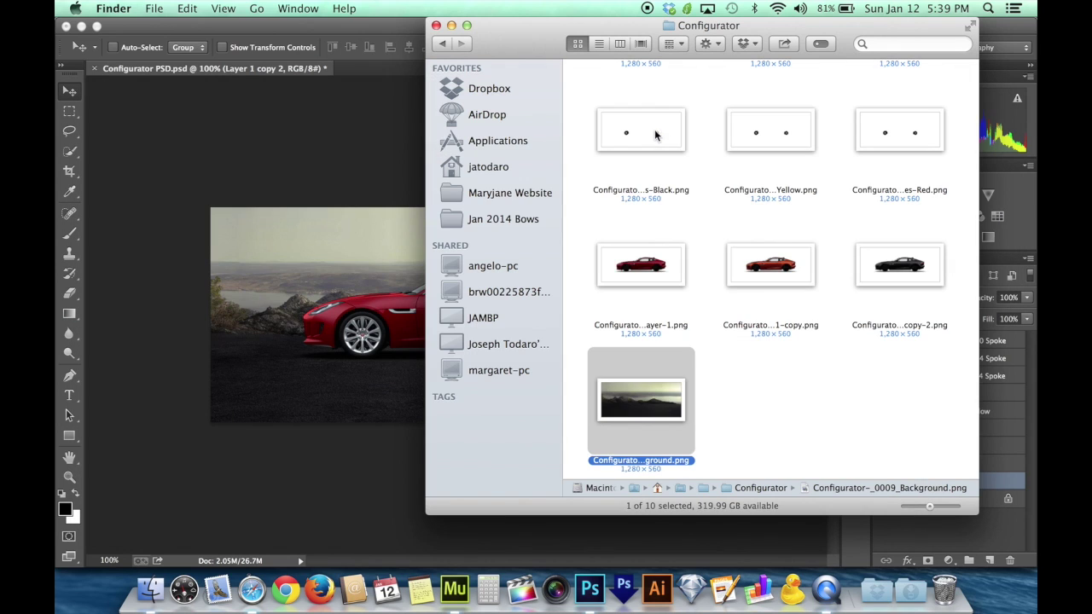
- Marquee-select the wheel, brake and car image rows in turn, then deselect and return to Muse
click(737, 267)
scroll(735, 265, up, 3)
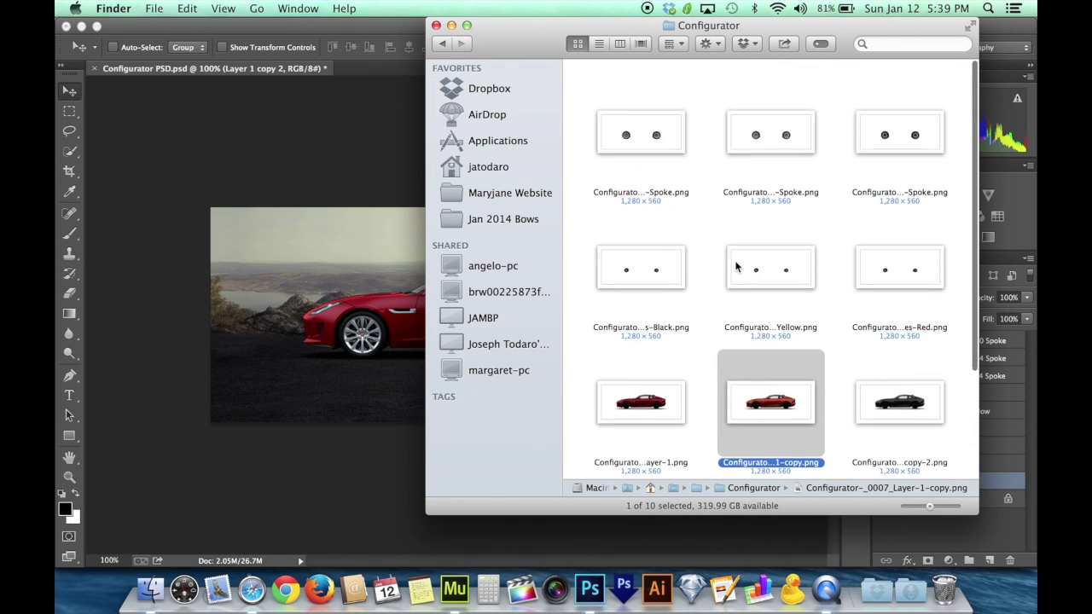
click(760, 100)
click(902, 102)
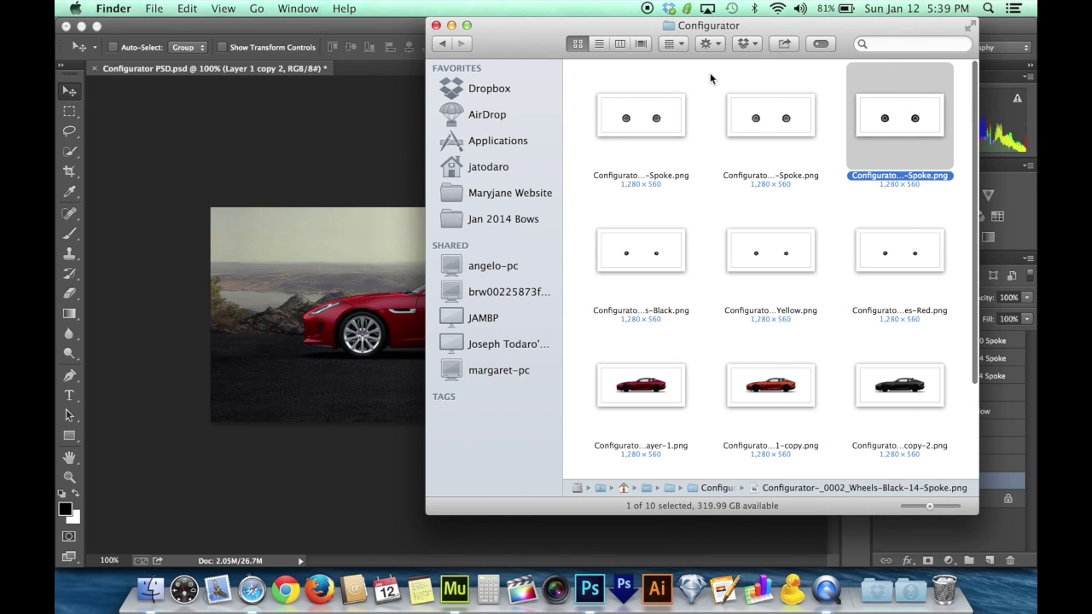
click(575, 99)
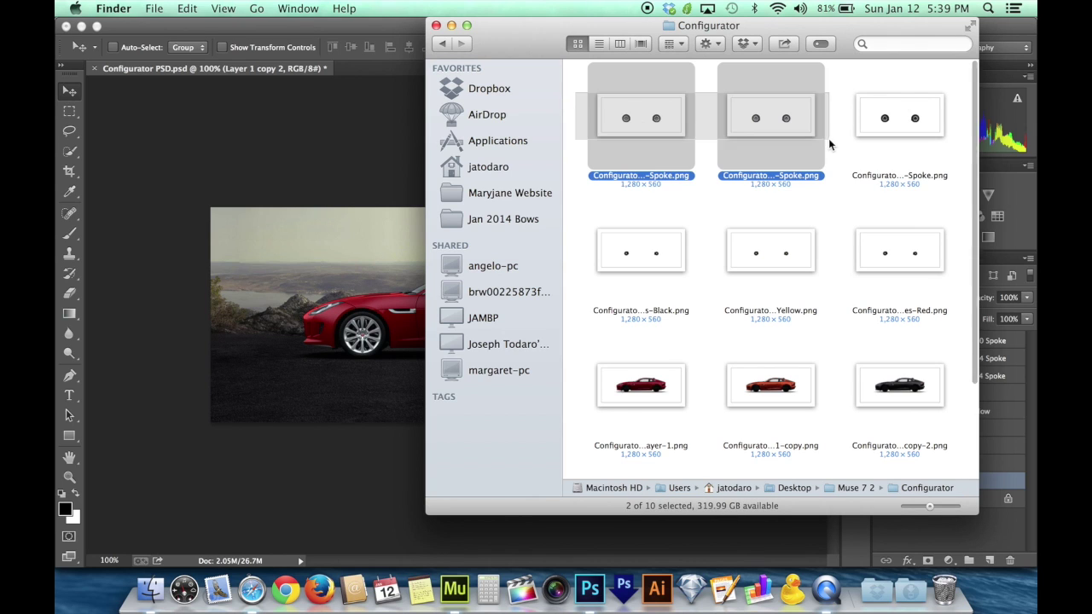
drag(829, 138, 909, 147)
drag(569, 246, 962, 277)
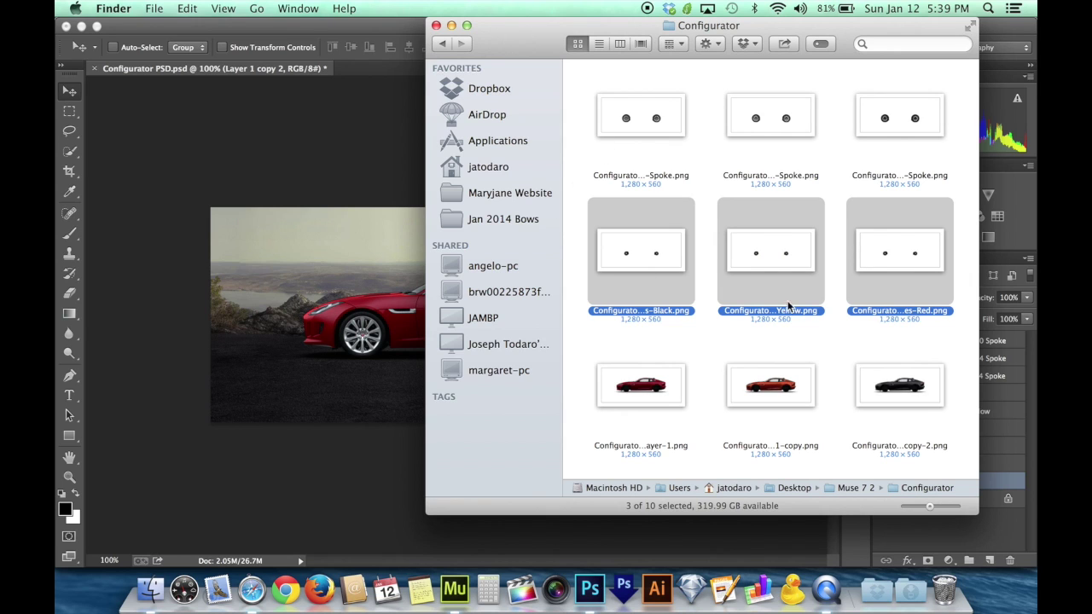
drag(569, 386, 952, 460)
click(574, 353)
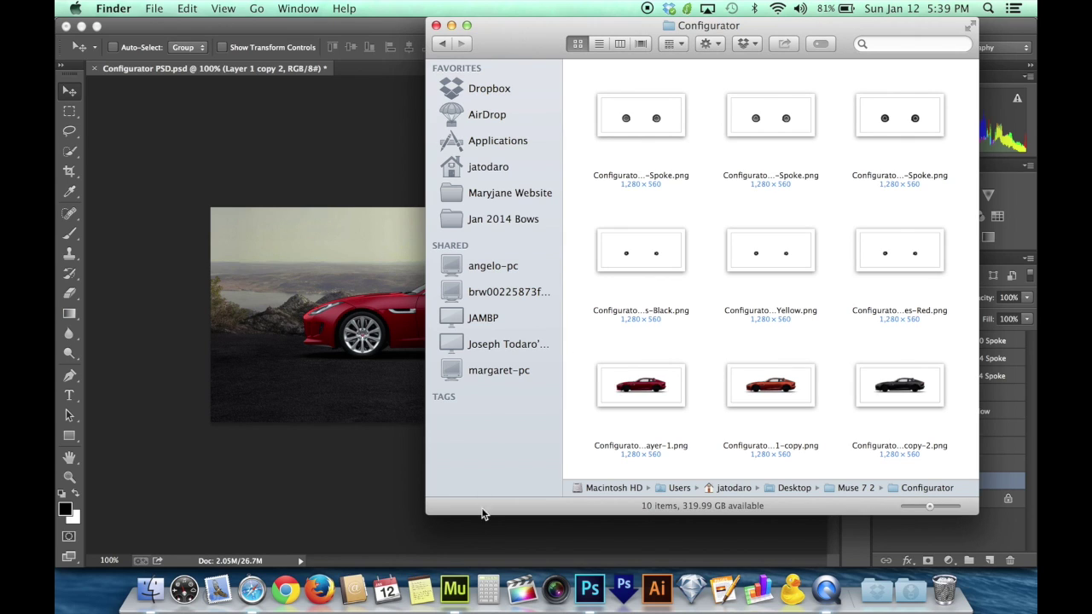
click(457, 602)
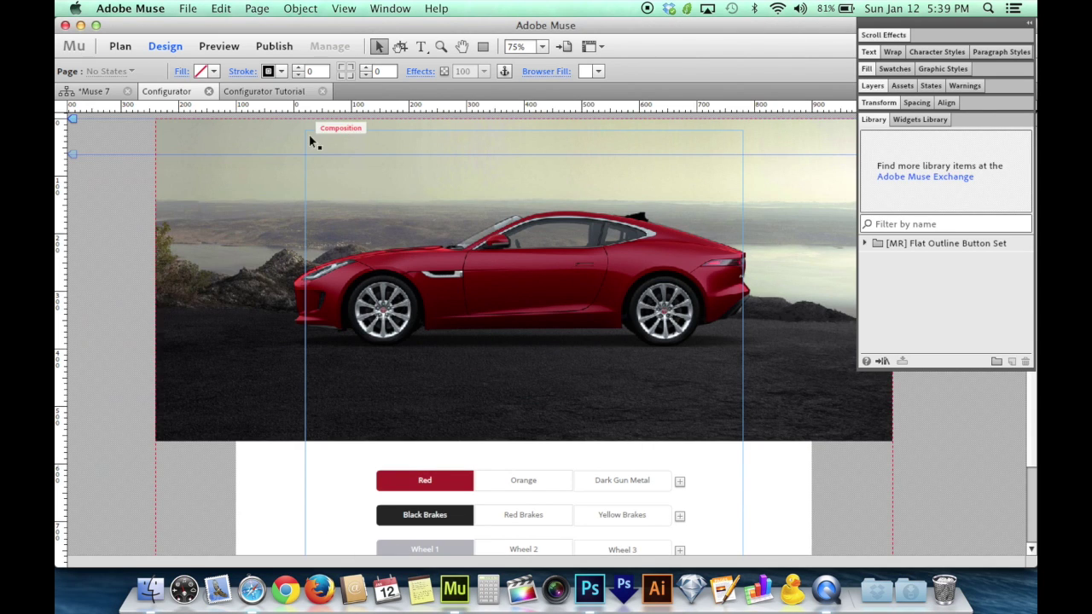
- Show the Configurator Tutorial page at 75% and expand Compositions in the Widgets Library
click(256, 92)
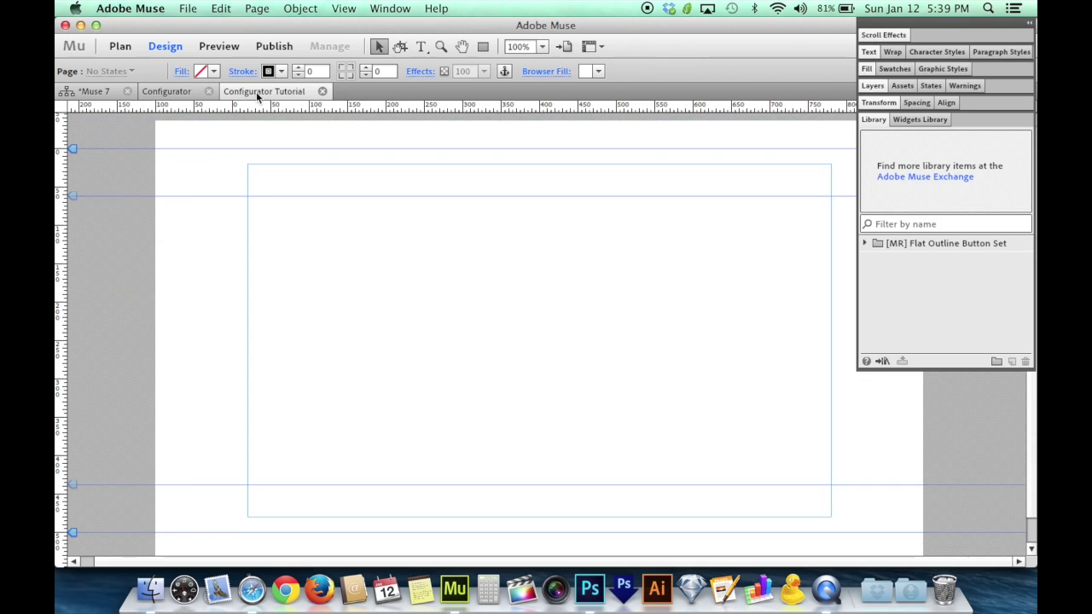
key(super+minus)
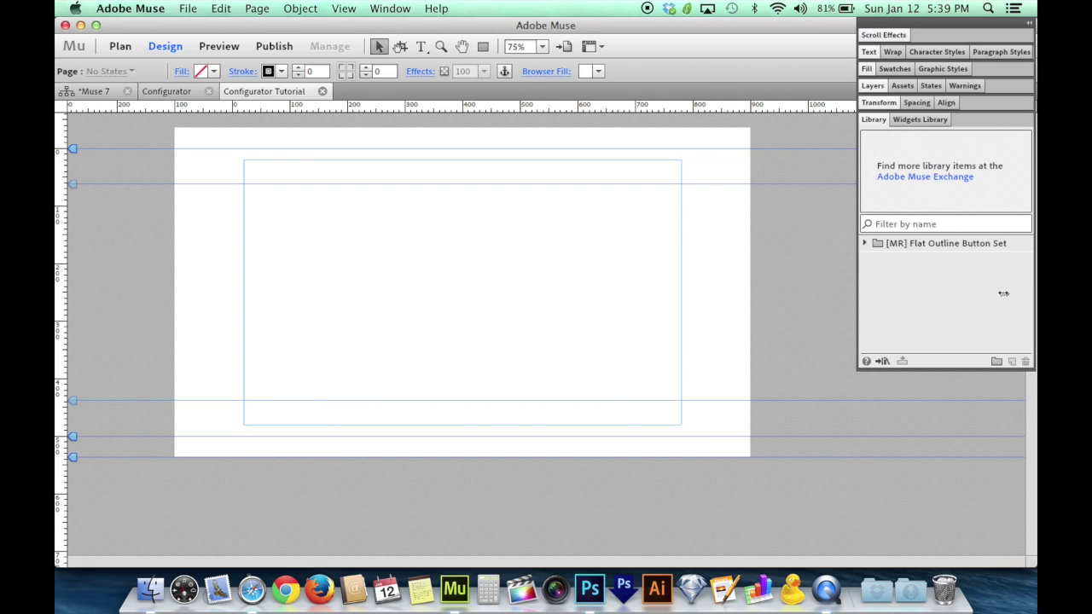
click(923, 121)
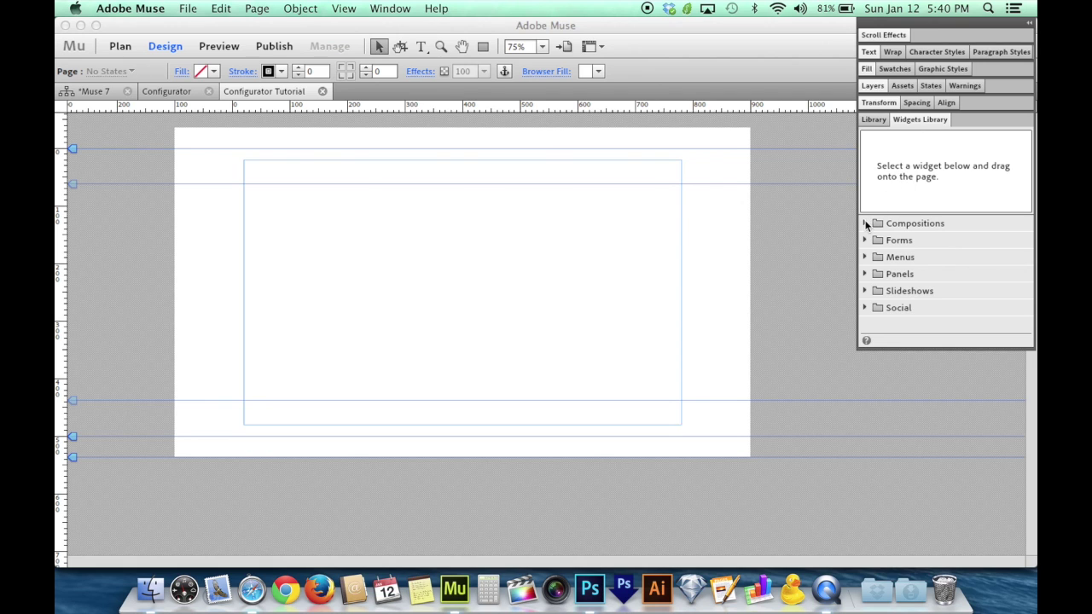
click(866, 222)
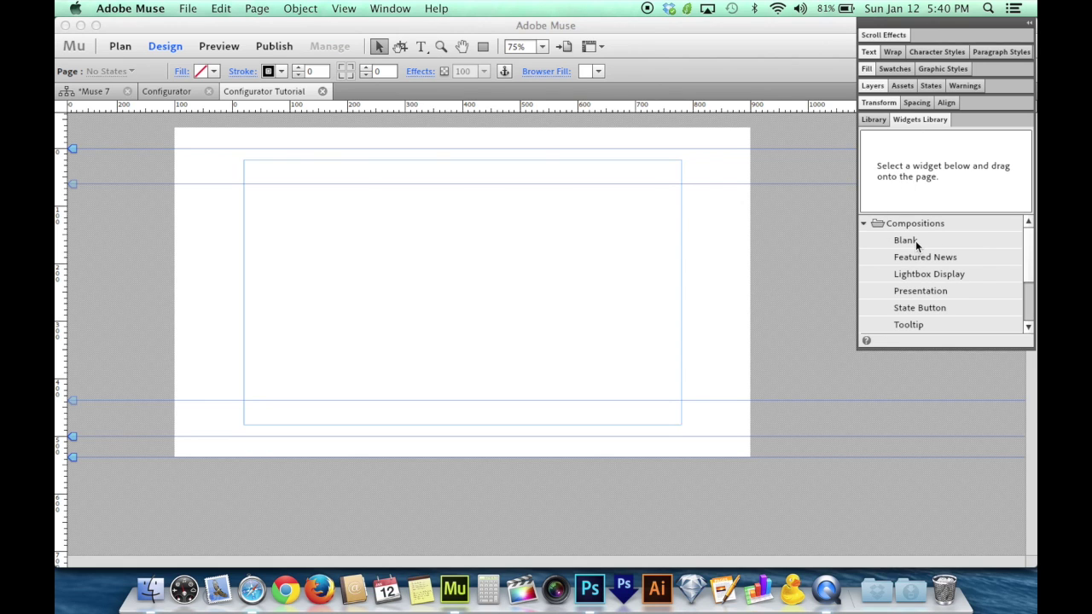
click(251, 589)
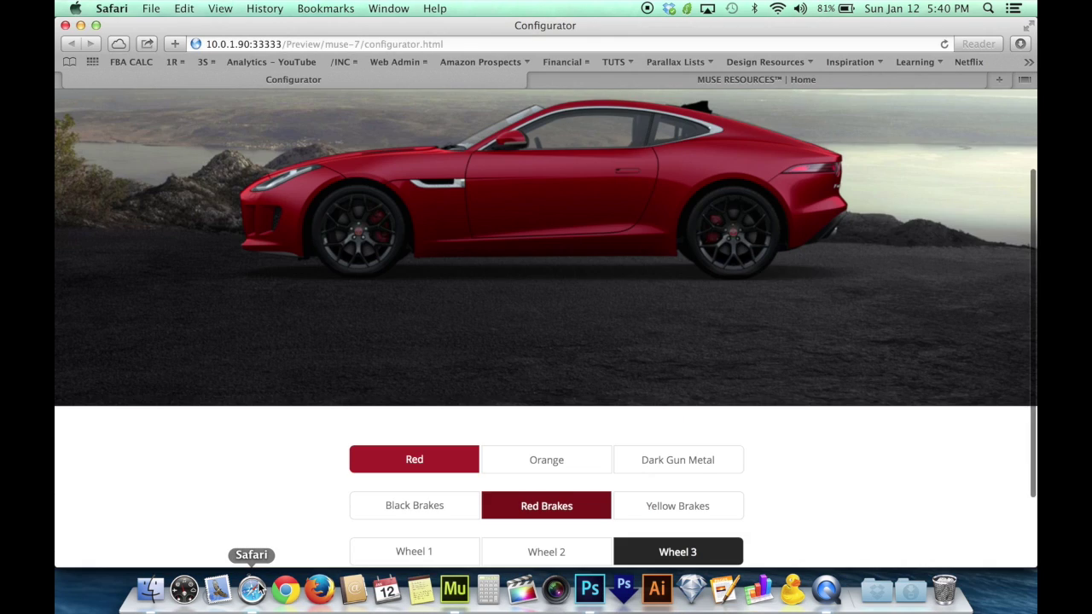
- Download Pro Infocycler from the MUSE RESOURCES Libraries page and open it from Downloads
click(601, 75)
click(707, 114)
scroll(580, 229, down, 10)
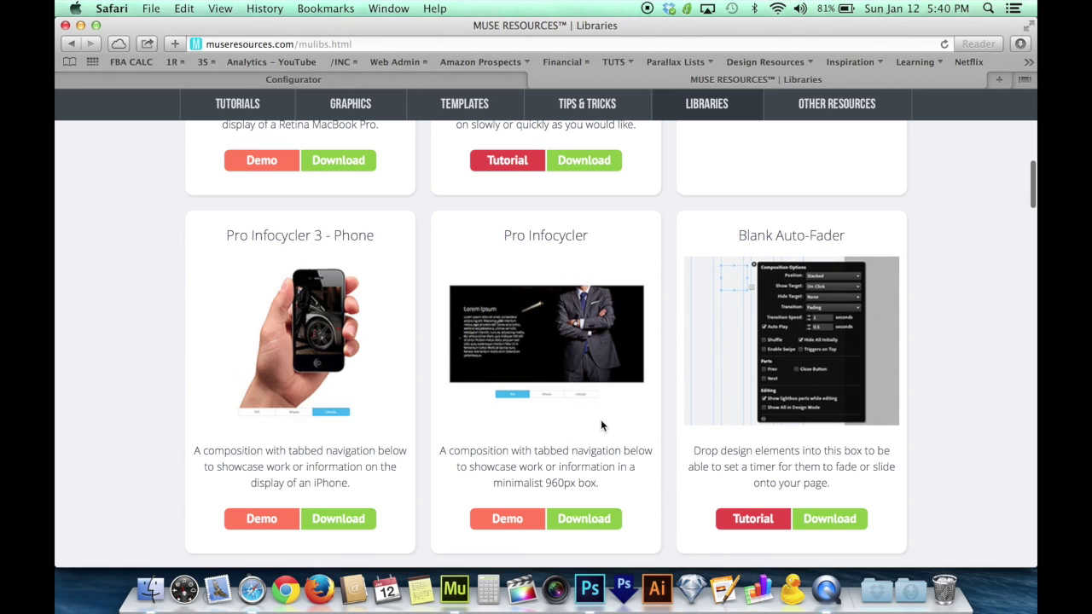
scroll(601, 420, down, 1)
scroll(310, 288, up, 5)
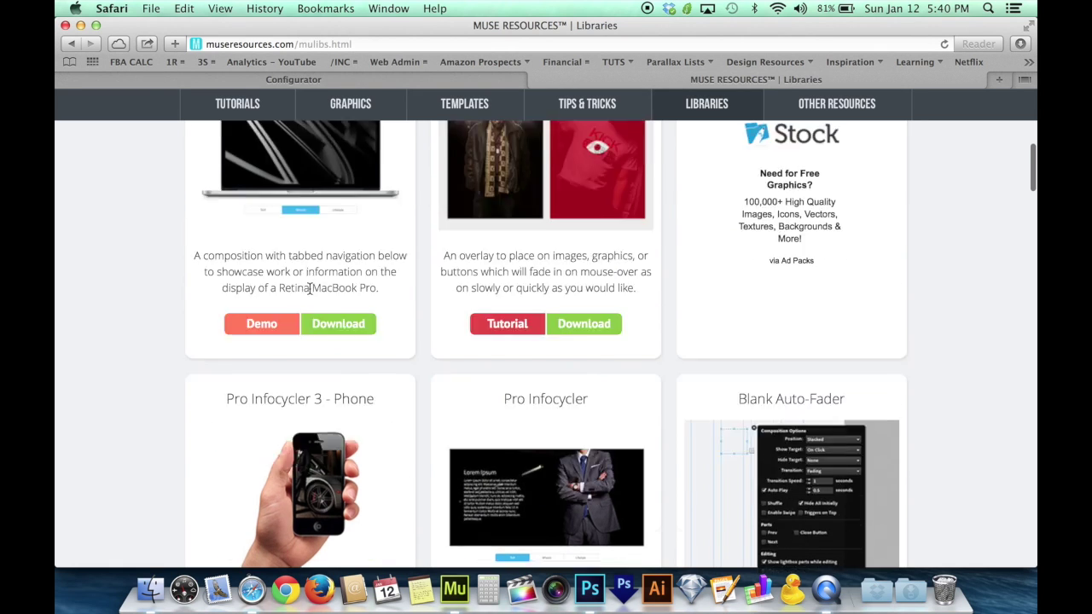
scroll(352, 236, up, 3)
scroll(345, 232, down, 7)
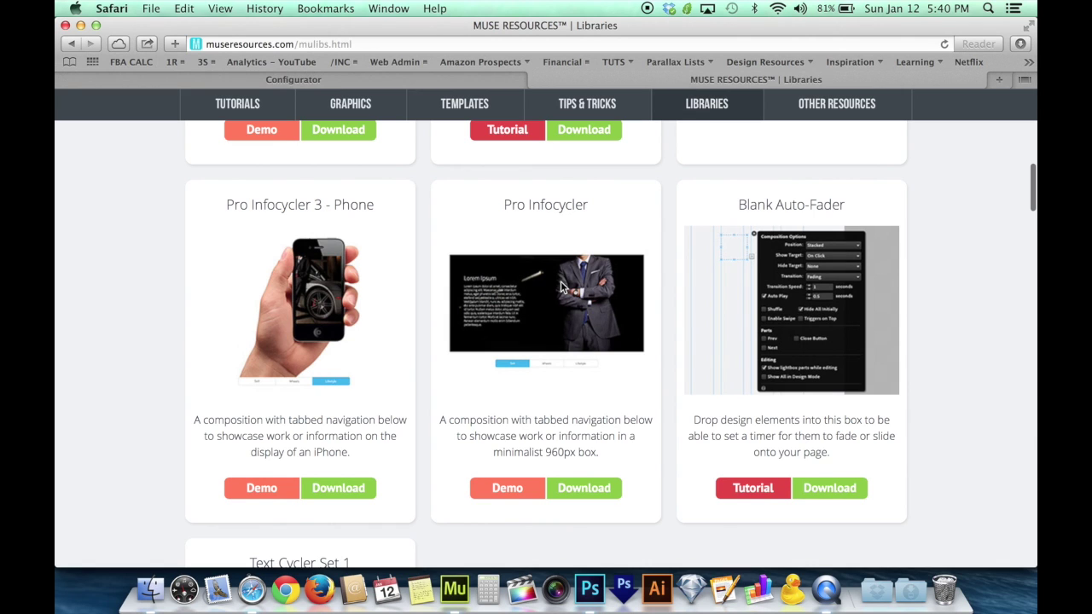
scroll(561, 287, down, 1)
click(585, 474)
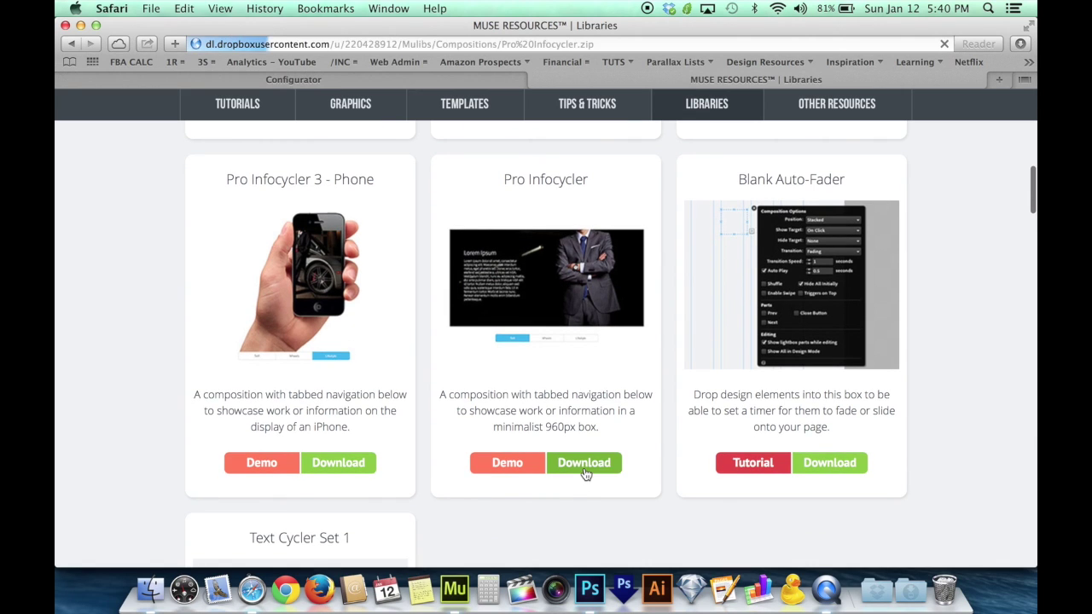
click(911, 587)
click(915, 558)
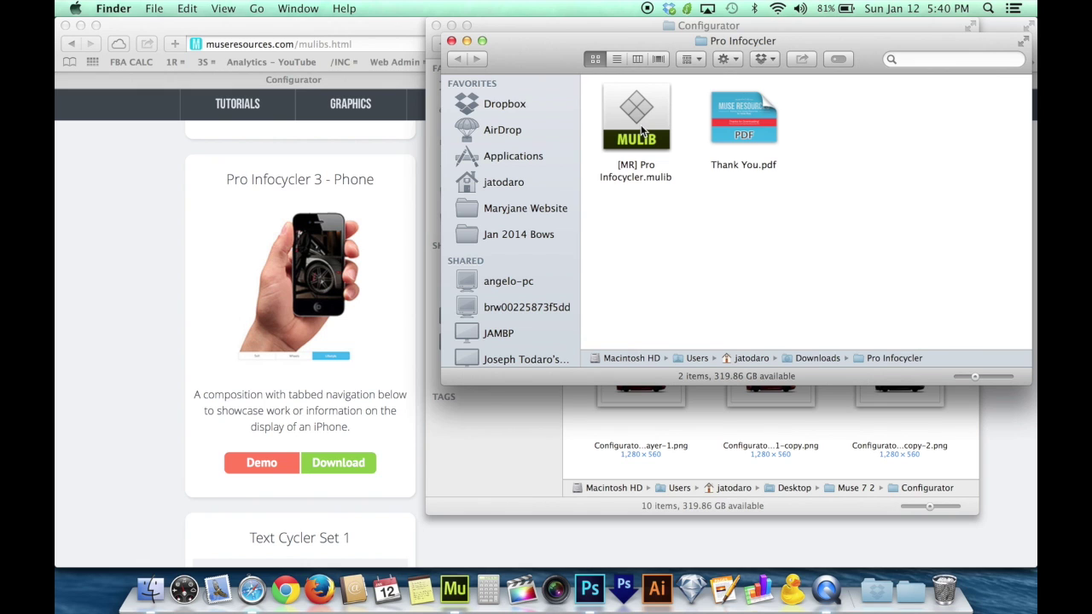
- Add the [MR] Pro Infocycler library to Muse and drag the Pro Infocycler widget onto the page
double_click(642, 129)
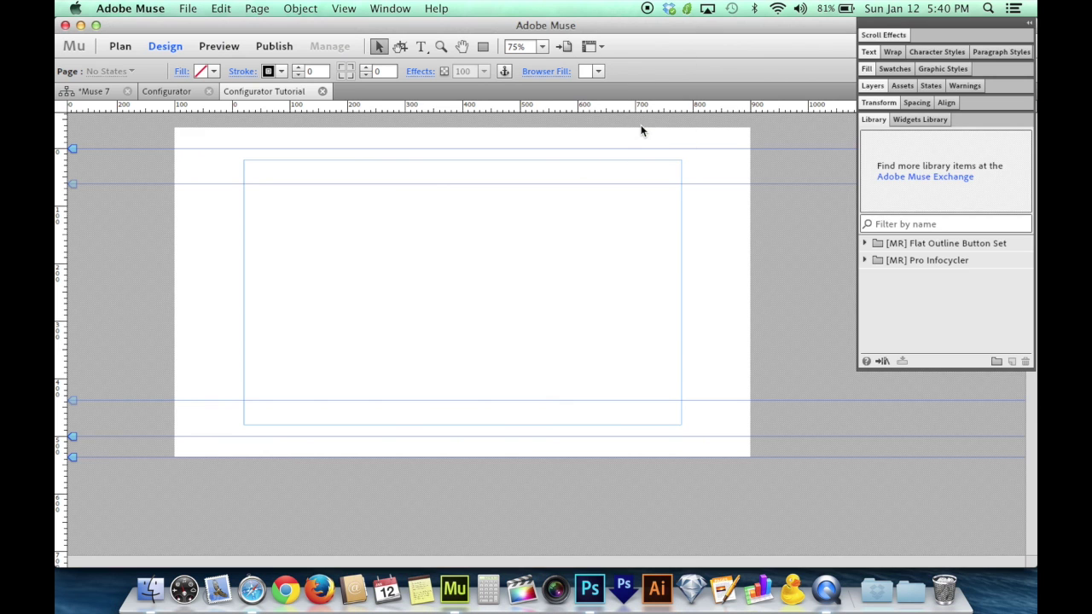
click(915, 261)
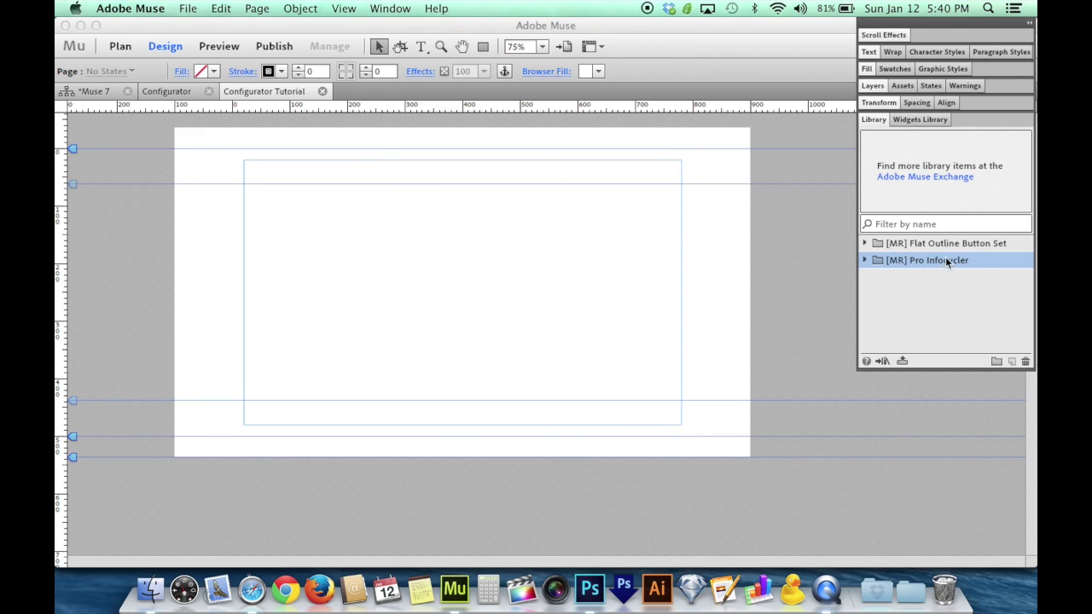
click(863, 260)
click(922, 277)
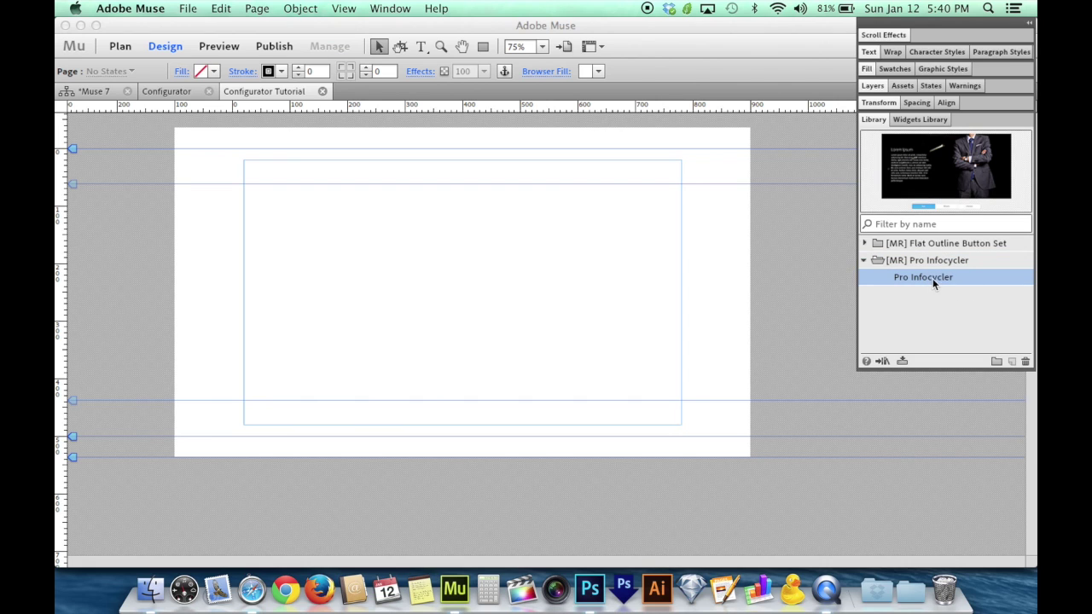
drag(932, 278, 153, 167)
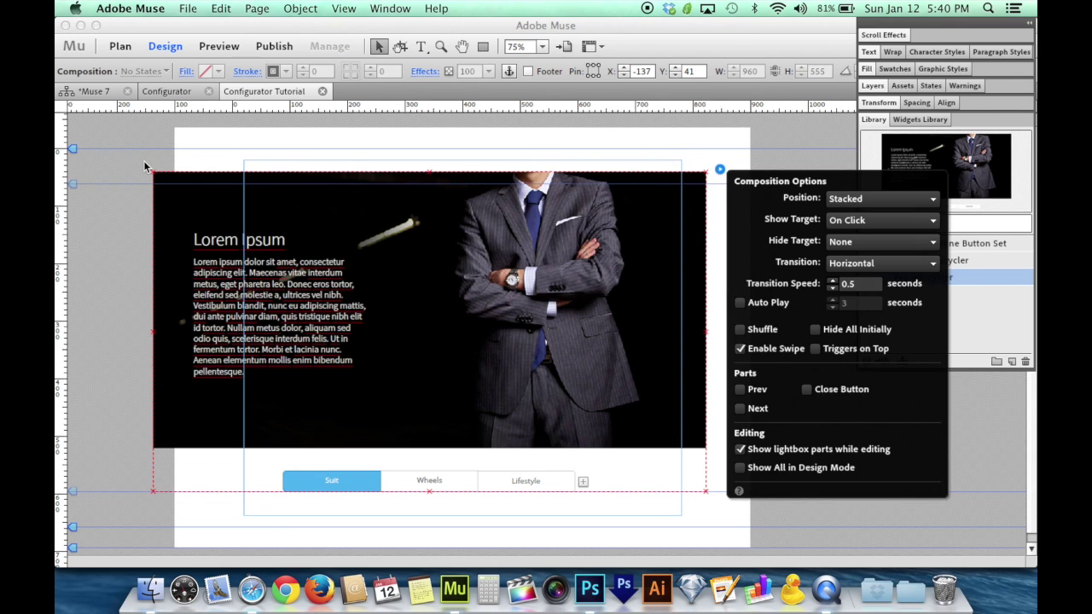
- Reposition the slideshow and delete the Lorem Ipsum text from the Suit slide
drag(346, 297, 369, 252)
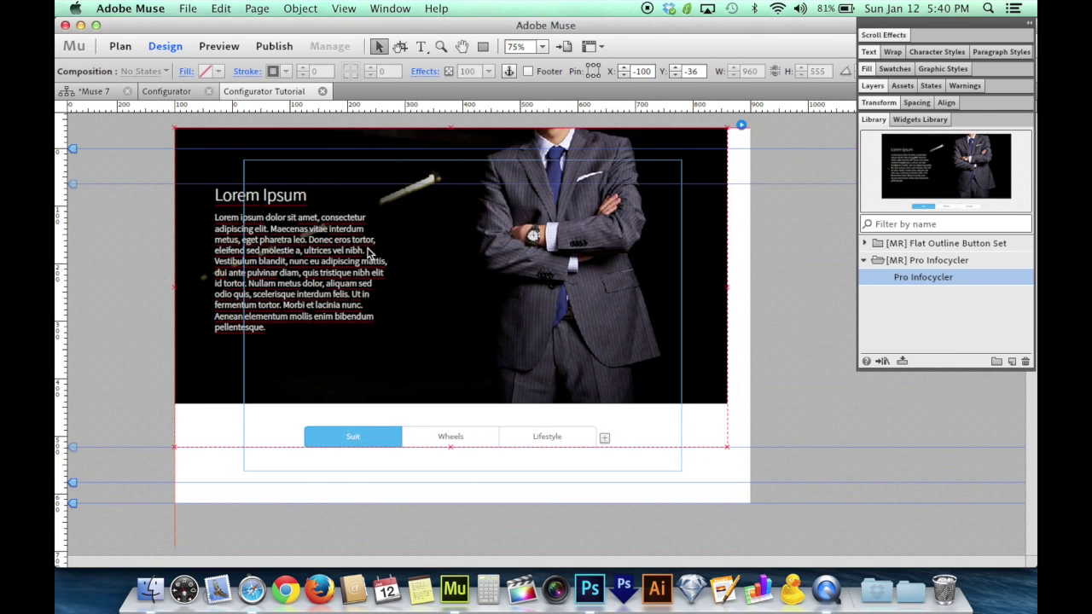
click(314, 271)
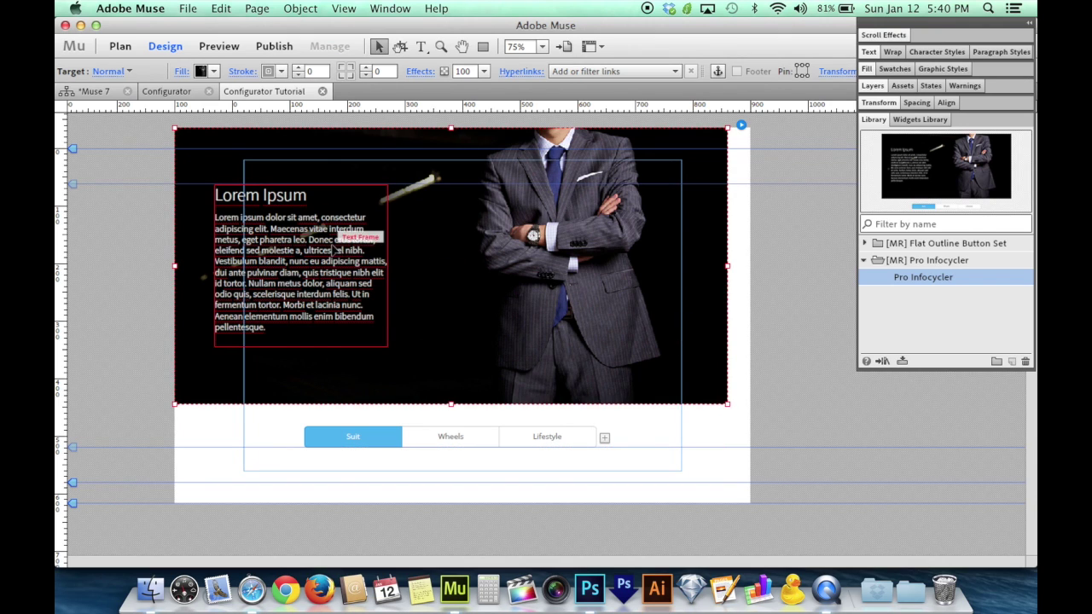
key(Tab)
click(337, 282)
key(Tab)
key(Delete)
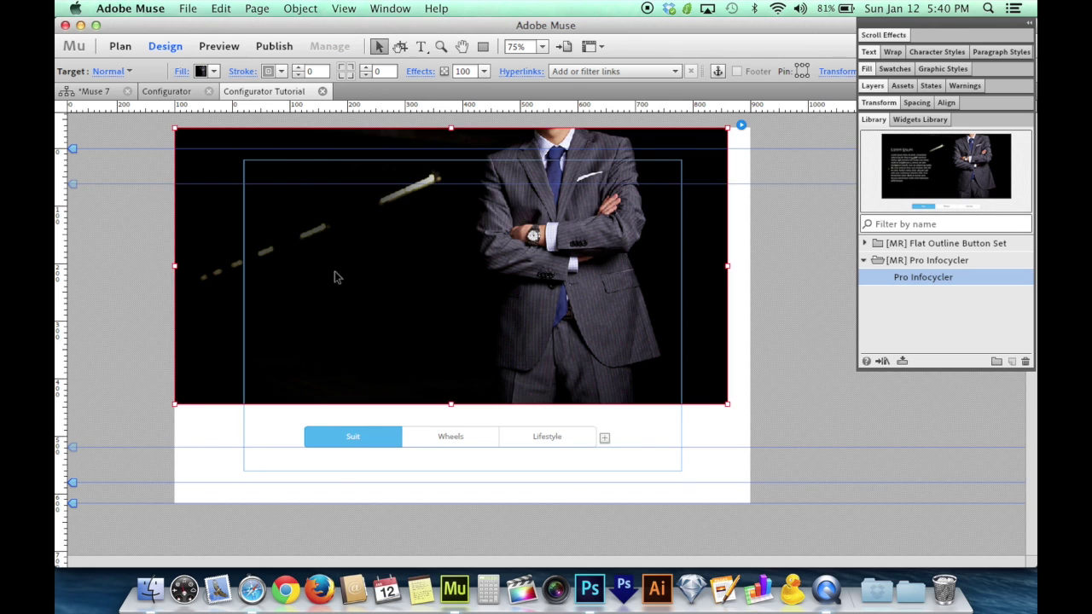
- Remove the Lorem Ipsum text on the Wheels and Lifestyle slides, then check each tab
click(456, 438)
click(579, 254)
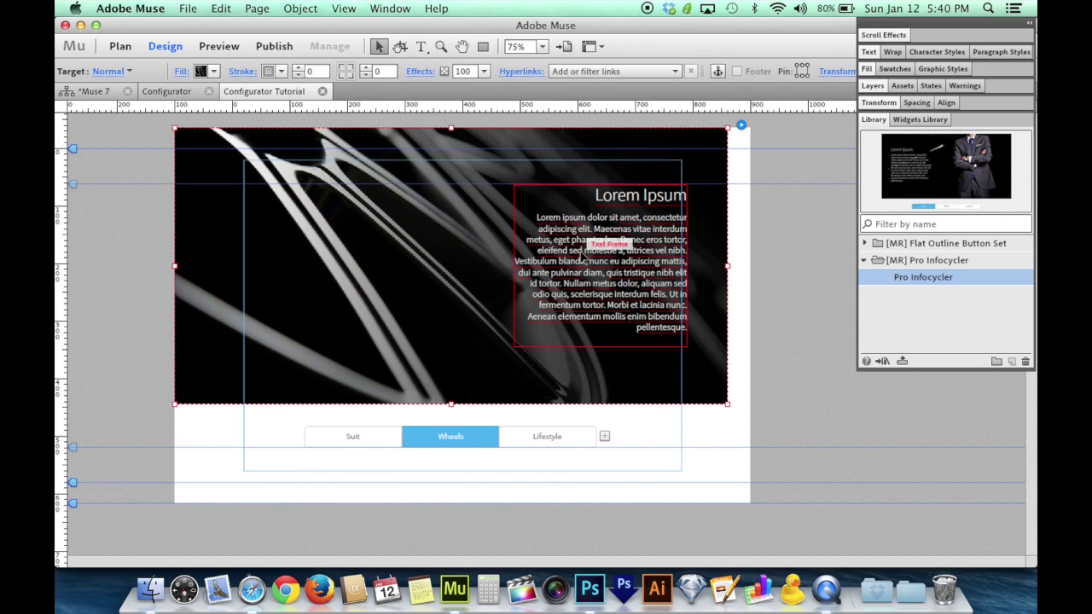
click(582, 258)
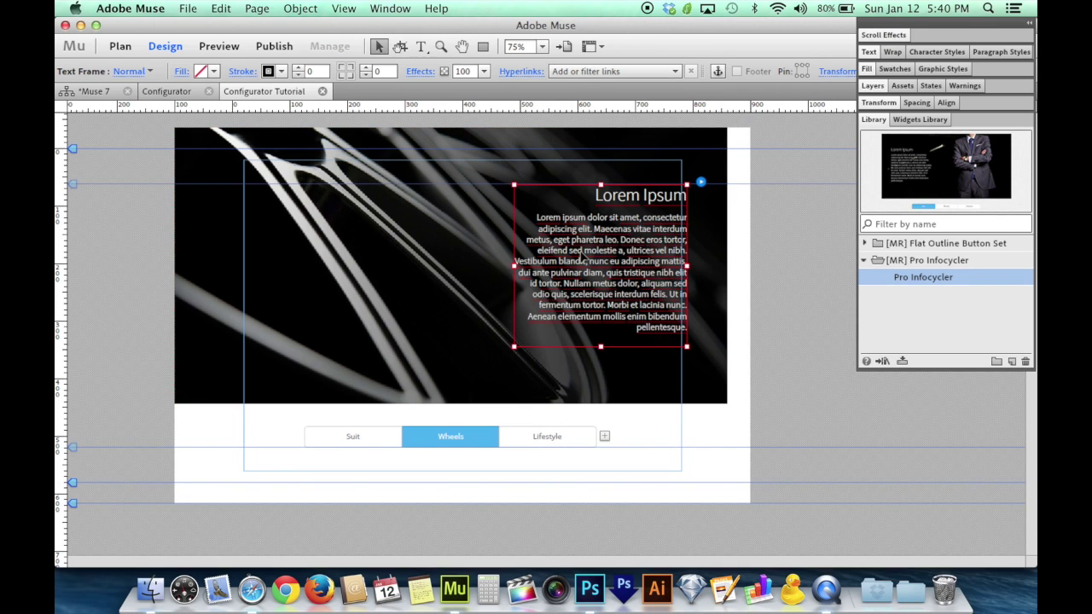
click(580, 253)
click(553, 439)
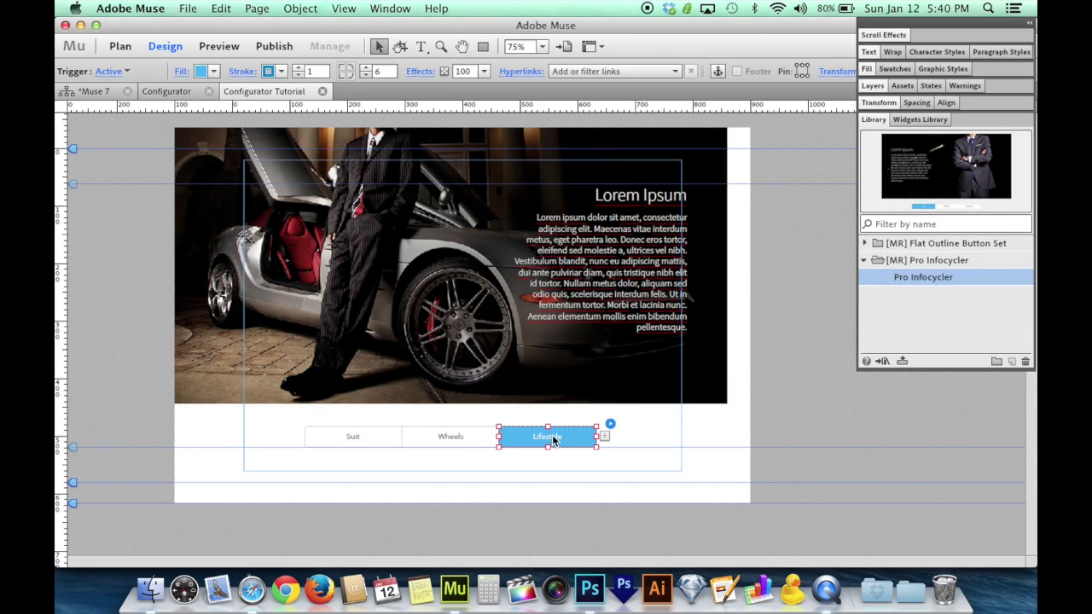
click(621, 241)
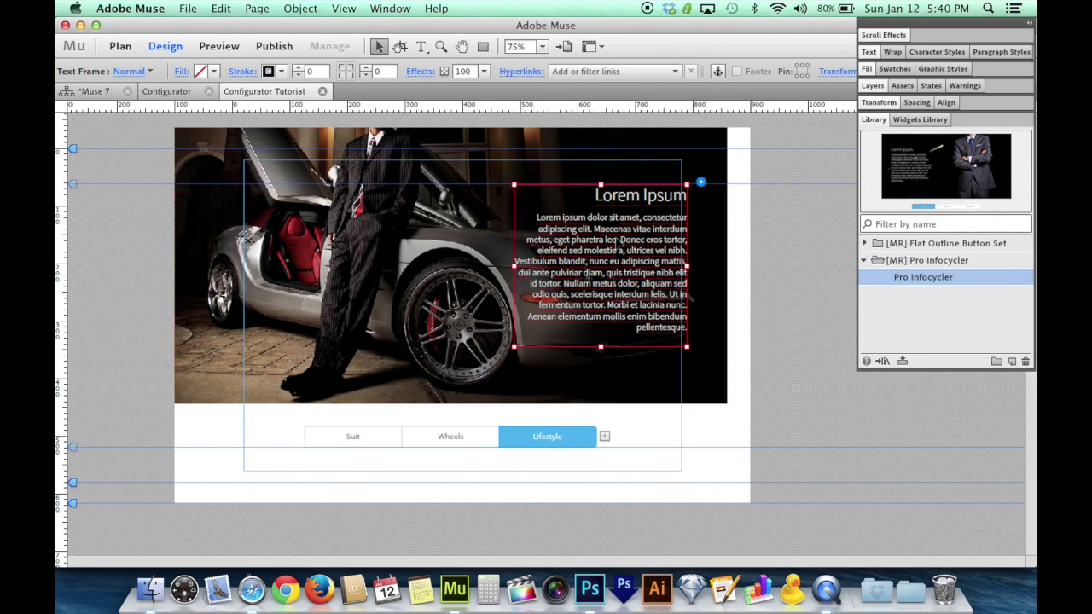
click(621, 242)
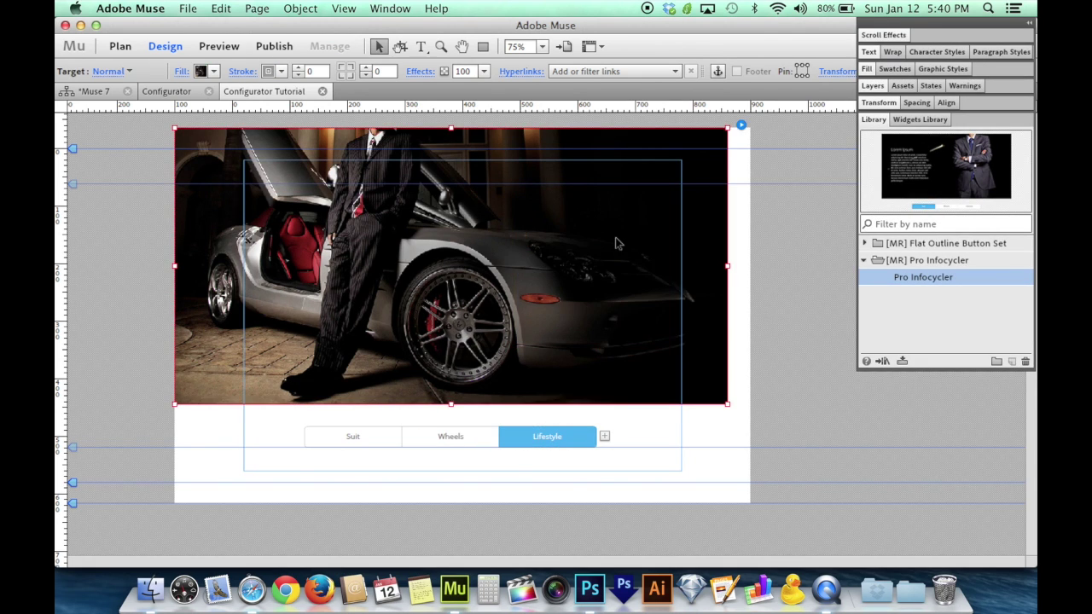
click(477, 430)
click(388, 442)
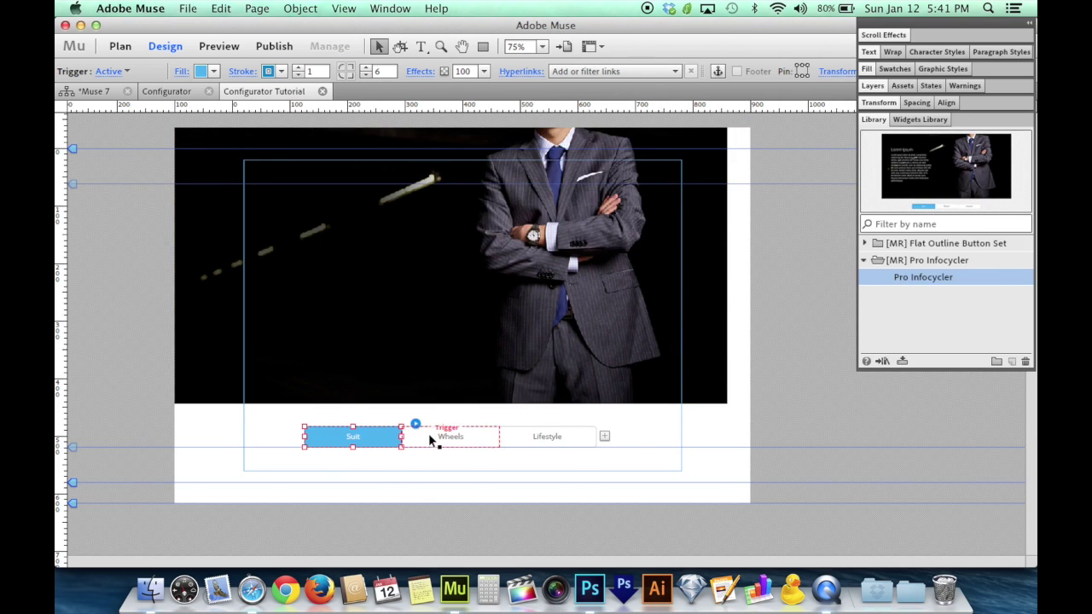
click(431, 435)
click(546, 437)
click(460, 437)
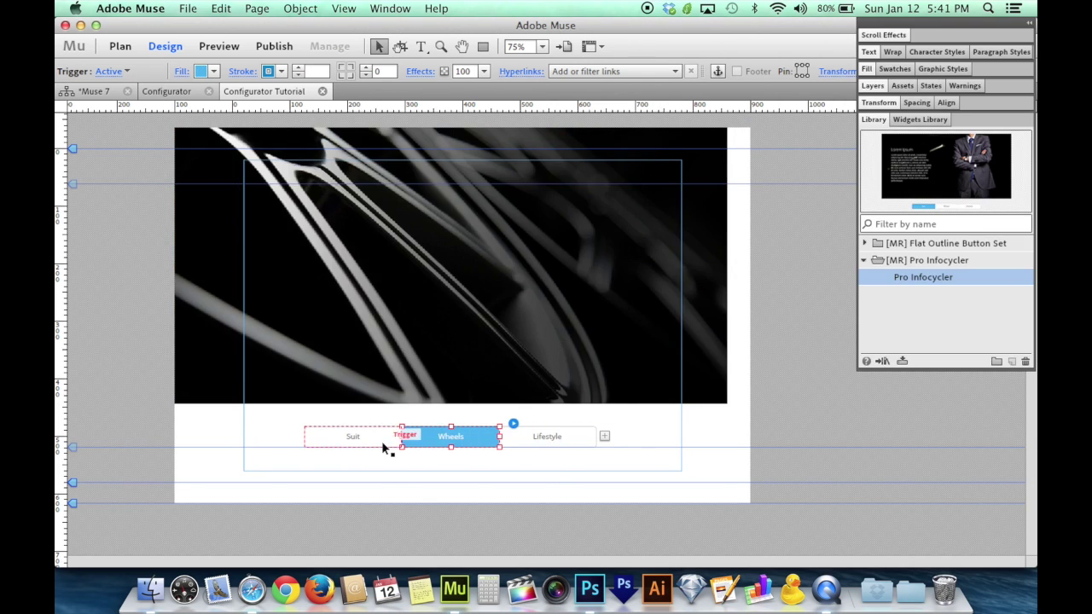
click(384, 440)
click(458, 439)
click(540, 441)
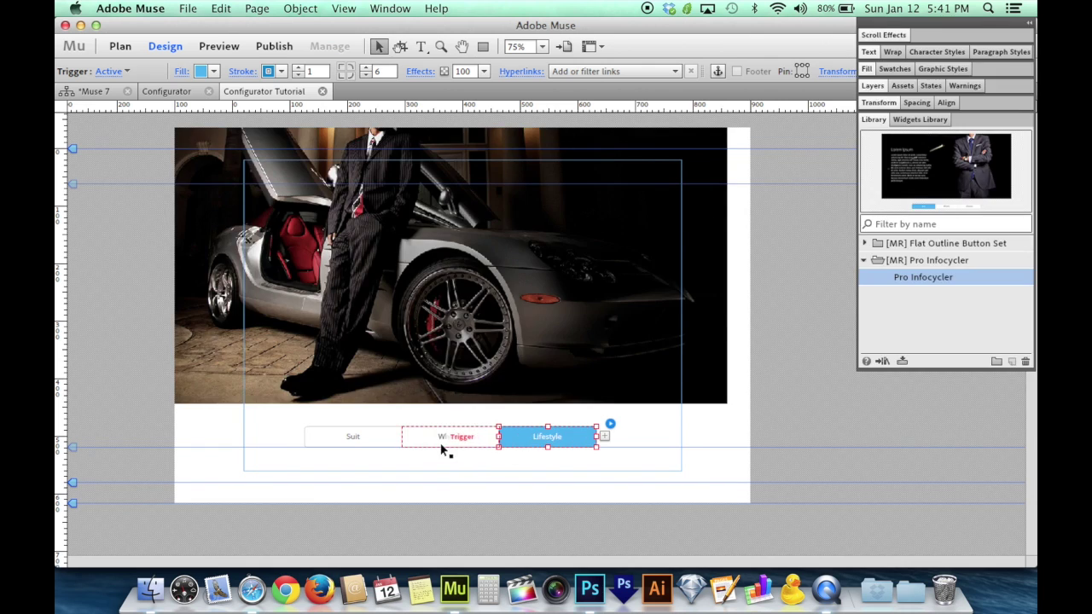
click(444, 441)
click(375, 439)
click(374, 435)
click(410, 324)
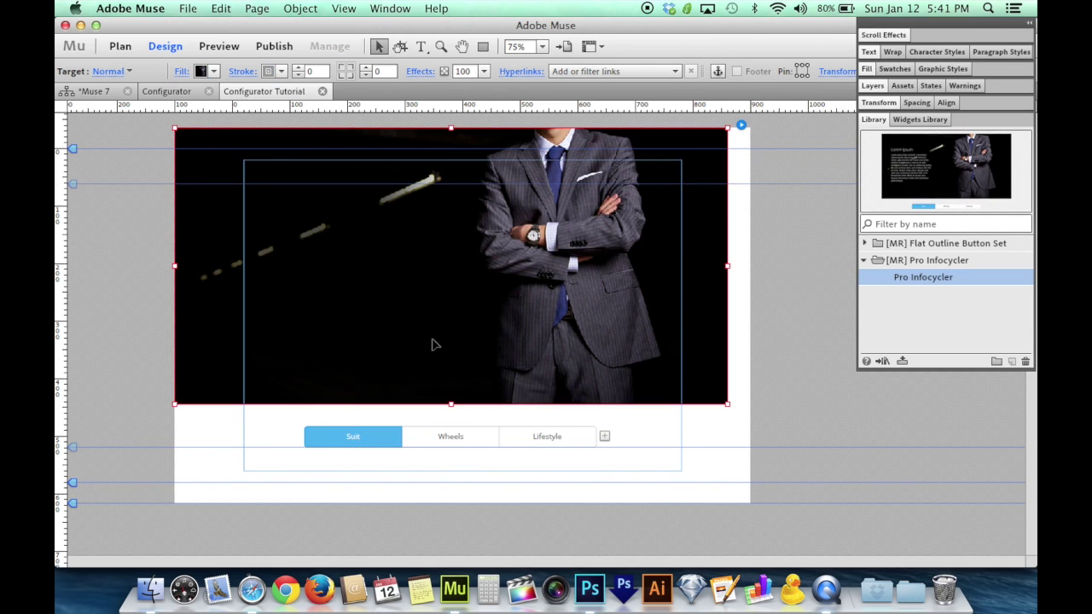
click(444, 440)
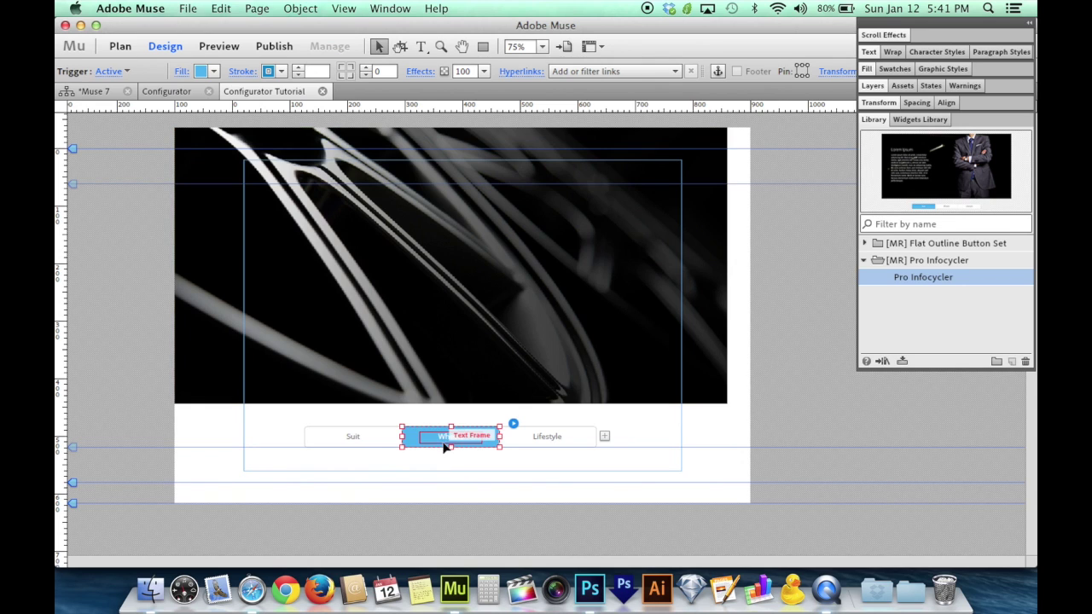
click(369, 437)
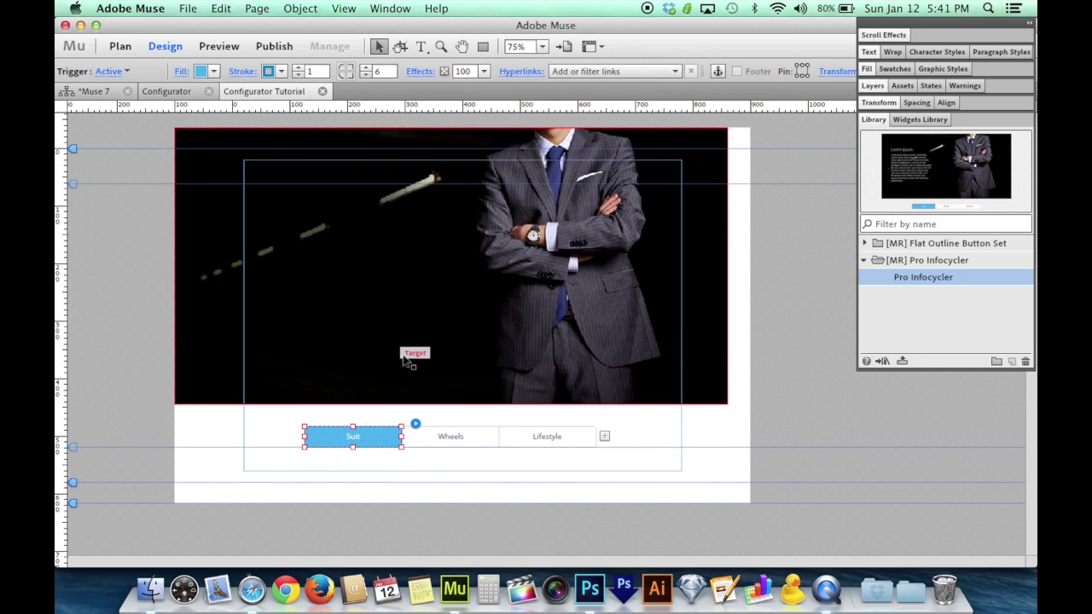
click(397, 309)
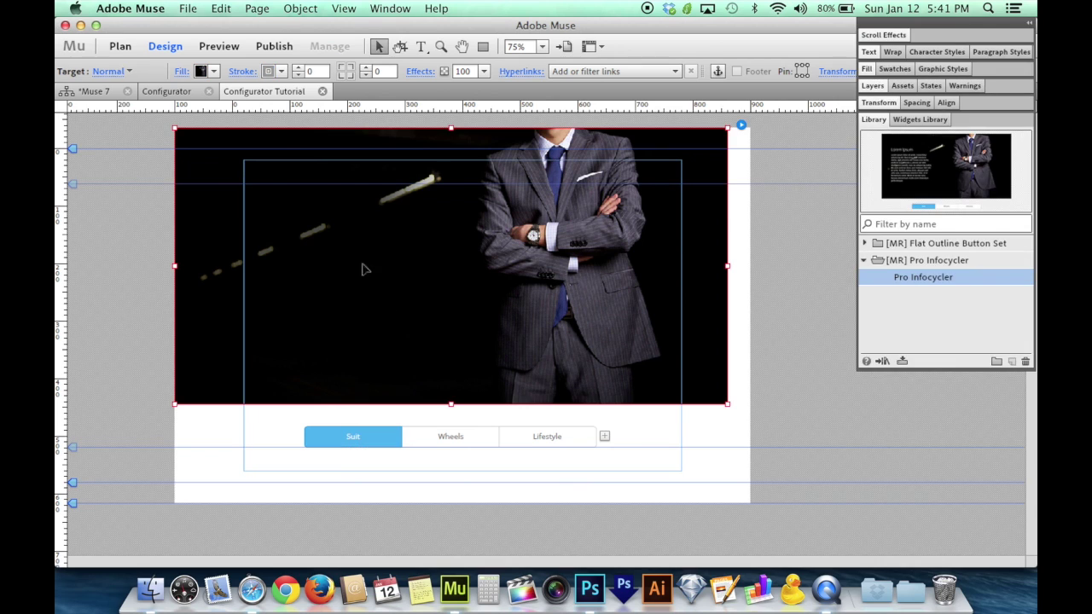
click(183, 72)
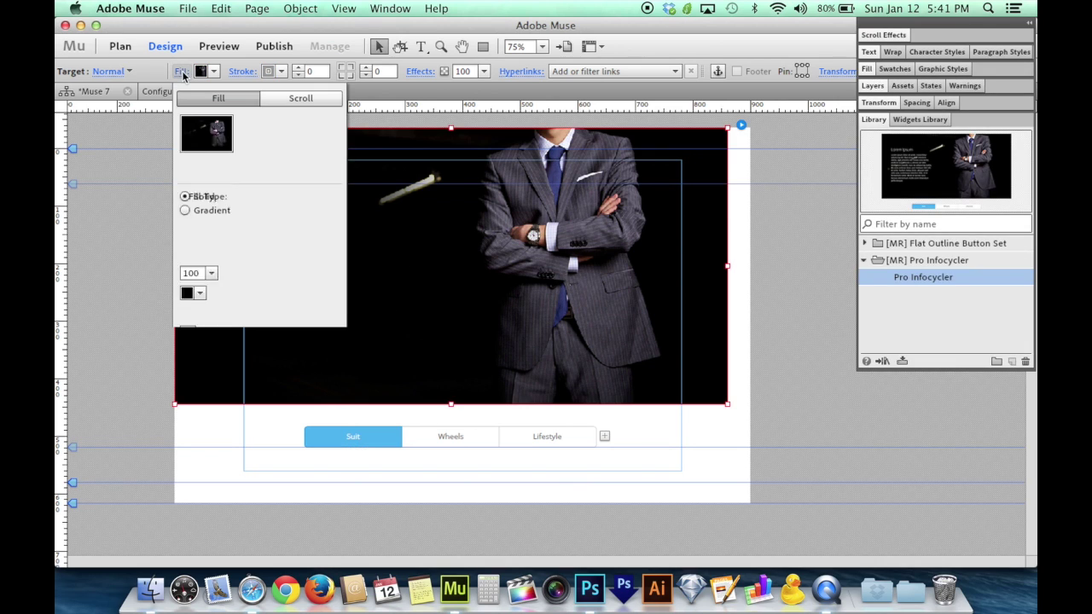
click(184, 74)
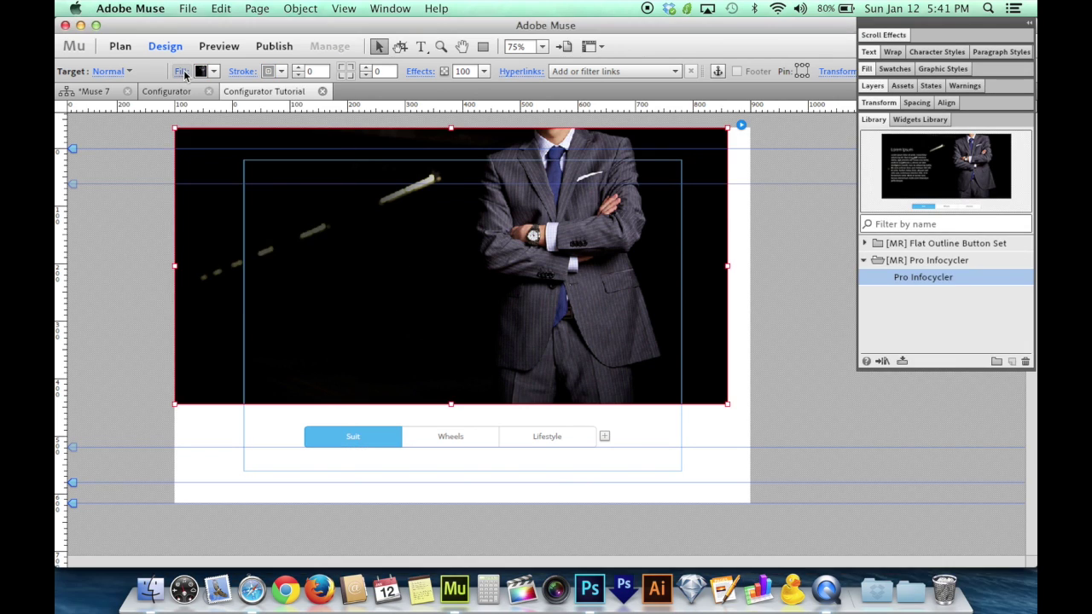
- Look over the red car and black caliper PNGs in the Configurator folder, then return to Muse
key(ctrl+Up)
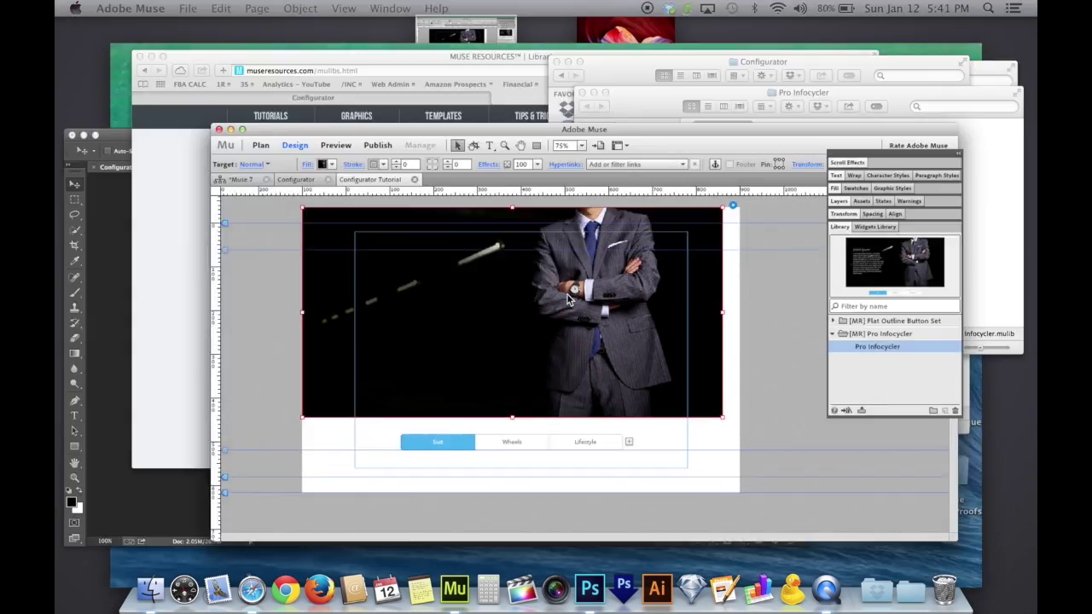
click(830, 234)
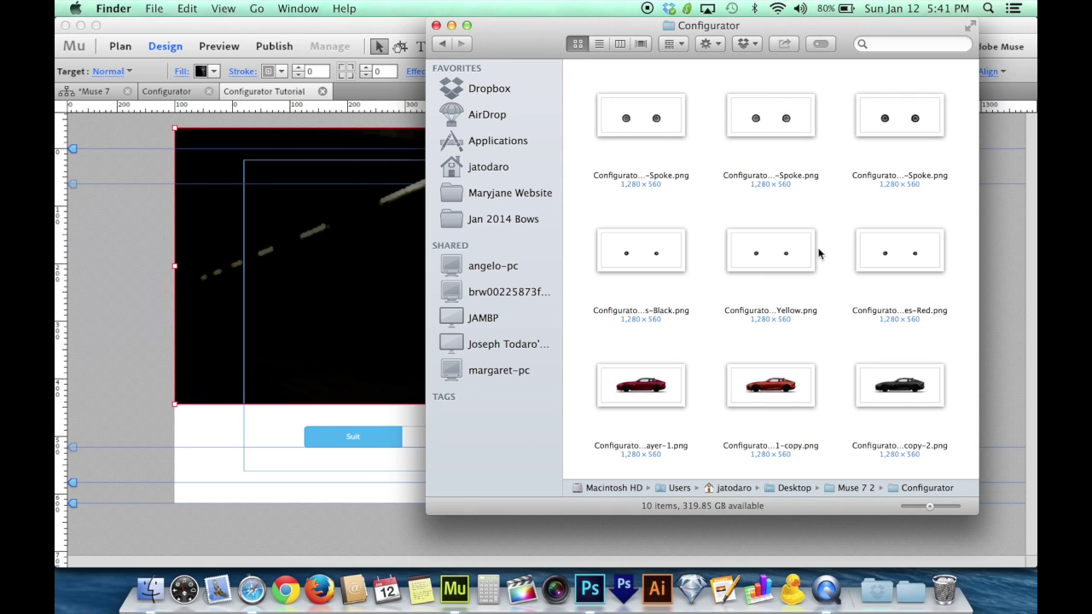
scroll(821, 248, down, 1)
scroll(705, 332, down, 1)
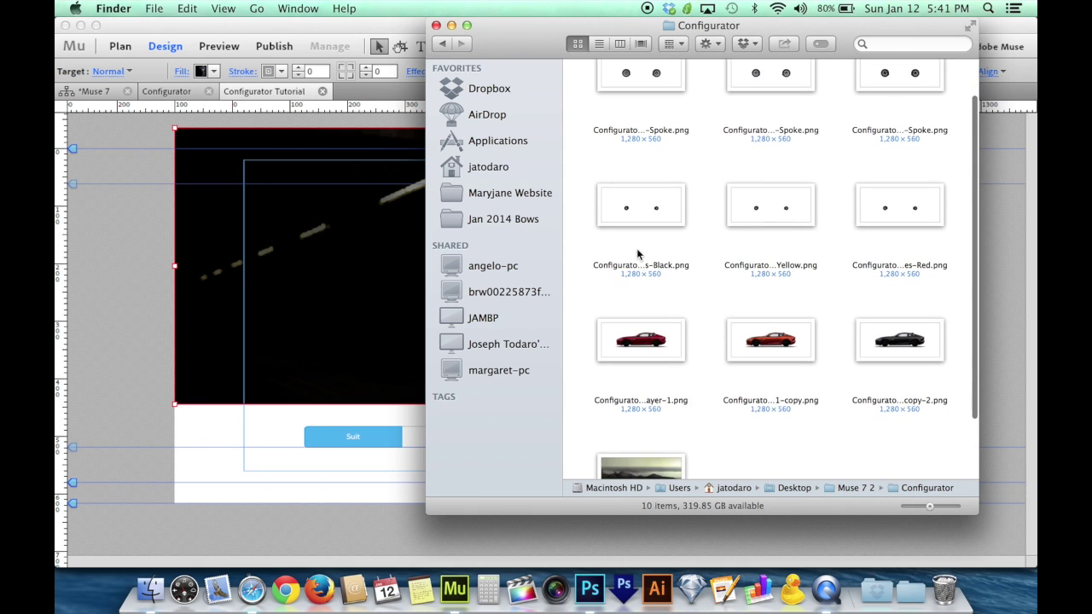
click(641, 357)
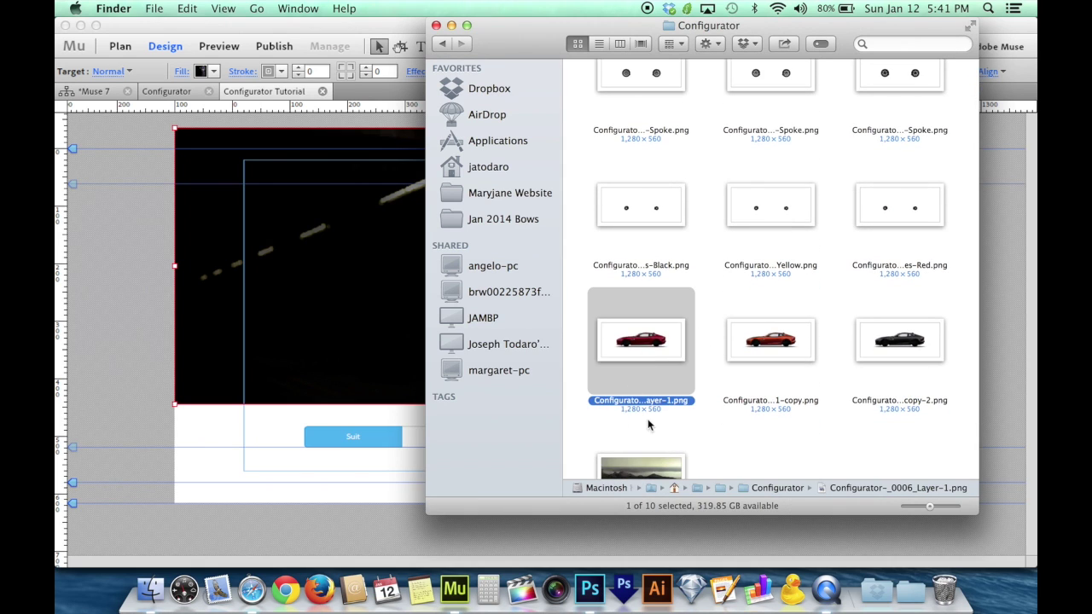
scroll(636, 385, down, 2)
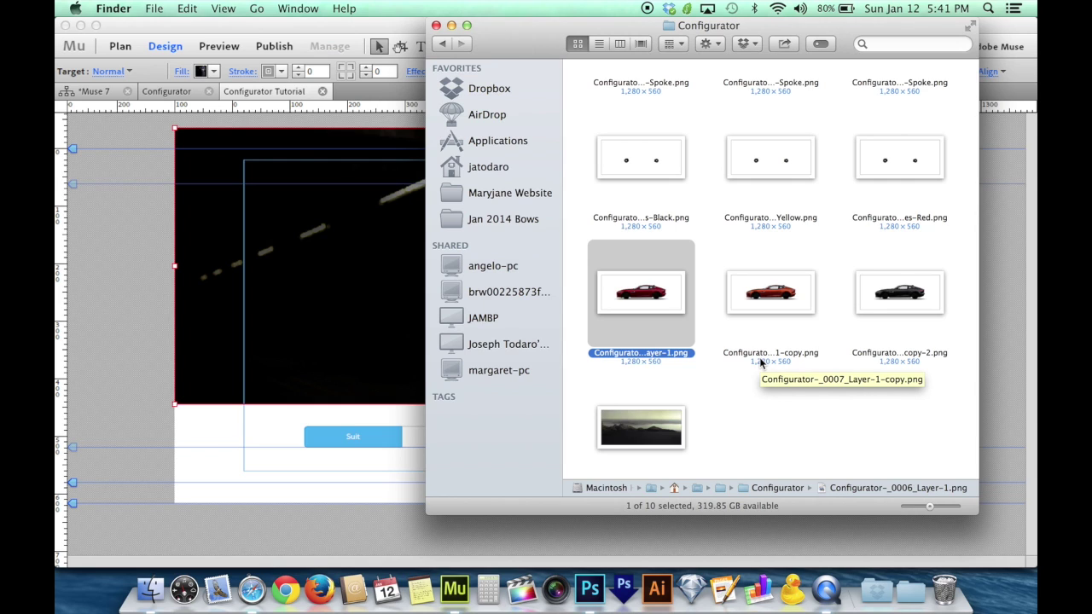
click(778, 305)
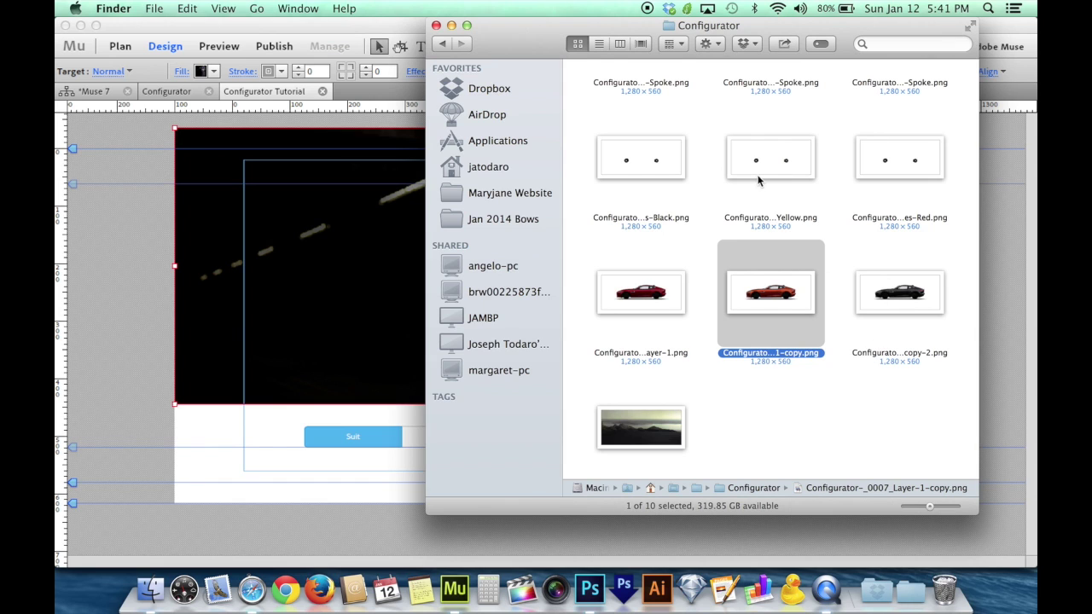
scroll(757, 181, up, 3)
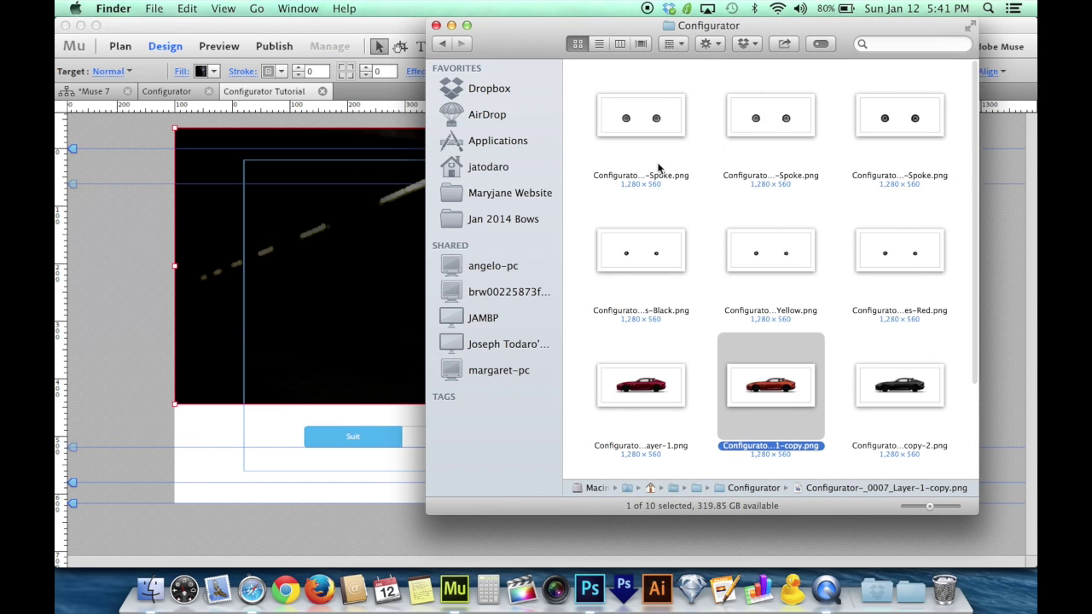
click(639, 273)
click(639, 373)
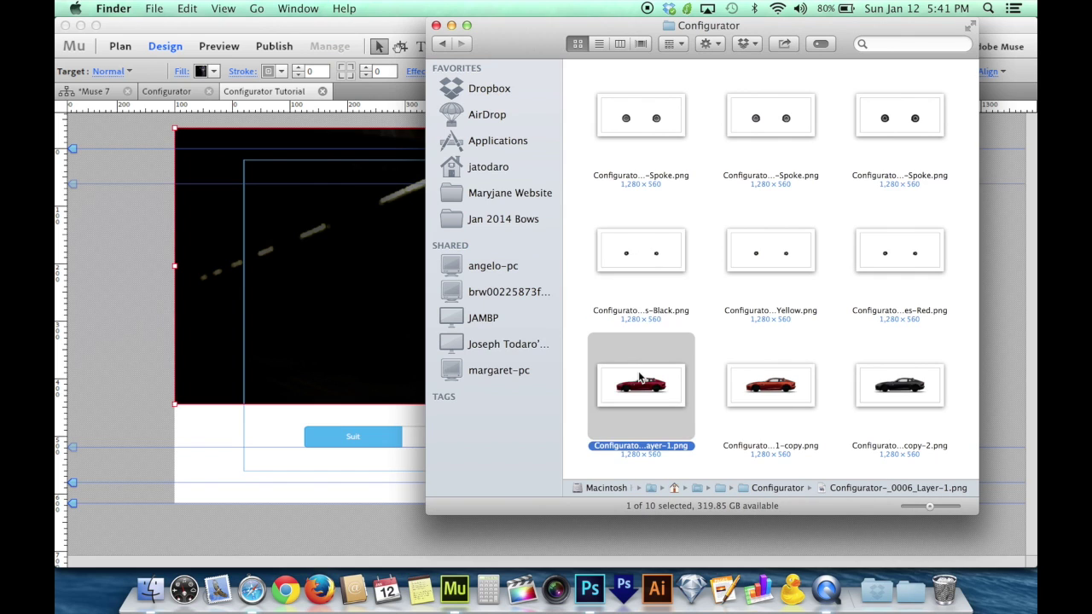
scroll(638, 372, down, 2)
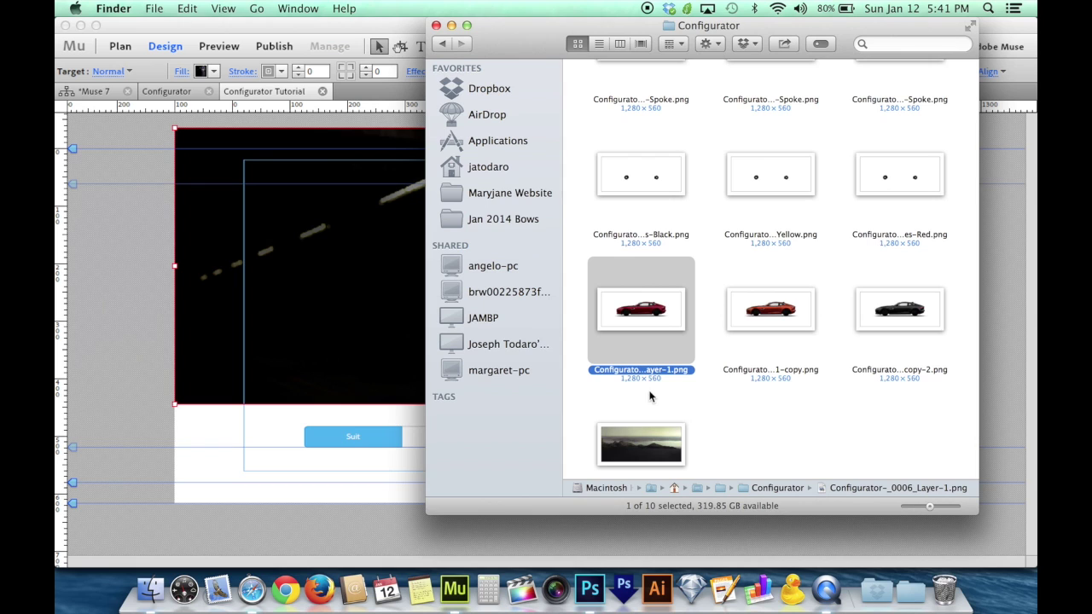
click(346, 346)
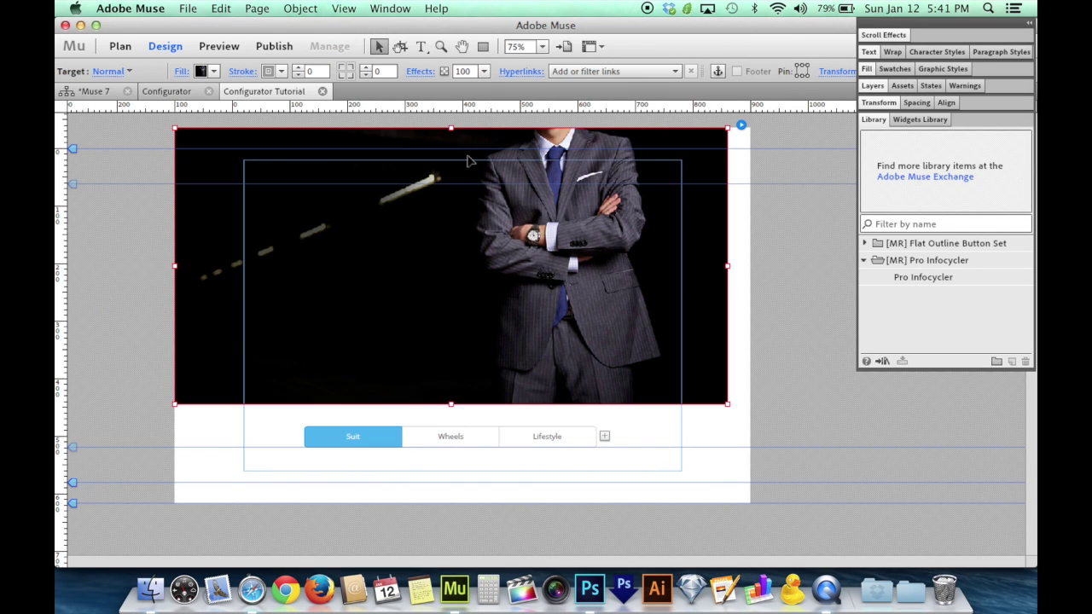
- Resize the suit image to 1280 × 560 in Transform and shift it to uncover the tabs
click(879, 102)
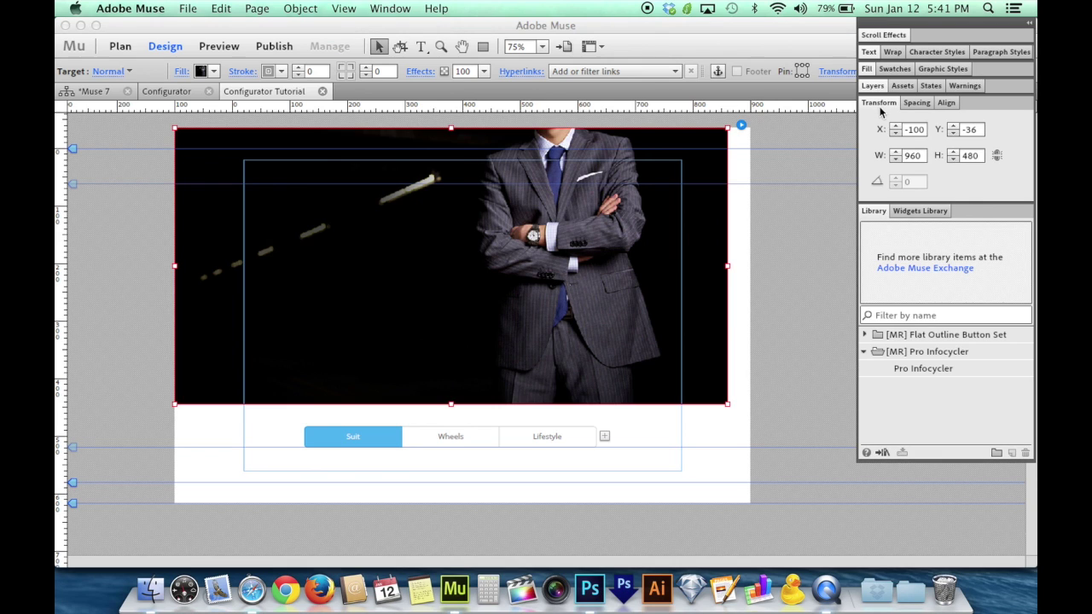
click(917, 154)
text(1280)
click(972, 155)
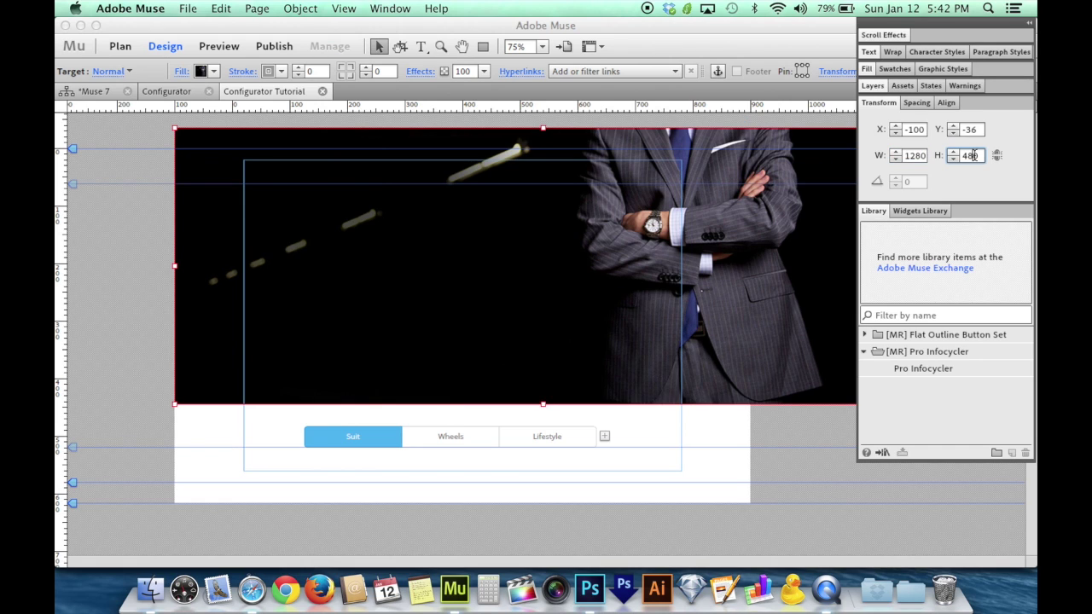
double_click(973, 155)
text(560)
key(Return)
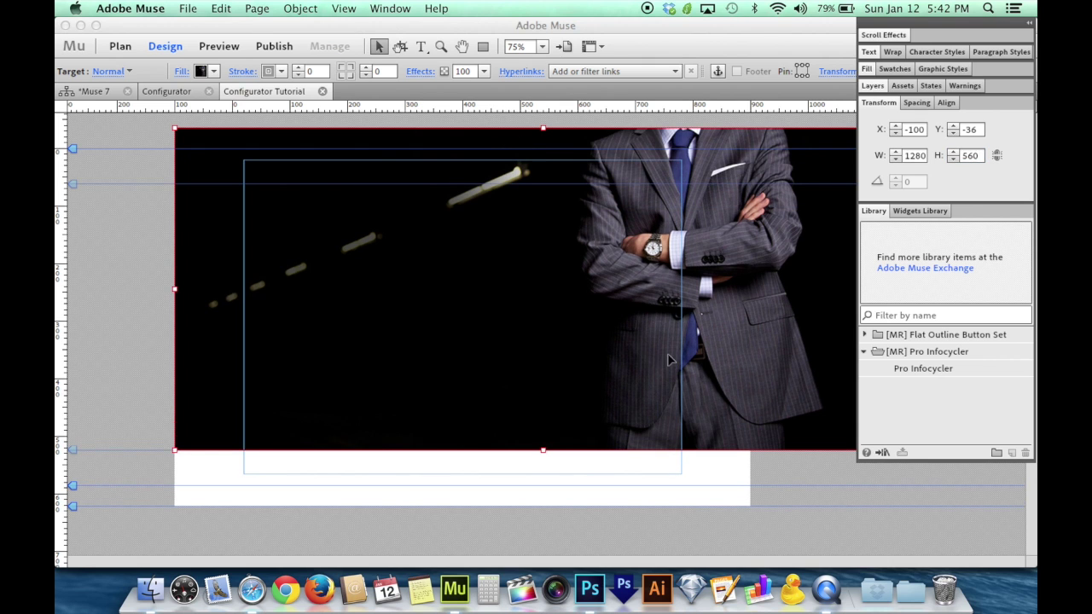
drag(597, 336, 521, 308)
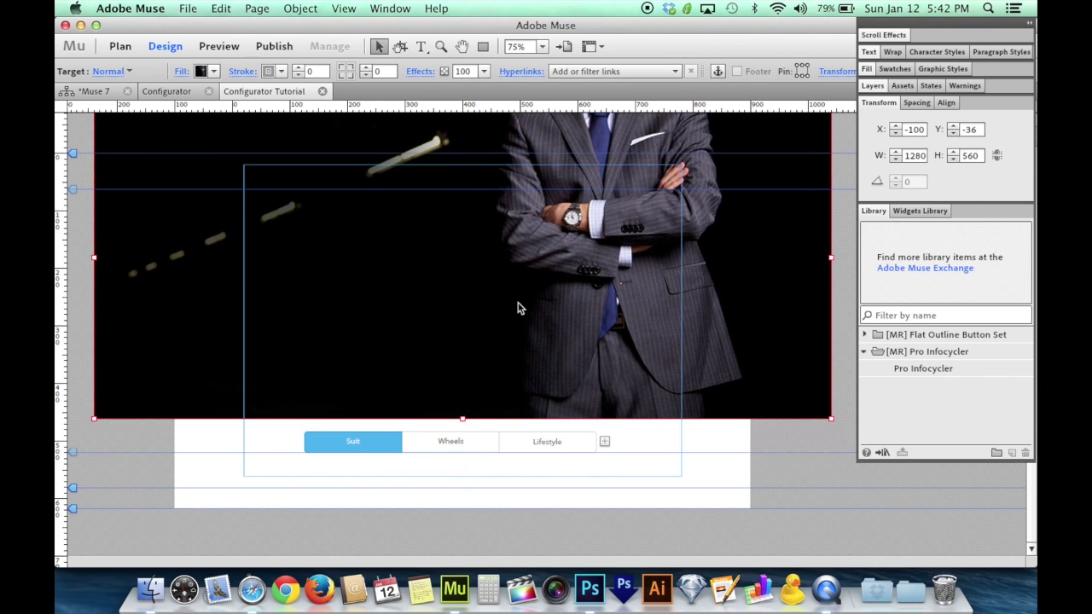
- Move the whole slideshow composition down the page, leaving space above it
click(376, 443)
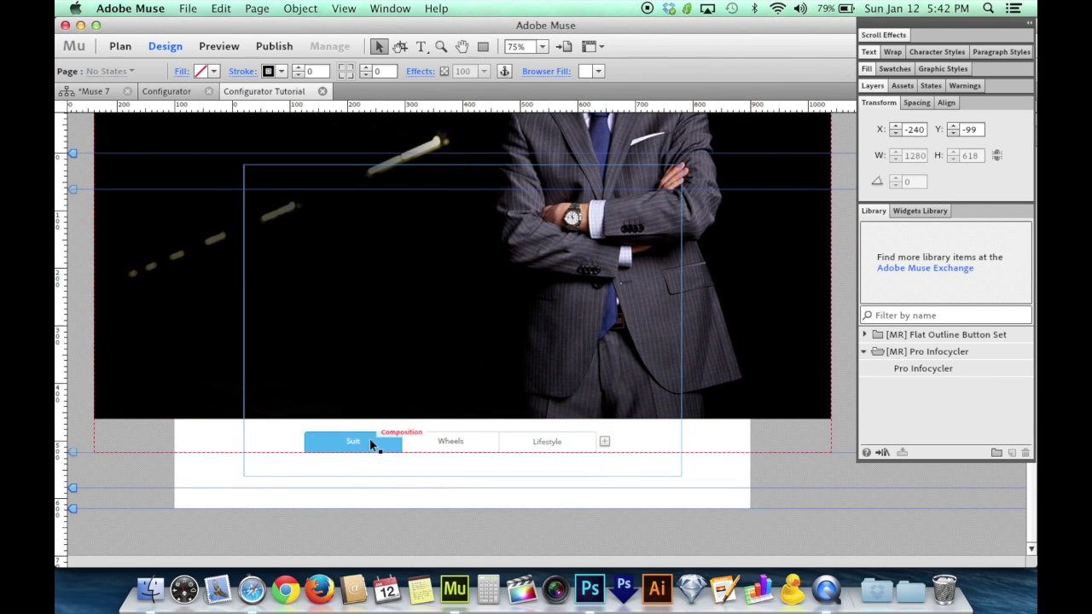
drag(369, 438, 405, 381)
click(883, 538)
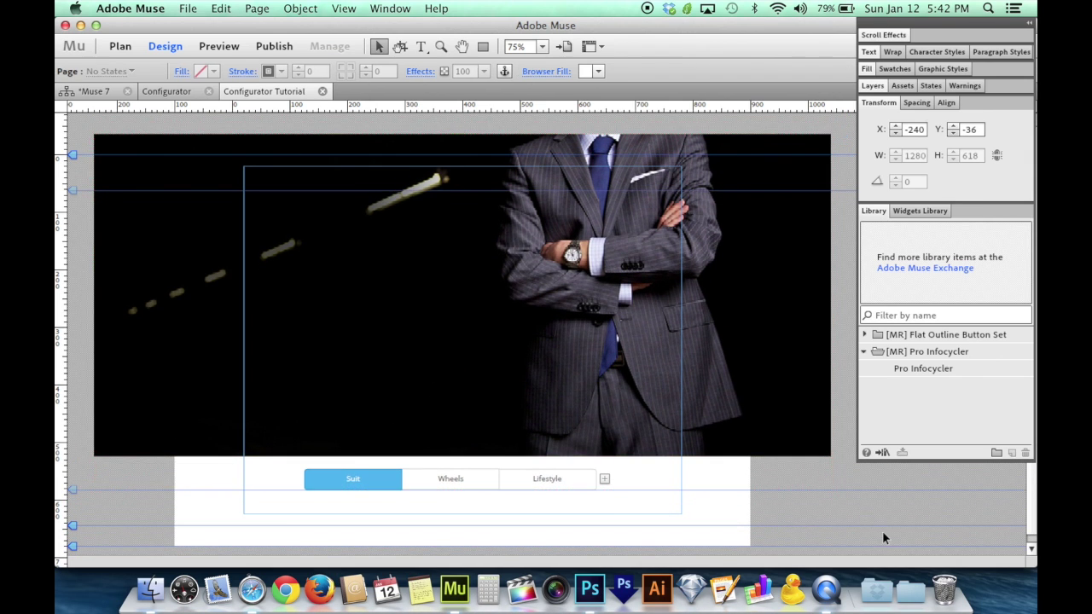
key(super+minus)
key(super+minus)
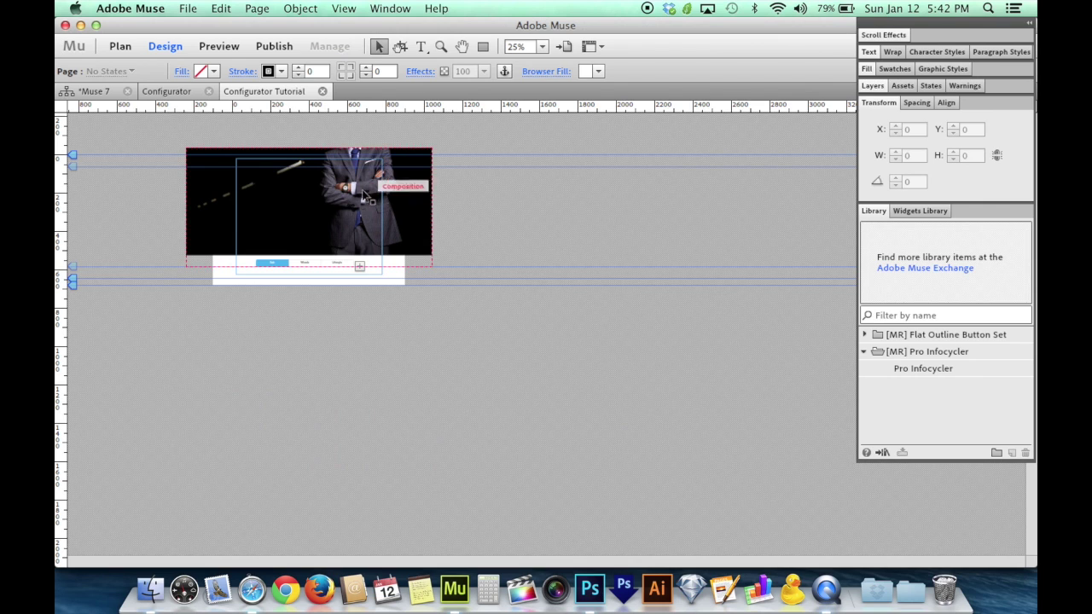
drag(340, 197, 340, 327)
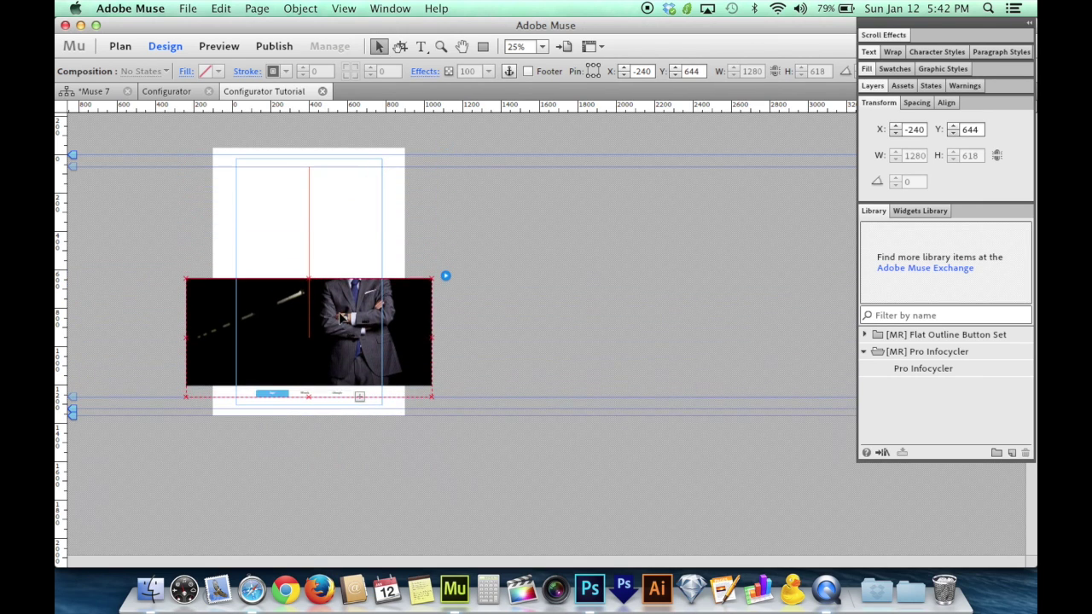
click(250, 198)
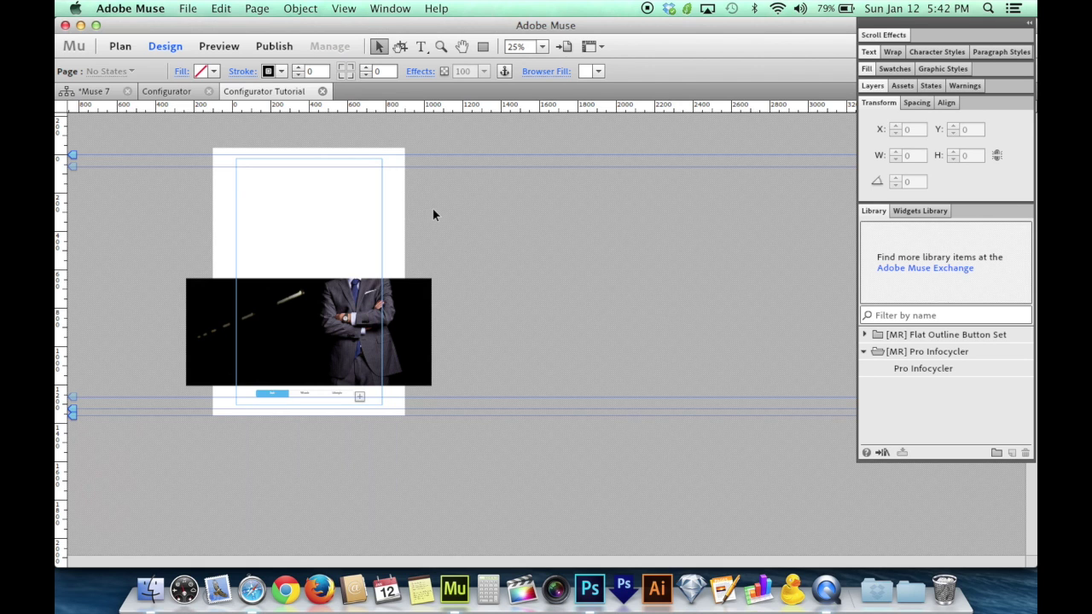
key(ctrl+Up)
- Drag Background.png from the Configurator folder onto the top of the Muse page and nudge it left
click(828, 436)
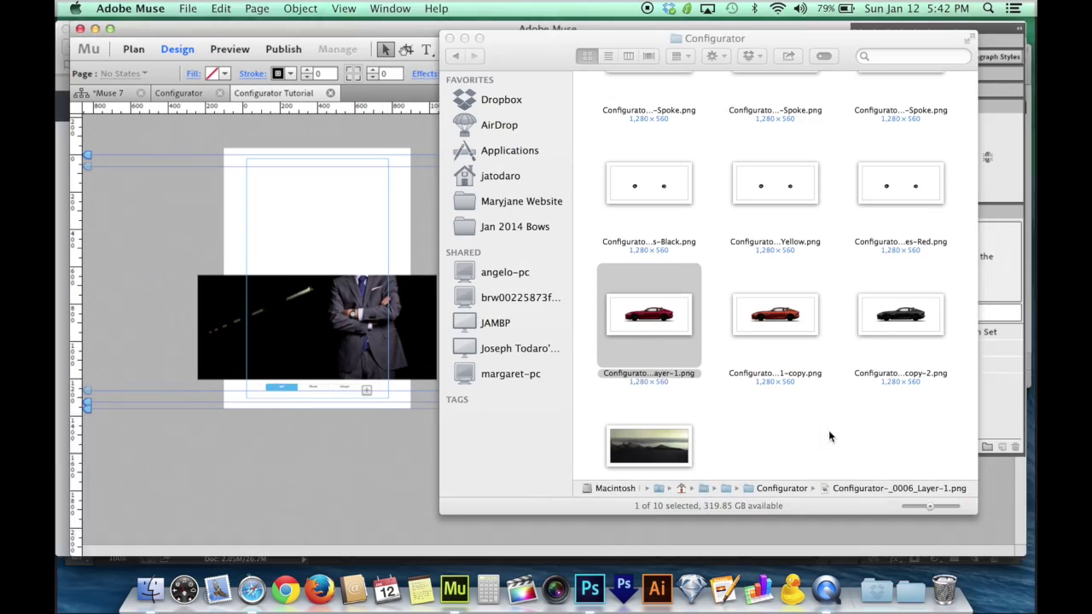
click(659, 438)
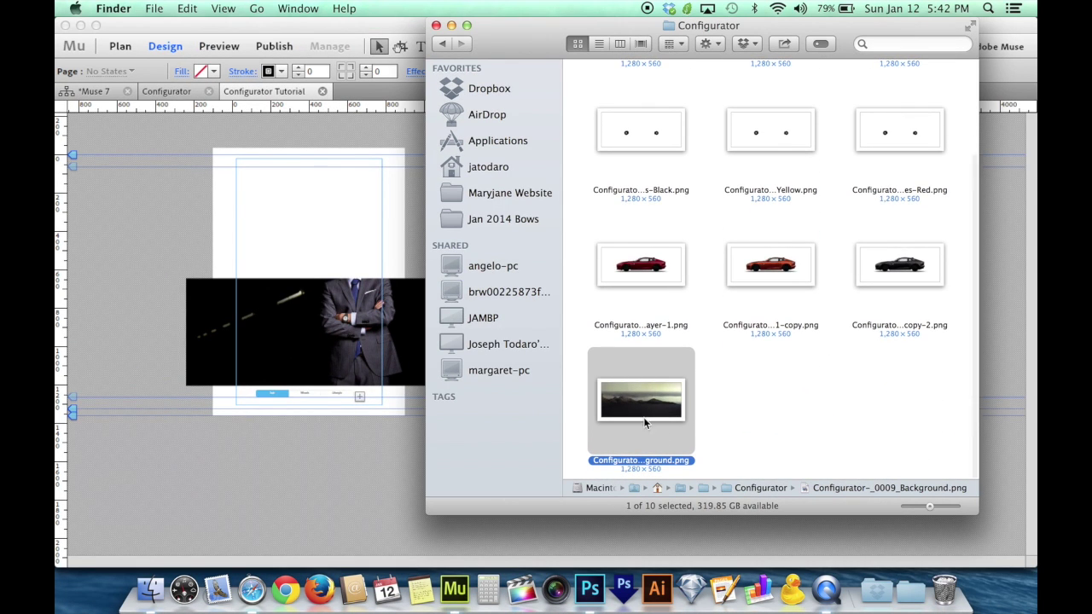
drag(647, 392, 256, 167)
drag(431, 222, 359, 205)
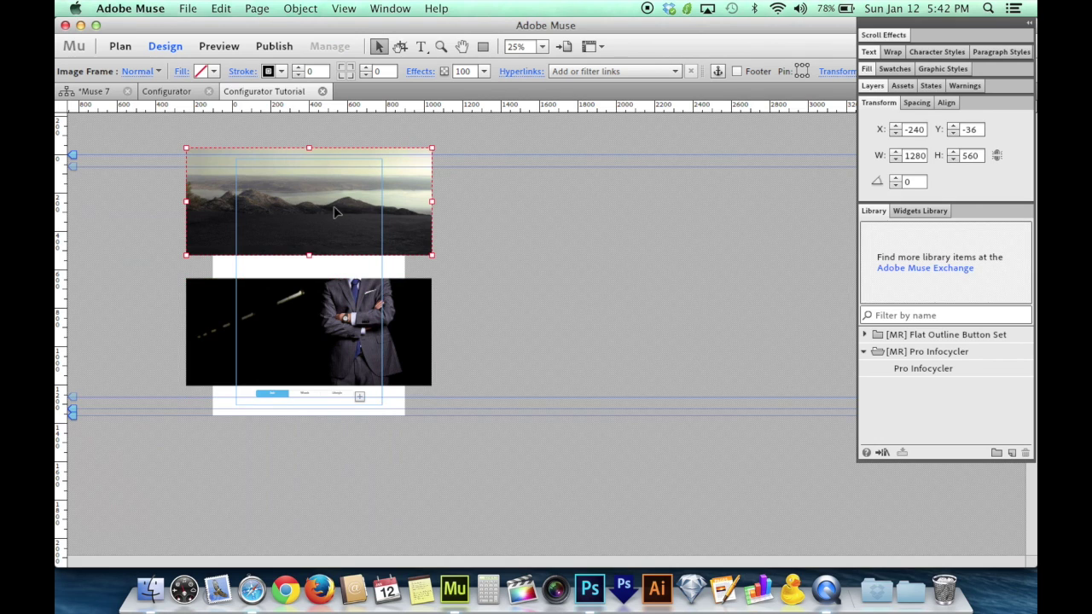
- Send the mountain image to the back with Arrange > Send To Back
right_click(335, 212)
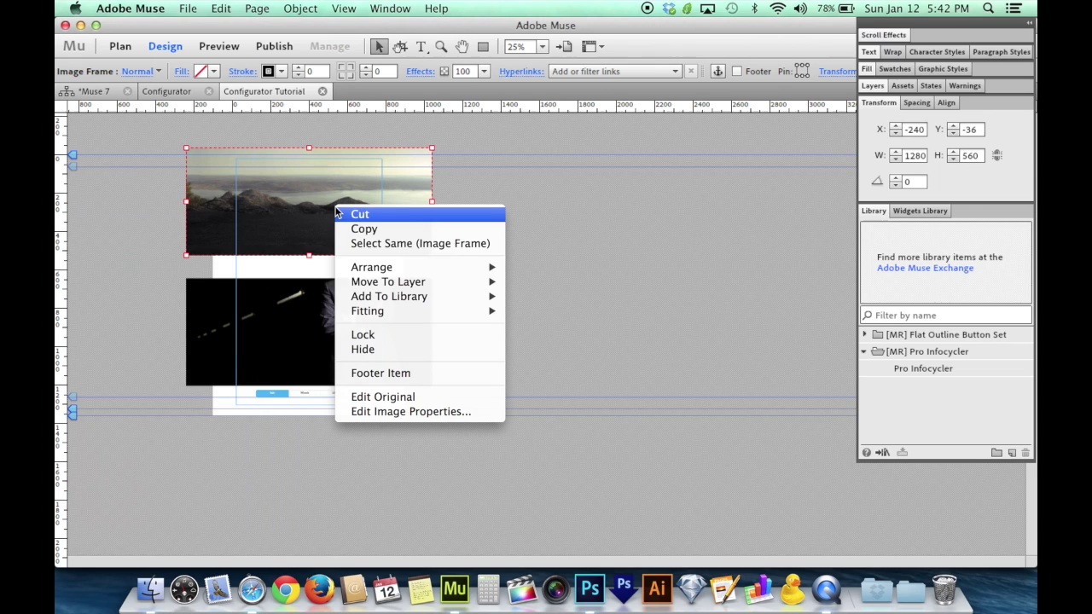
mouse_move(433, 283)
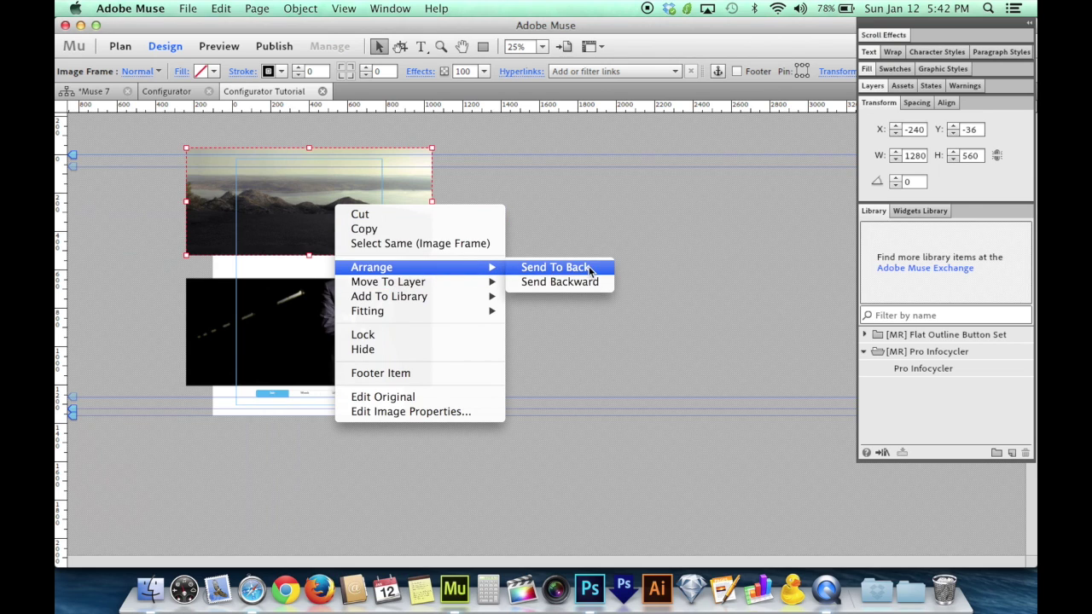
click(555, 267)
- At 50% zoom, position the slideshow just below the mountain image
mouse_move(375, 324)
mouse_down()
mouse_move(367, 269)
mouse_move(367, 328)
mouse_up()
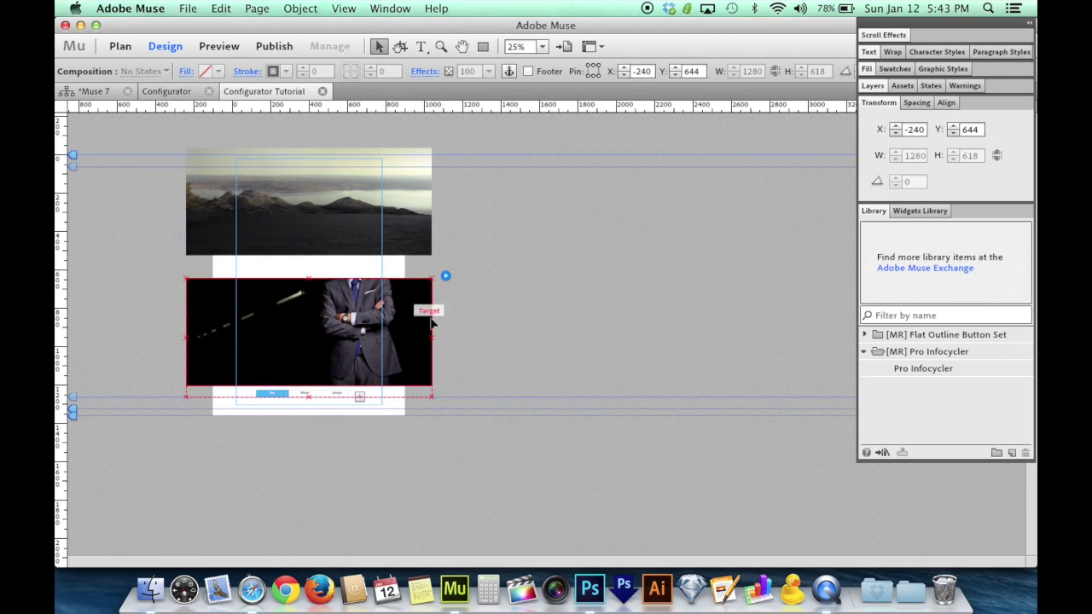
click(489, 333)
key(super+equal)
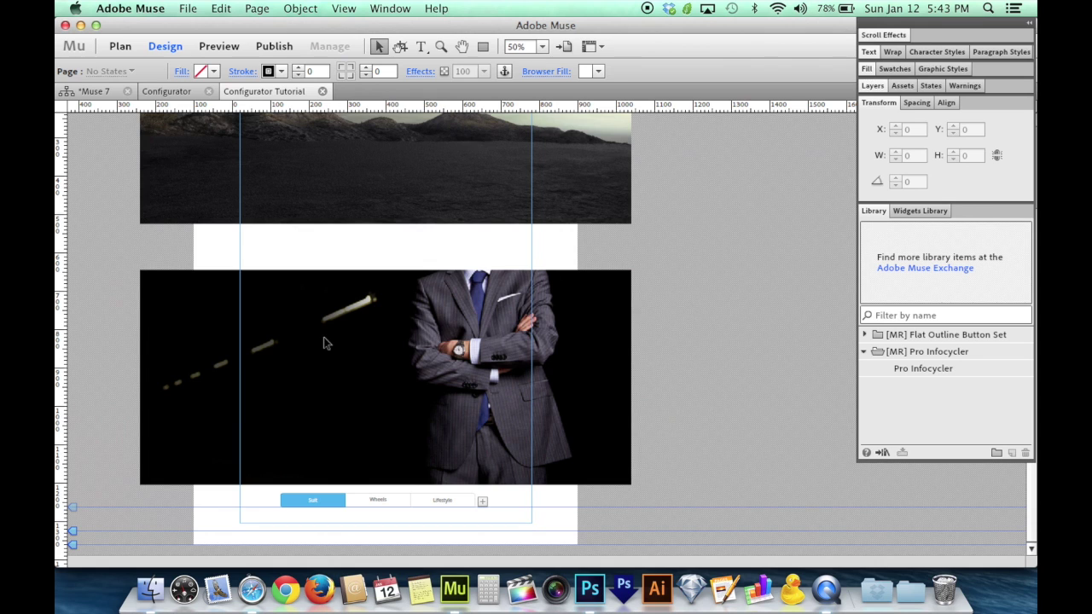
drag(360, 357, 442, 314)
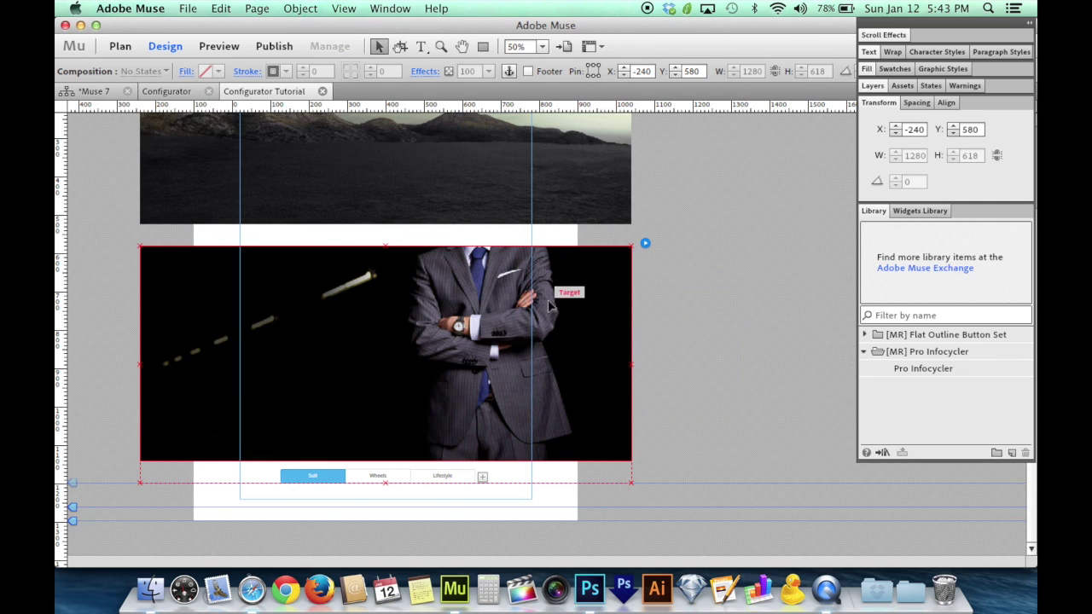
click(704, 346)
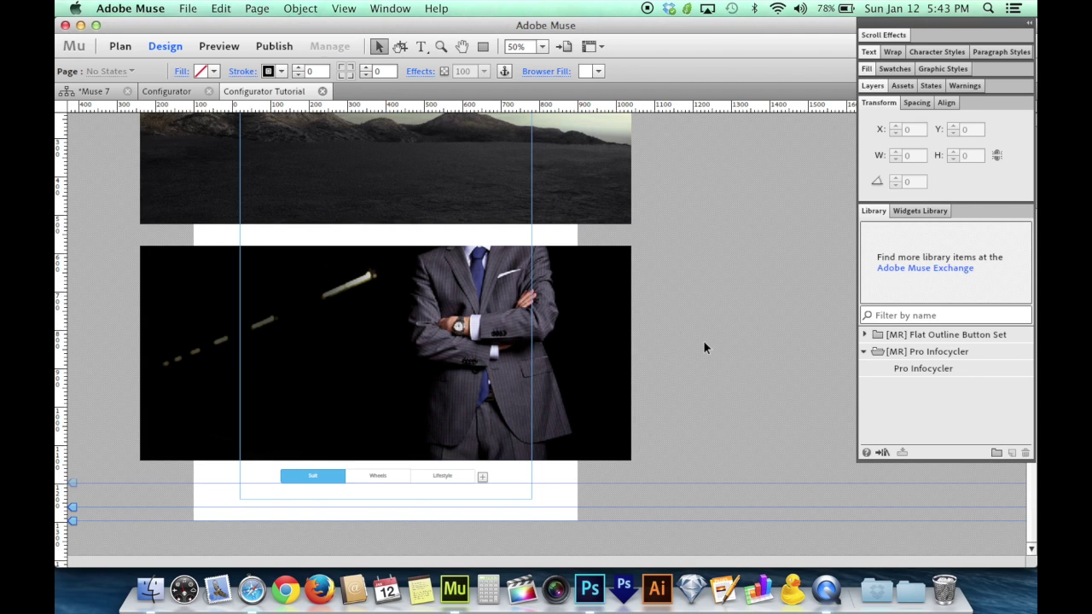
click(365, 333)
- Link the Suit trigger to the large suit image frame
click(325, 483)
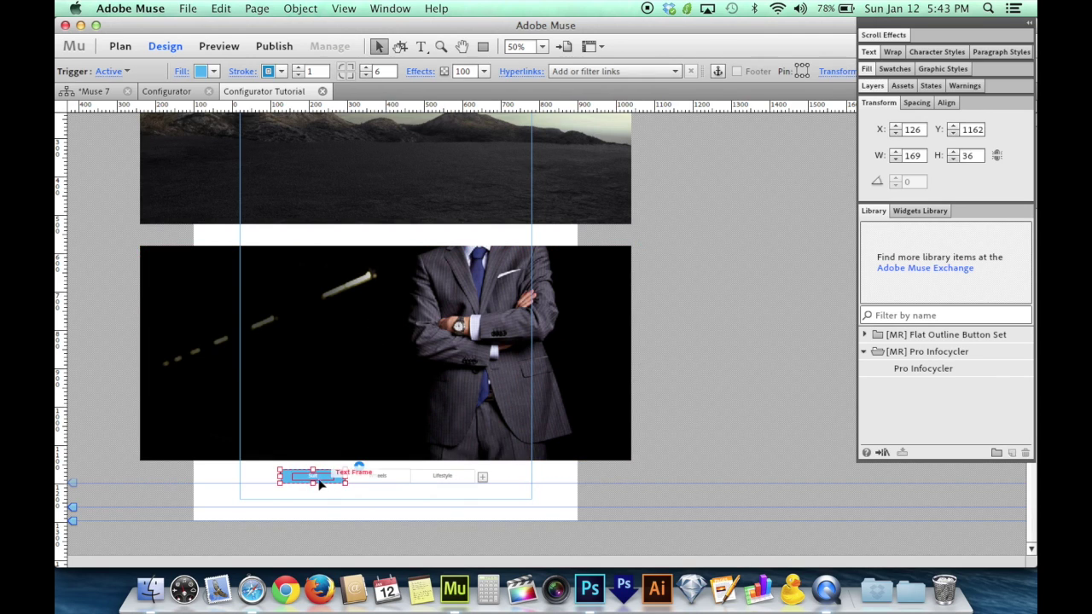
drag(358, 467, 339, 391)
click(341, 403)
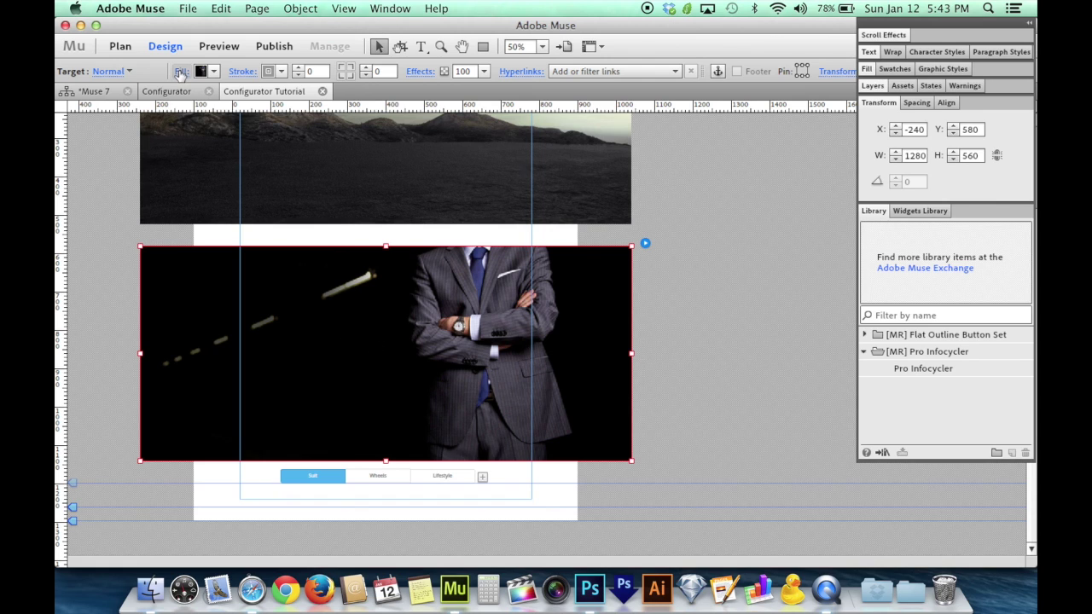
click(180, 72)
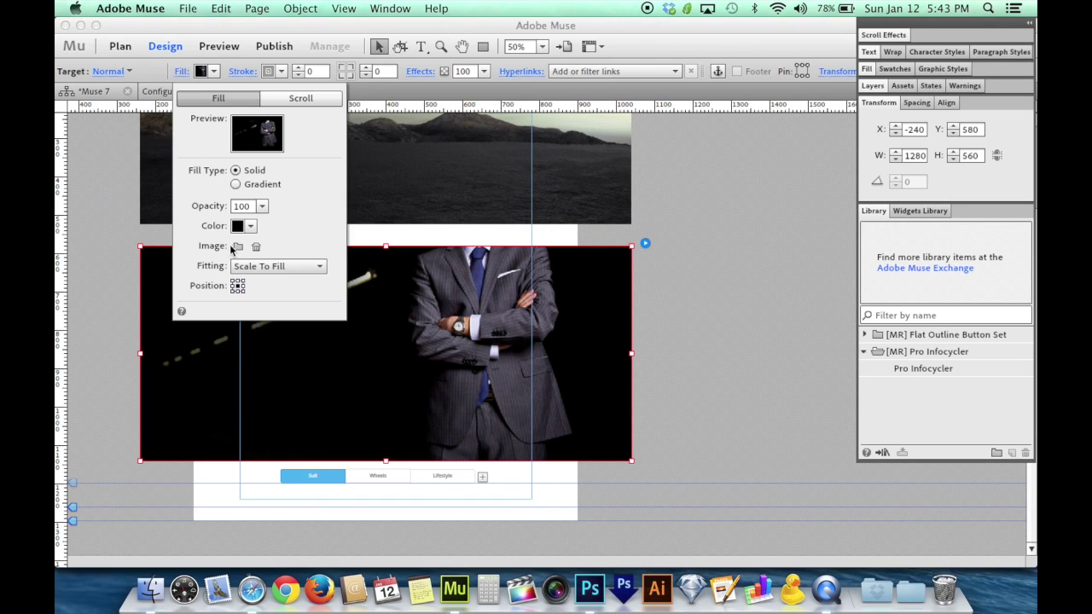
- Fill the Suit slide's frame with the red car image Configurator_0006_Layer-1.png
click(239, 247)
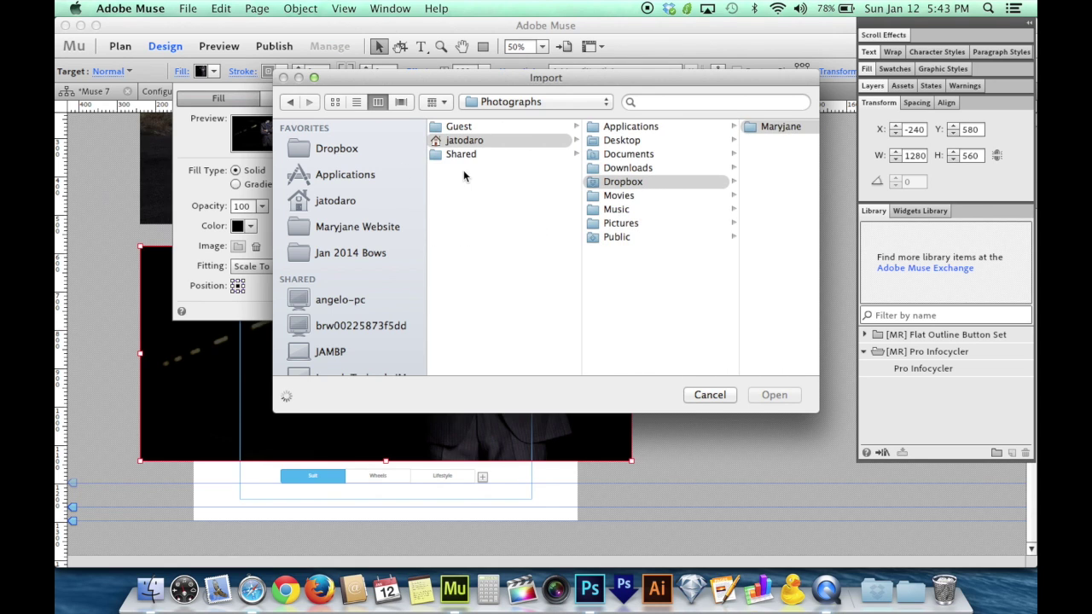
click(613, 141)
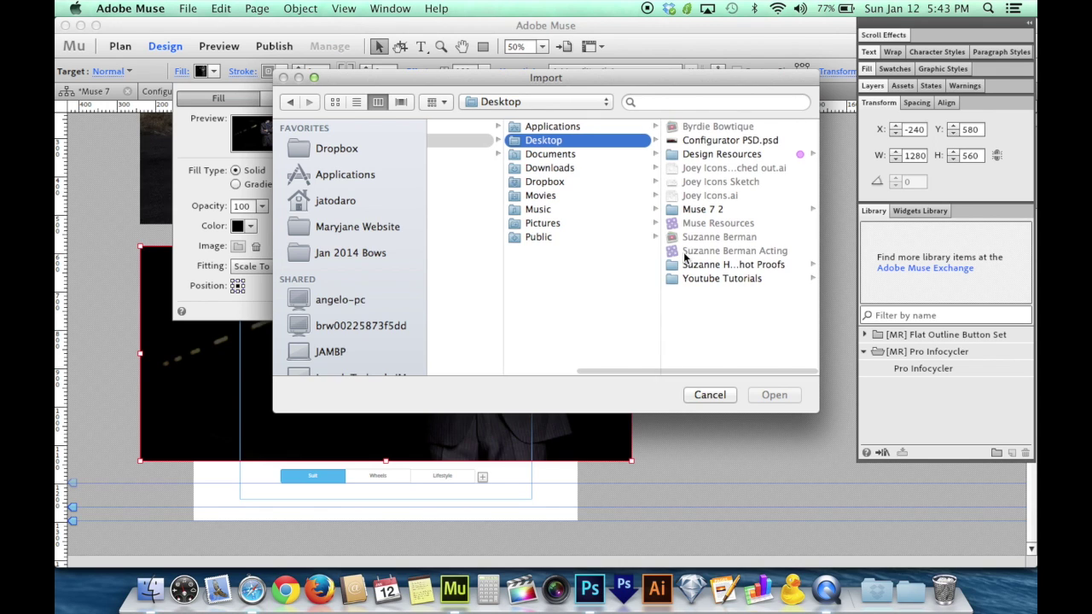
click(756, 209)
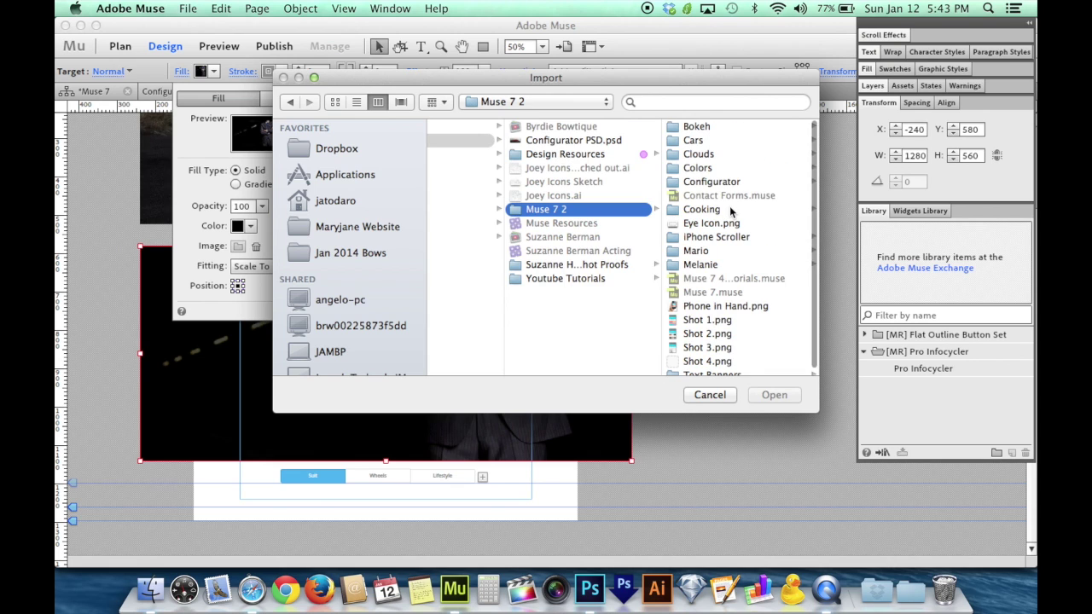
click(729, 182)
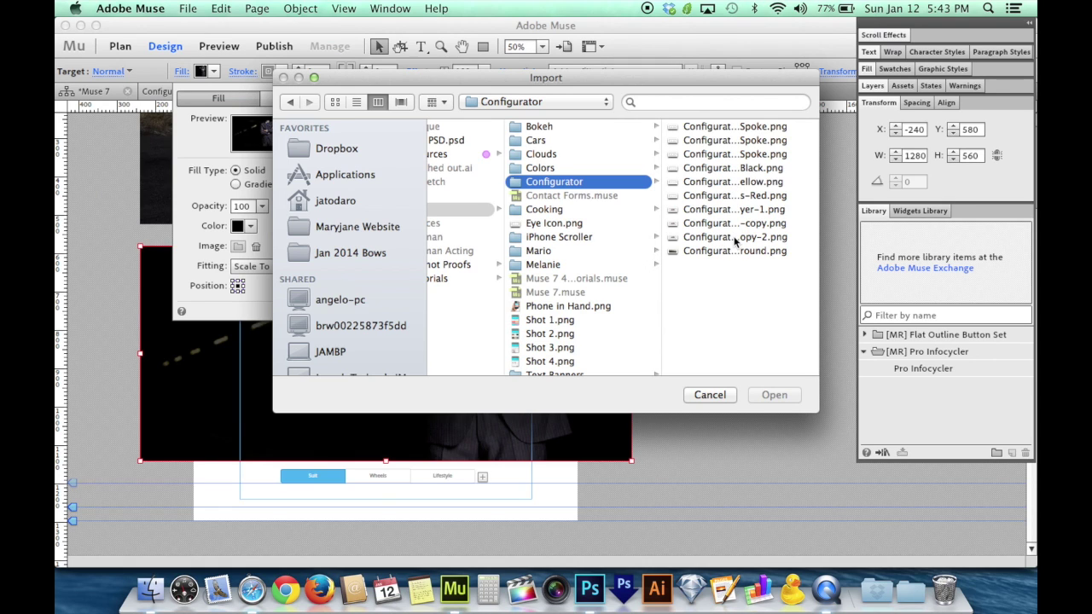
click(712, 141)
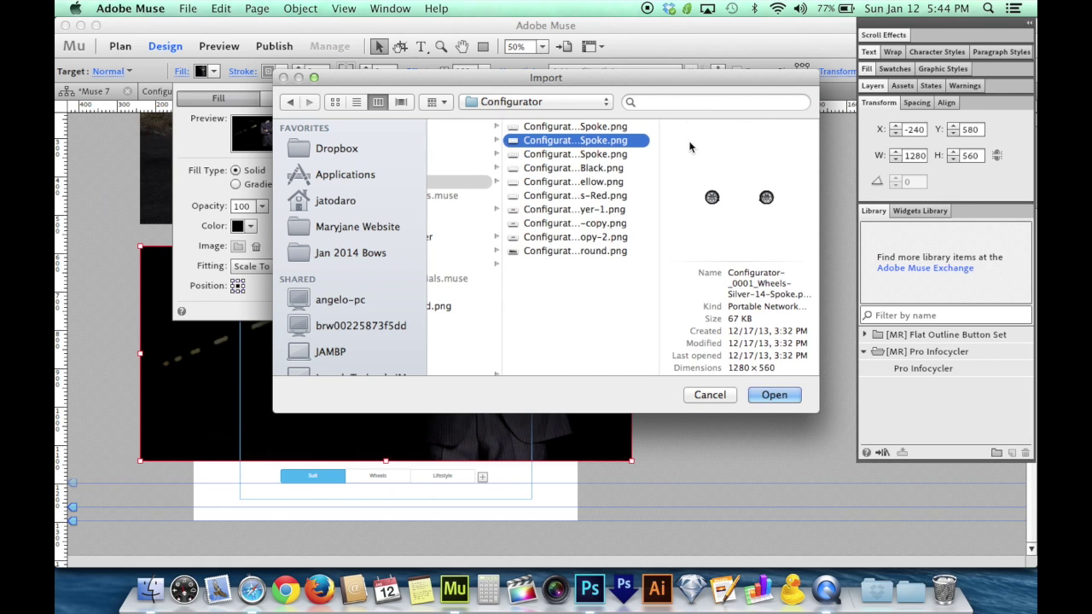
click(583, 210)
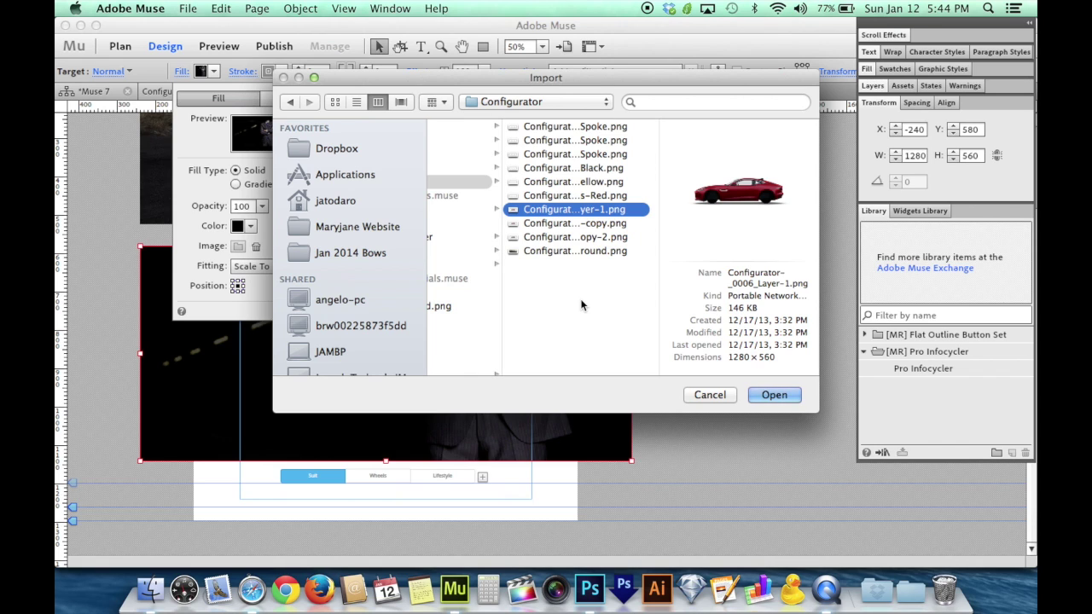
click(562, 223)
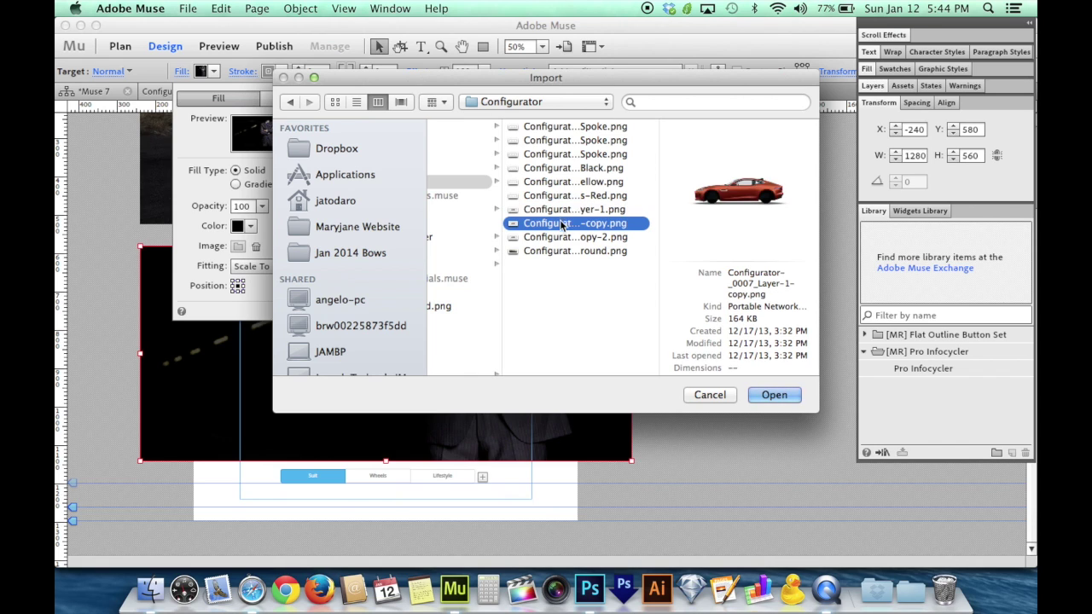
click(563, 237)
click(570, 212)
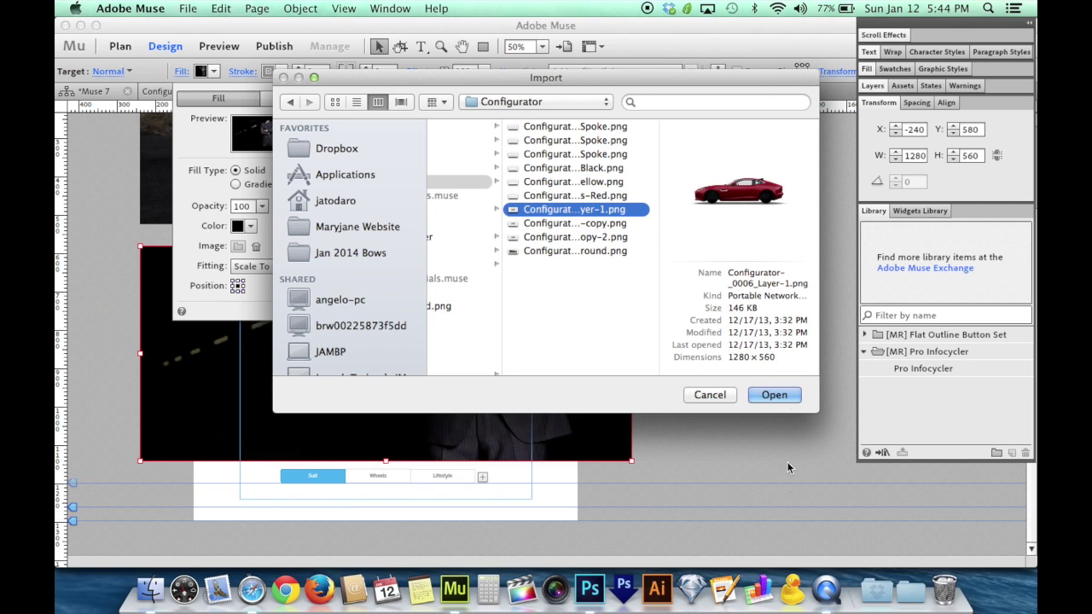
click(776, 395)
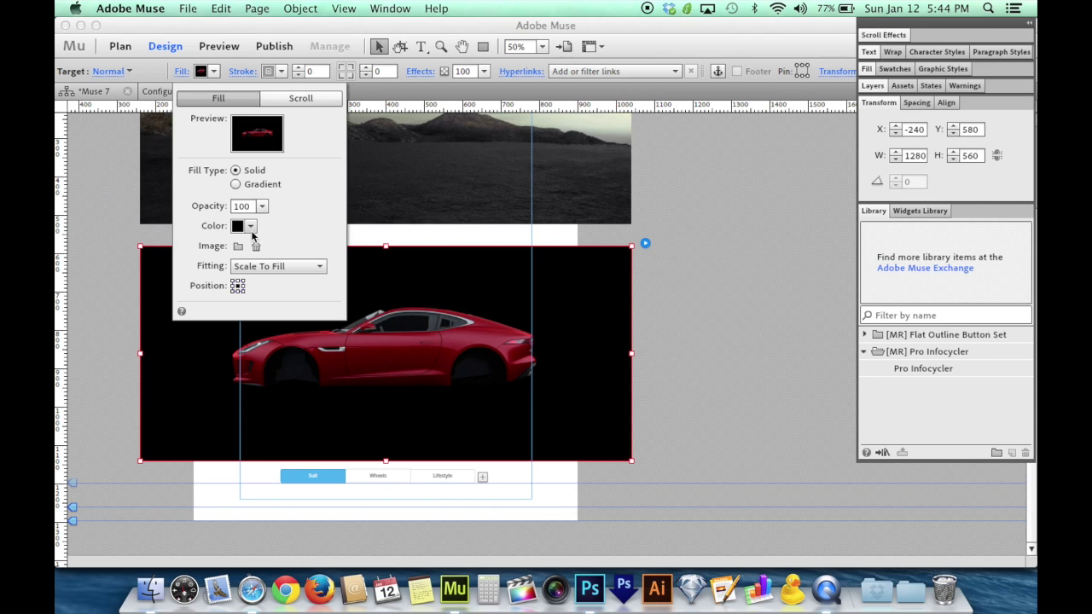
- Set the frame's fill Color to None to remove the black background
click(251, 228)
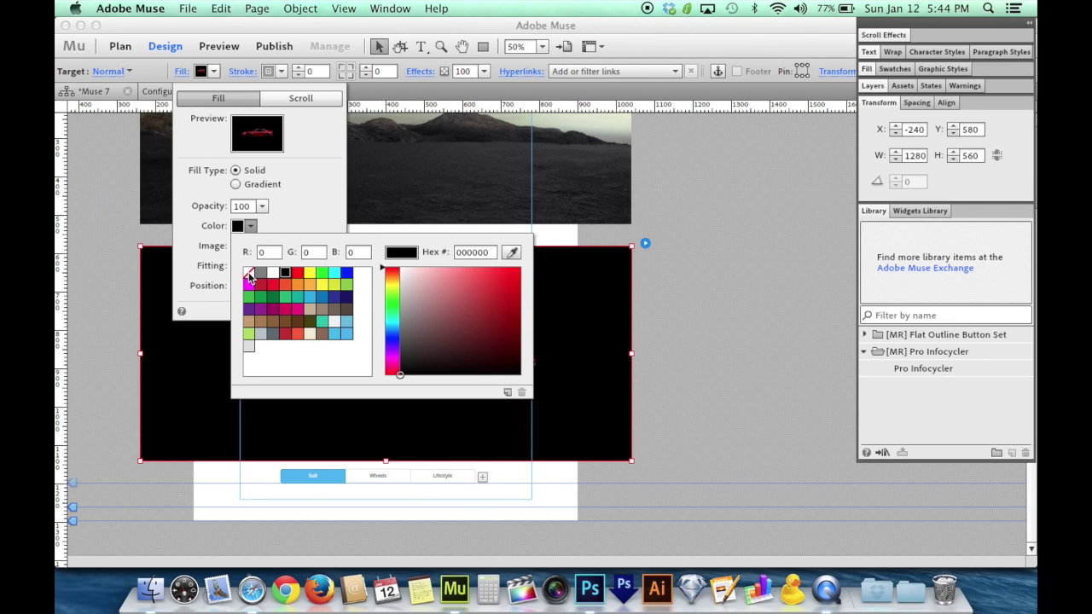
click(248, 274)
click(293, 200)
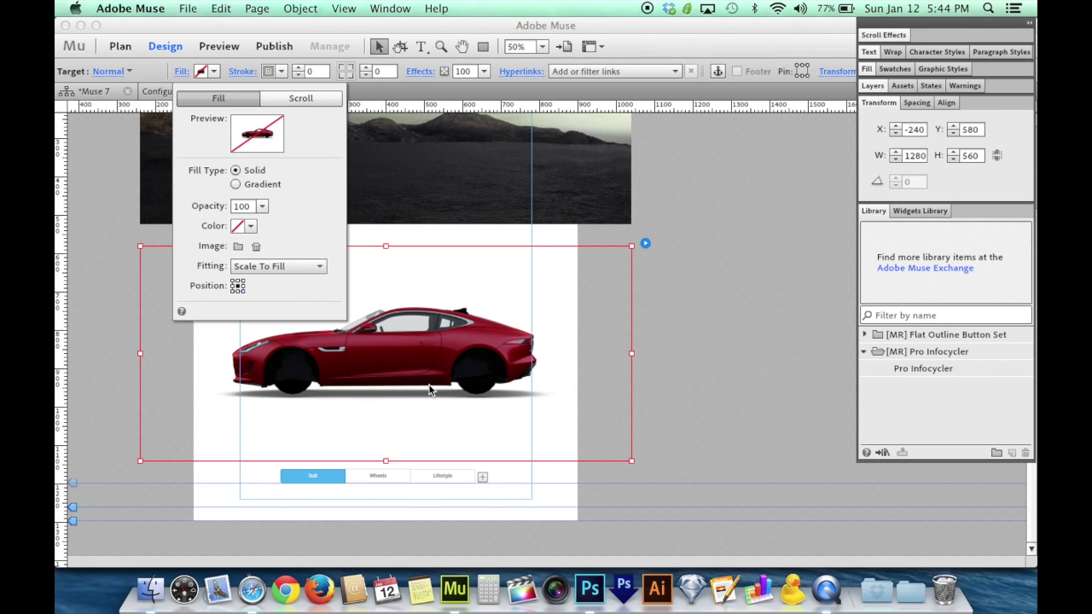
click(371, 473)
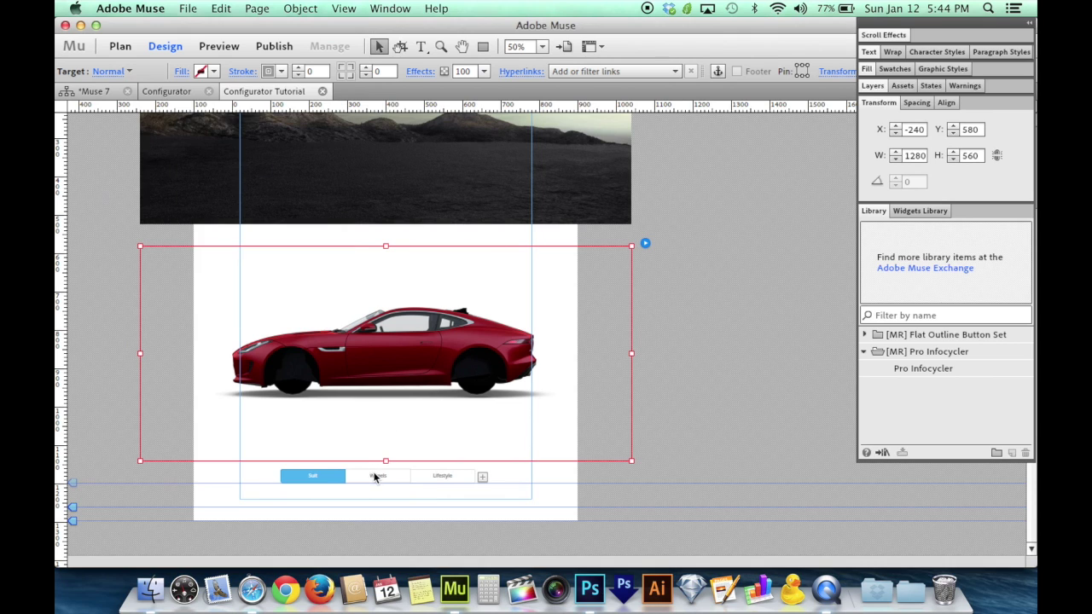
click(379, 476)
- Fill the Wheels slide frame with Layer-1-copy.png (orange car) and set Color to None
click(372, 301)
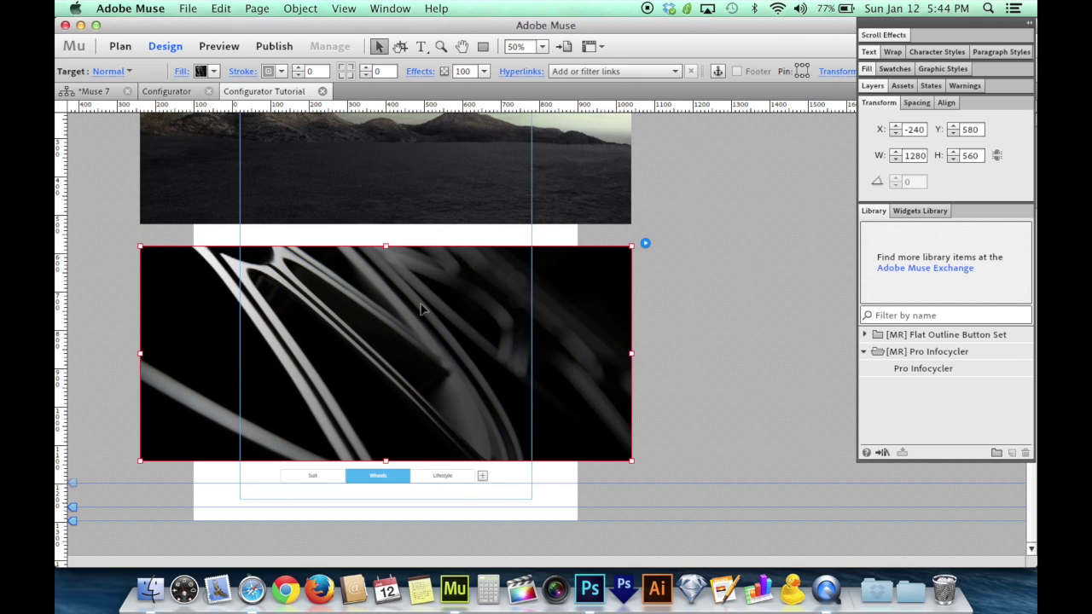
click(181, 71)
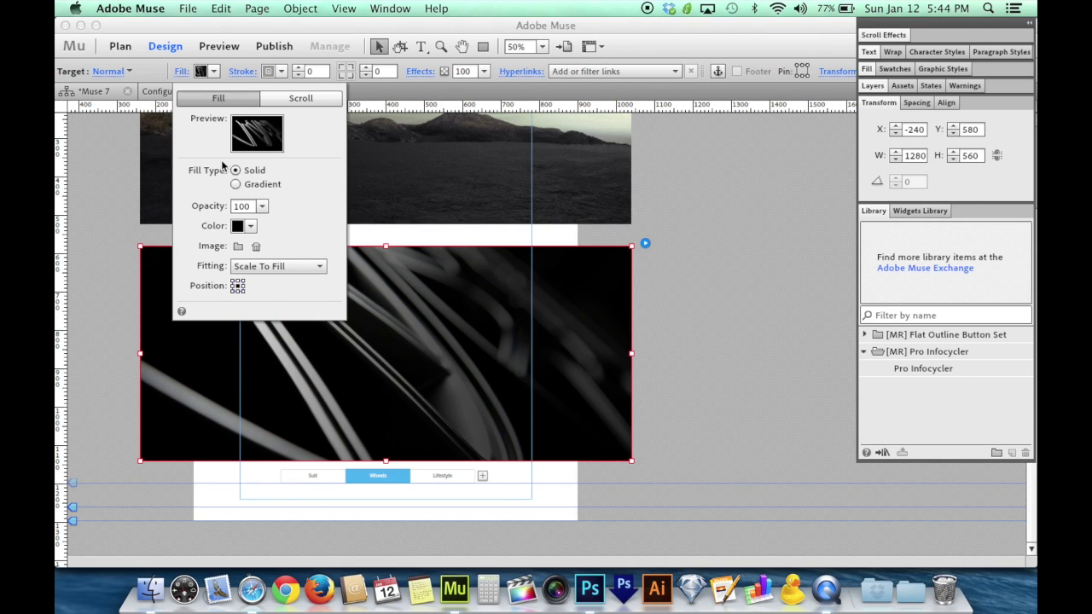
click(239, 246)
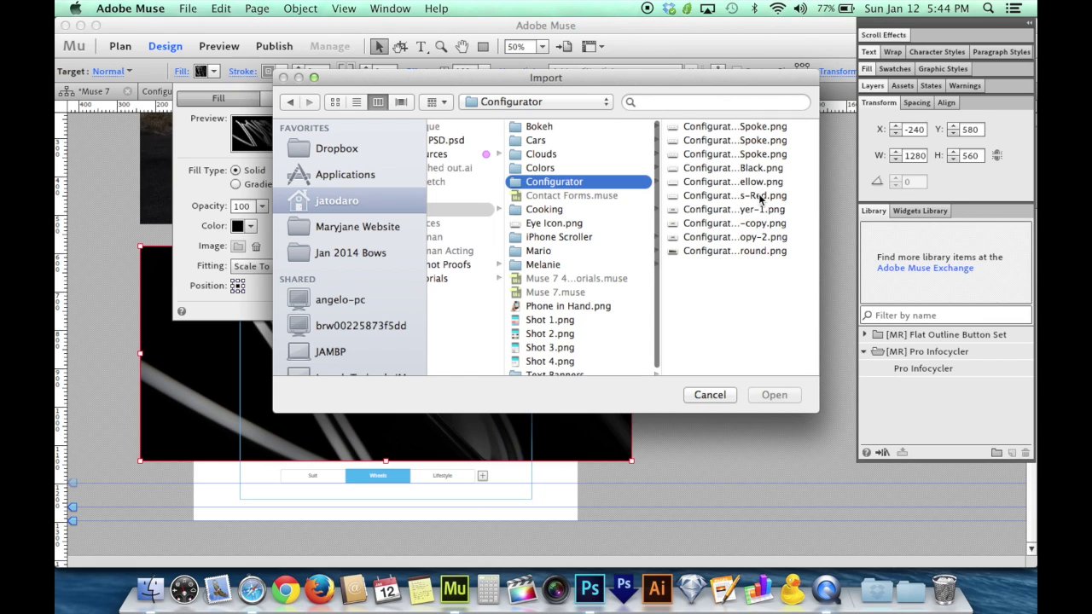
click(732, 224)
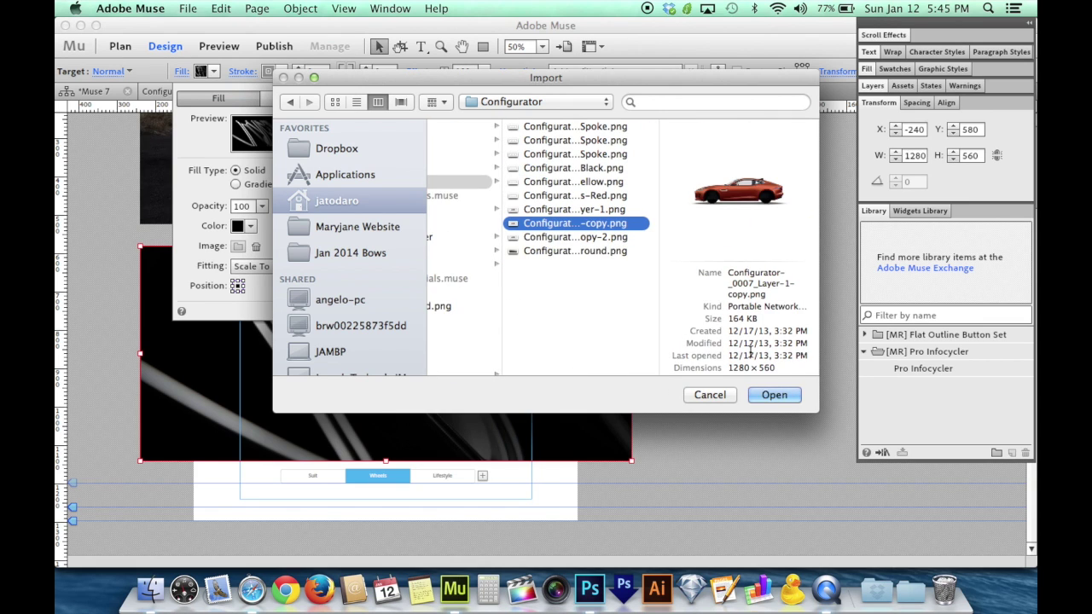
click(773, 395)
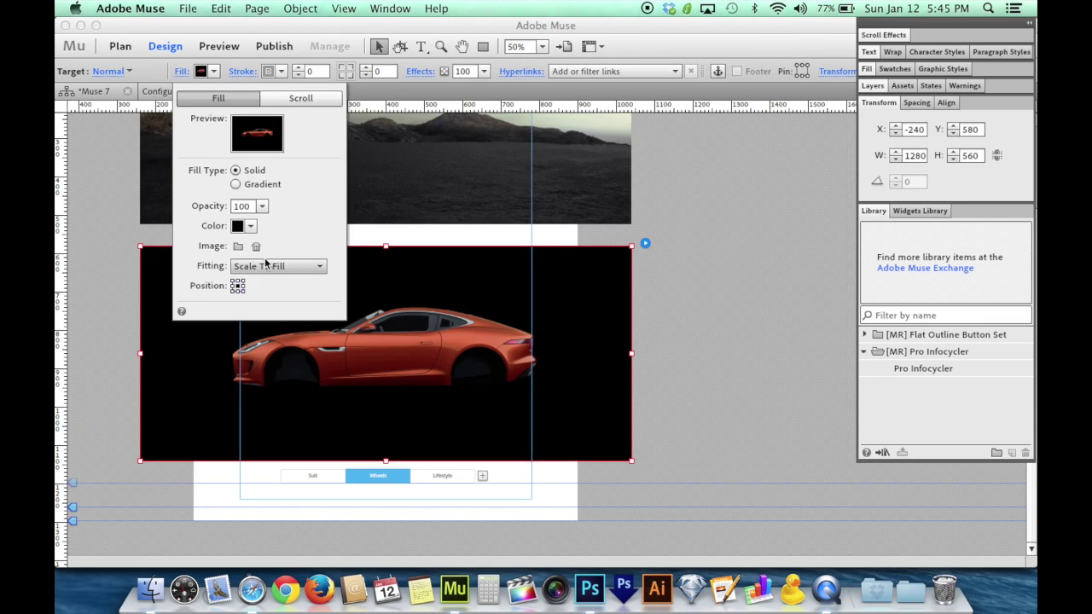
click(250, 226)
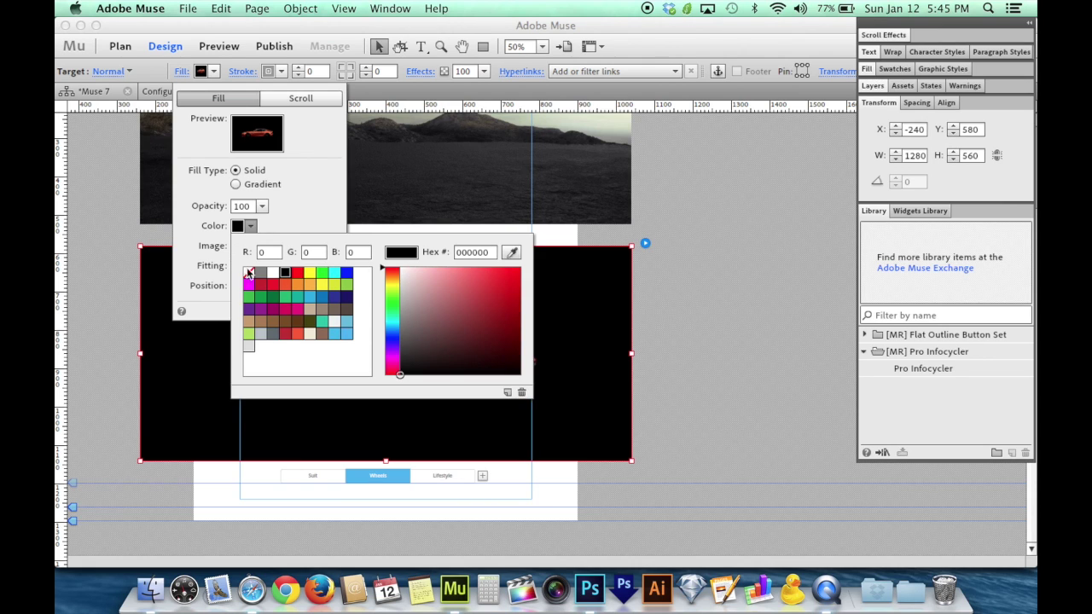
click(249, 273)
click(204, 227)
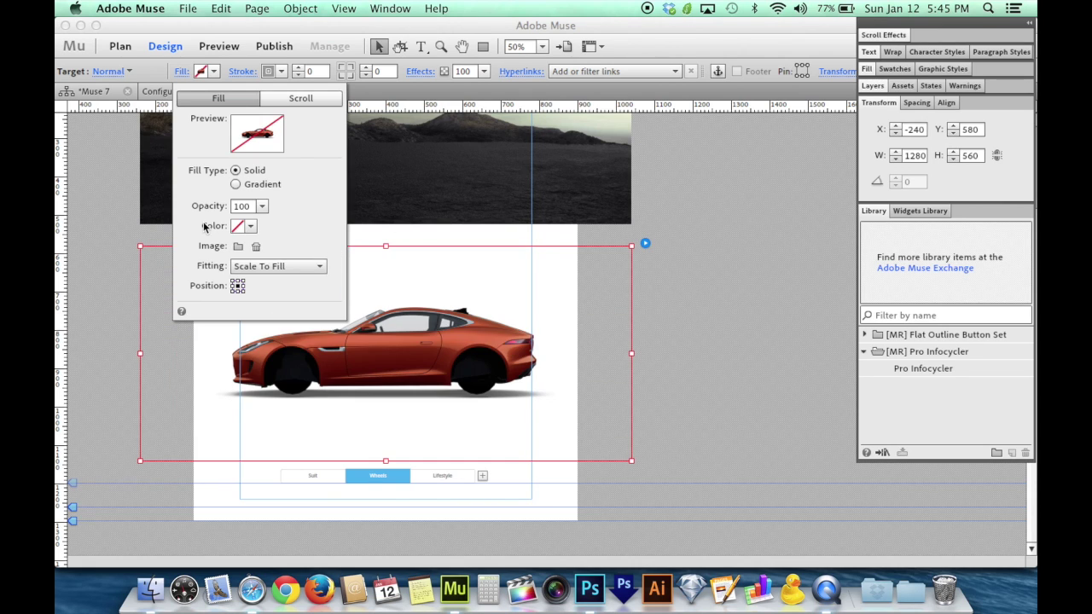
click(448, 473)
click(452, 478)
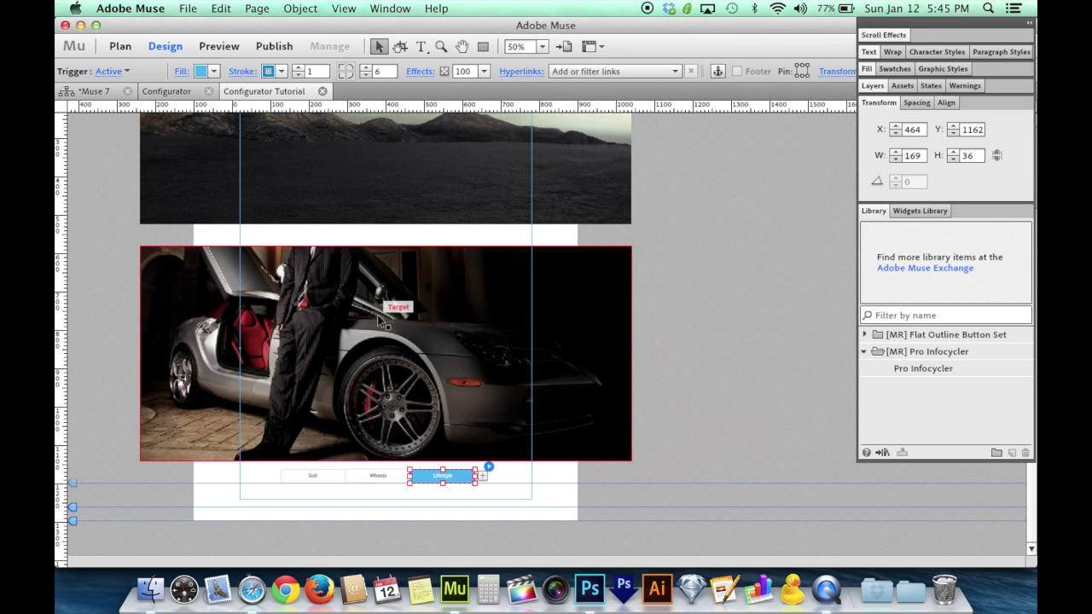
- Fill the Lifestyle frame with Layer-1-copy-2.png (black car) and set Color to None
click(181, 71)
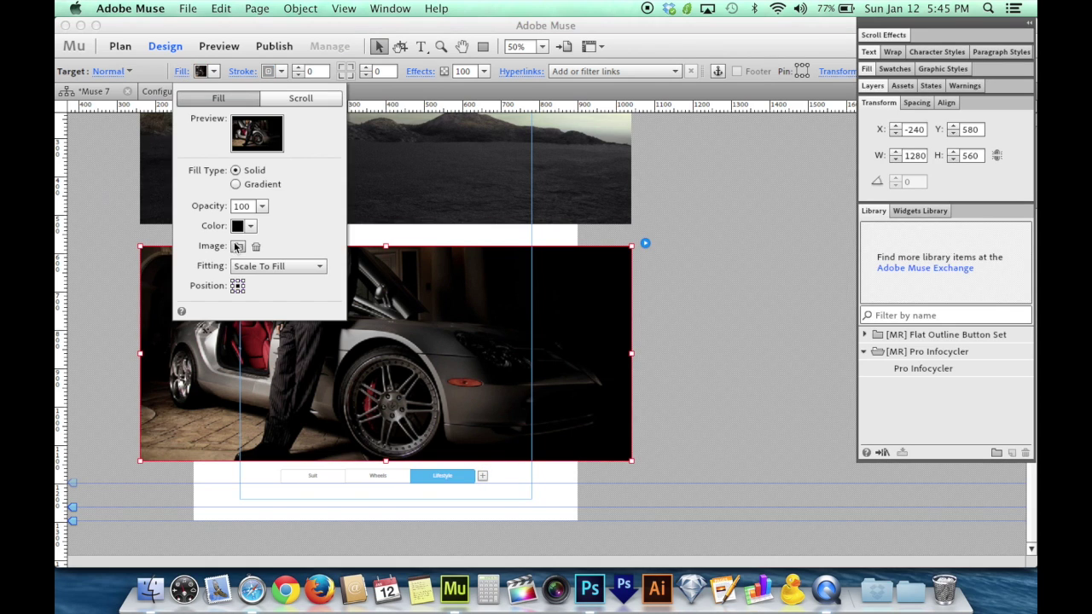
click(238, 247)
click(734, 237)
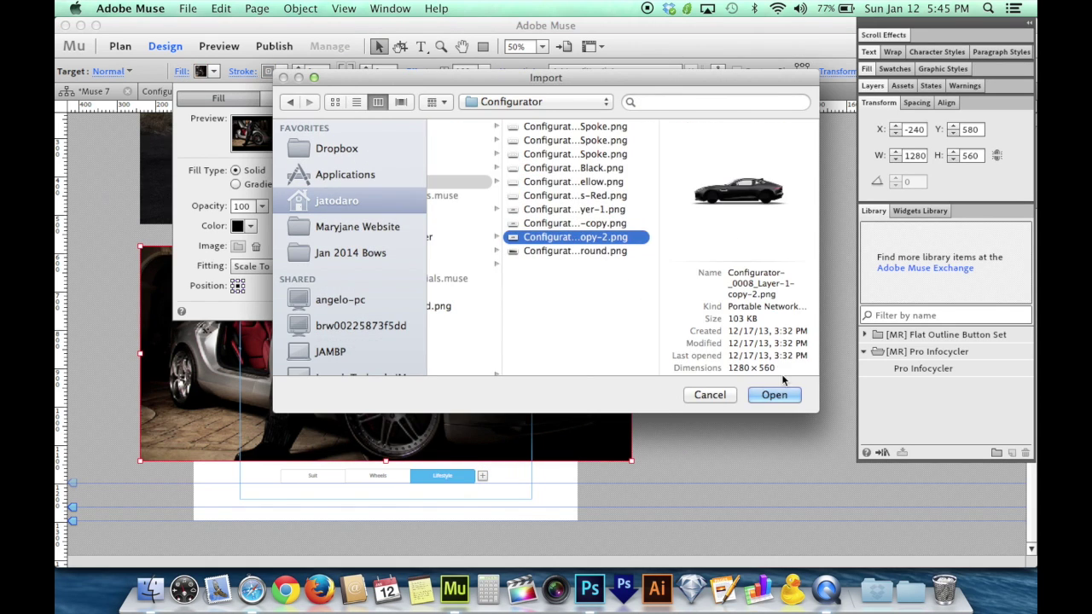
click(774, 394)
click(249, 226)
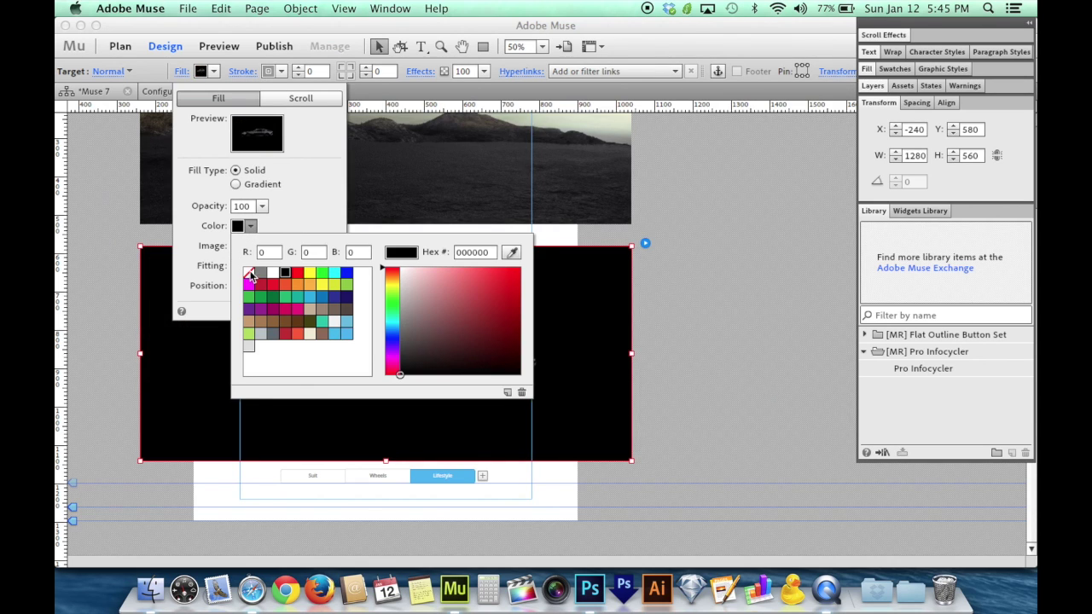
click(249, 273)
- Cycle the Suit, Wheels and Lifestyle triggers to confirm red, orange and dark grey cars, ending on Suit
click(413, 404)
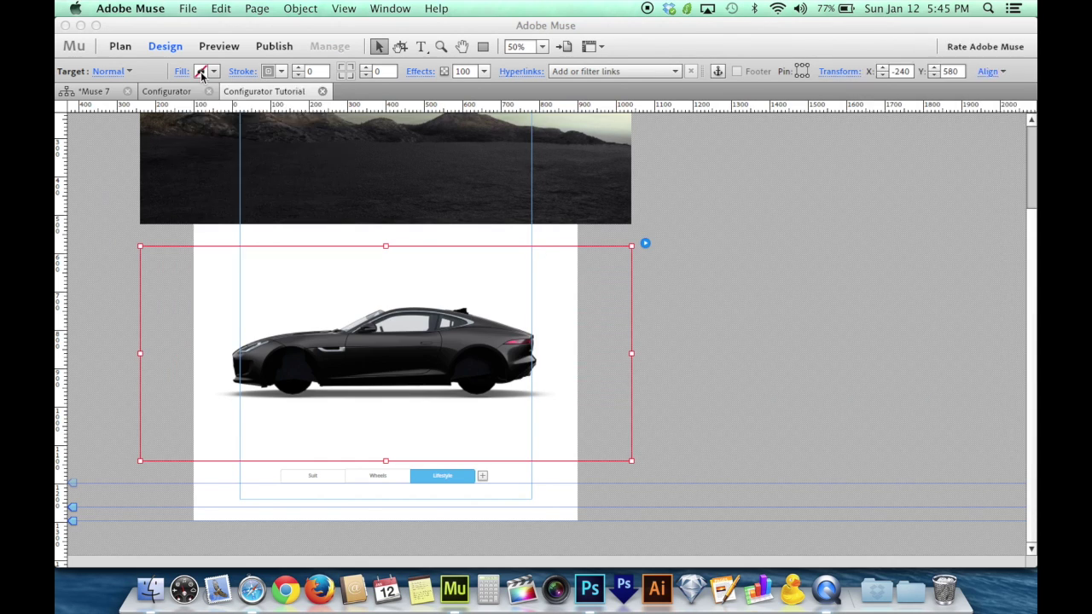
click(367, 474)
click(337, 475)
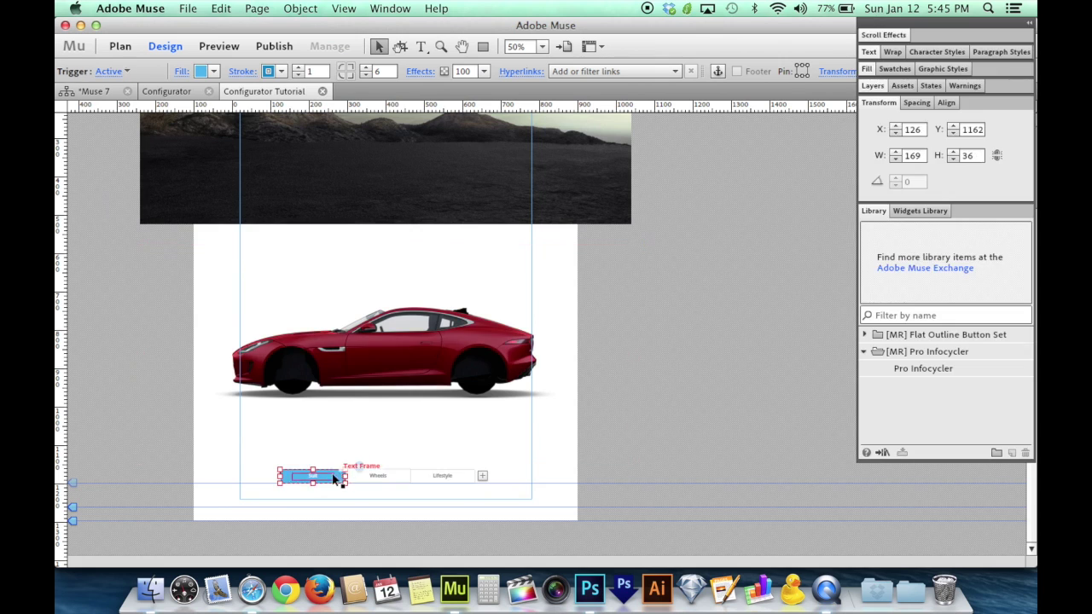
click(371, 477)
click(437, 477)
click(375, 475)
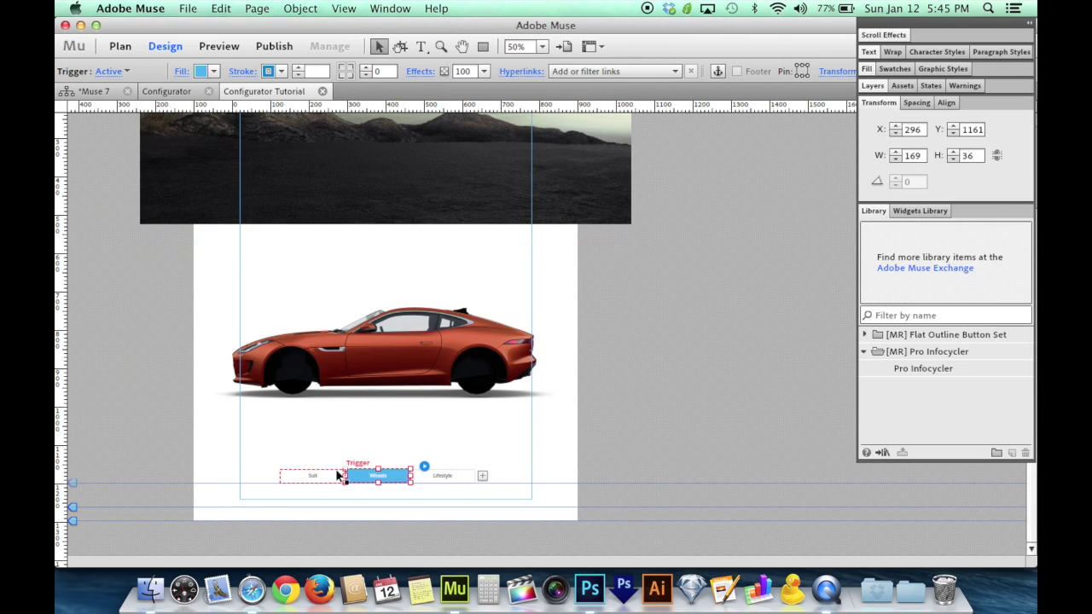
click(337, 475)
click(399, 477)
click(453, 476)
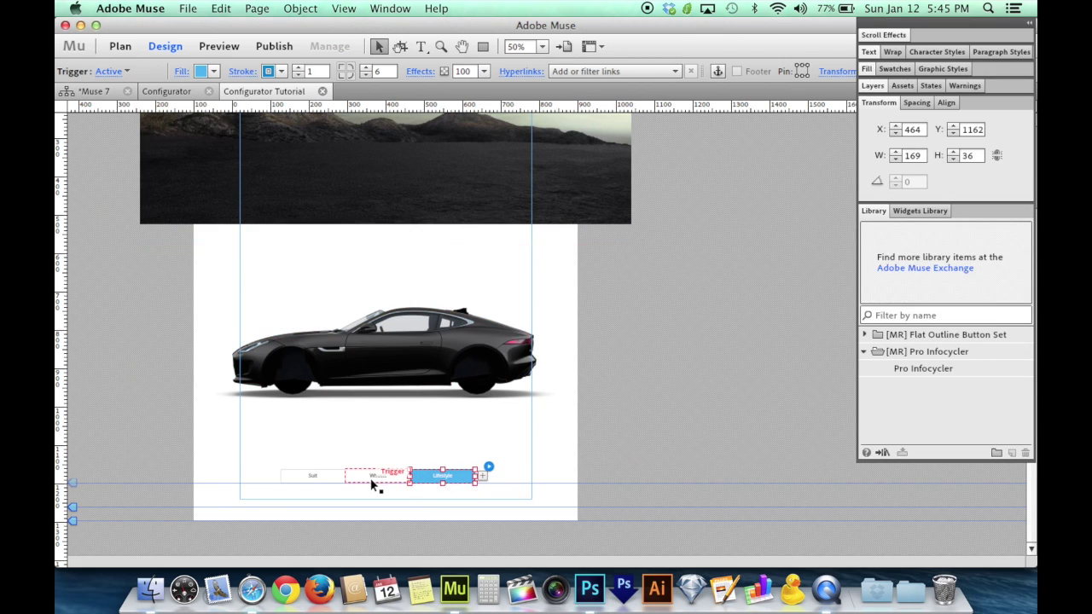
click(370, 478)
click(328, 474)
click(396, 477)
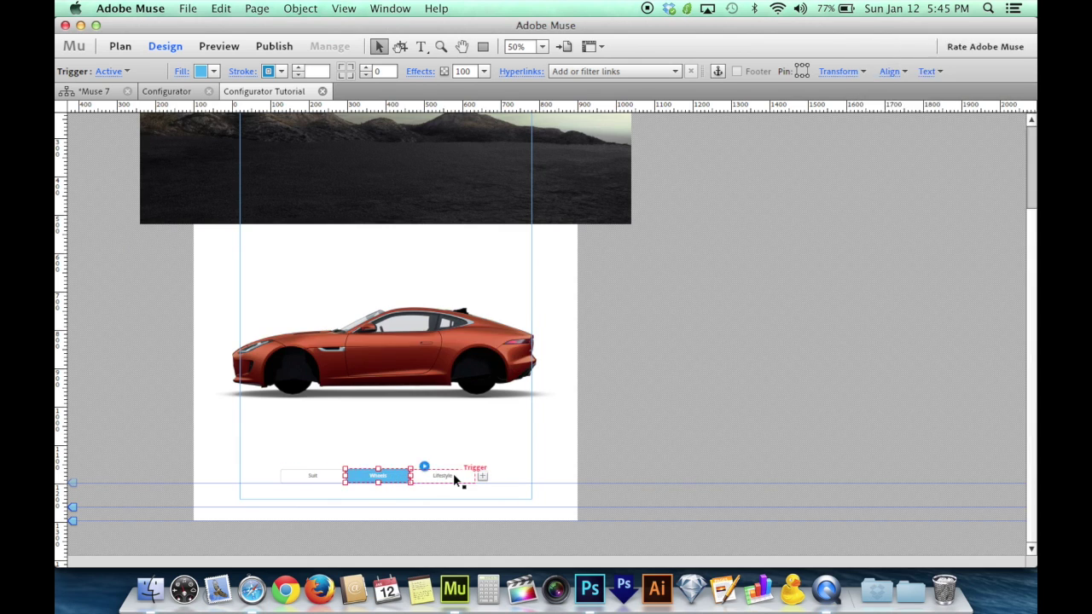
click(452, 476)
click(379, 478)
click(331, 478)
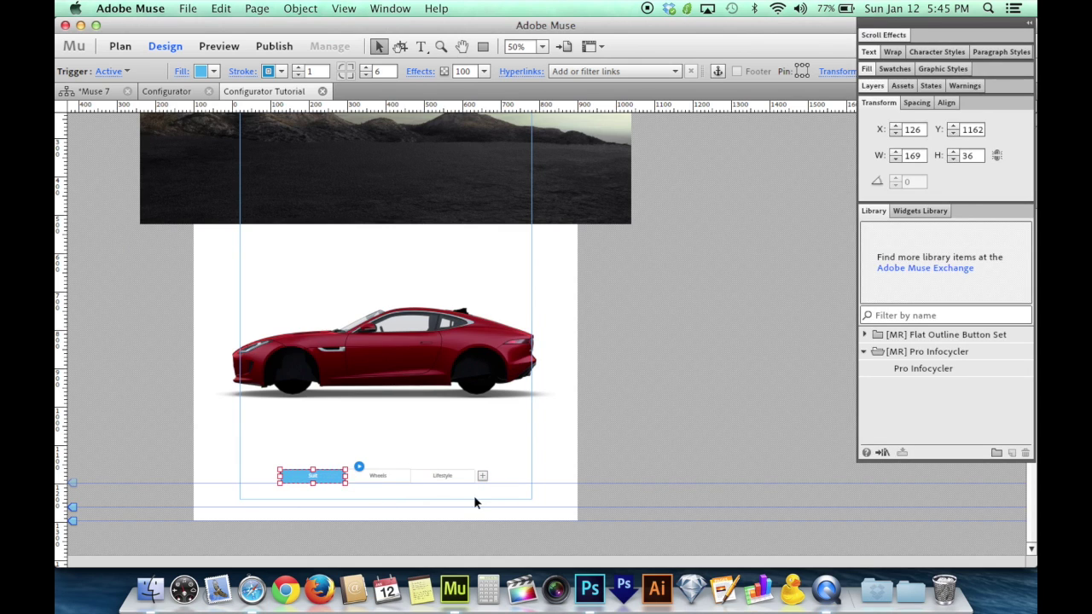
click(320, 480)
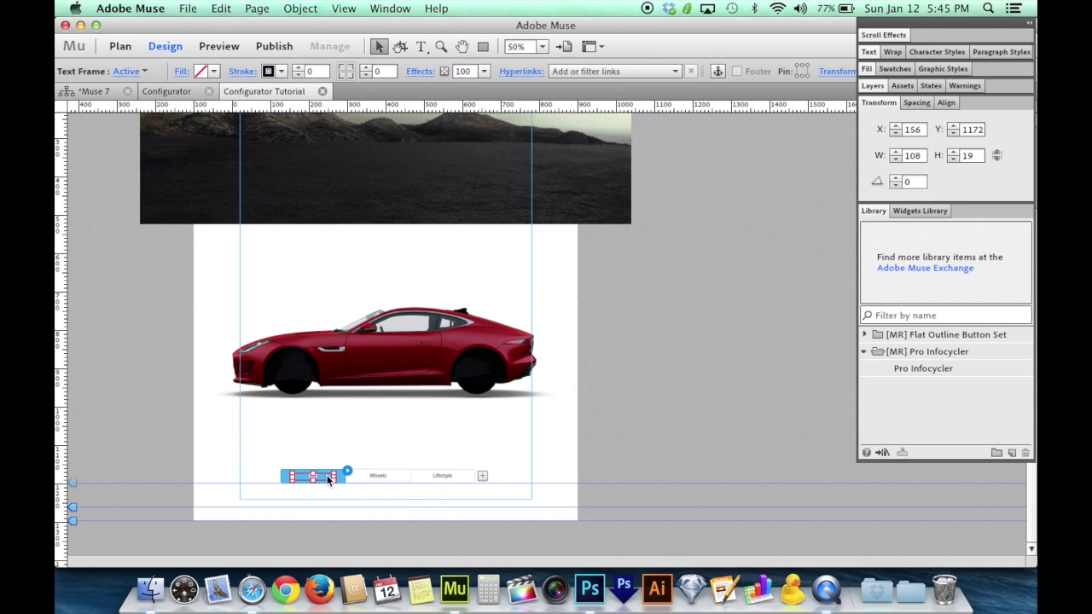
- Relabel the Suit, Wheels and Lifestyle trigger buttons as Red, Orange and Black
double_click(320, 475)
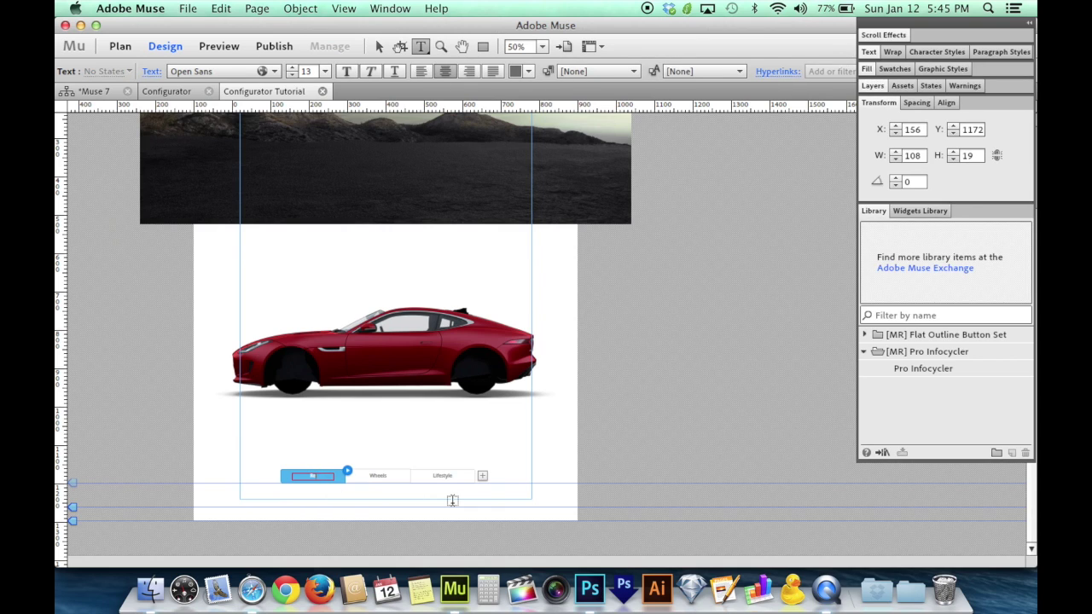
click(375, 478)
double_click(382, 476)
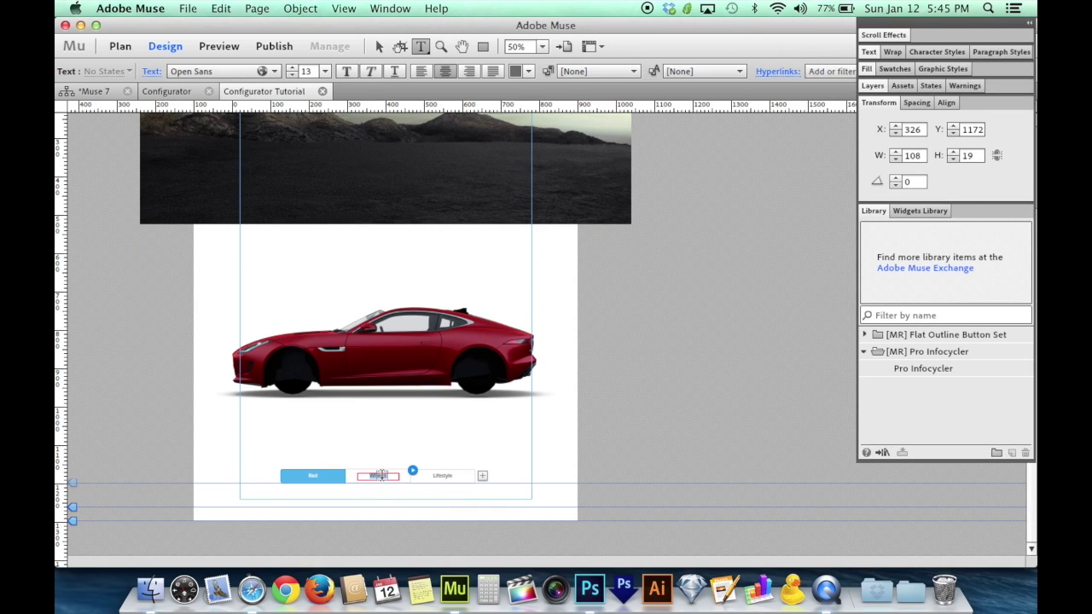
text(Orange)
click(442, 475)
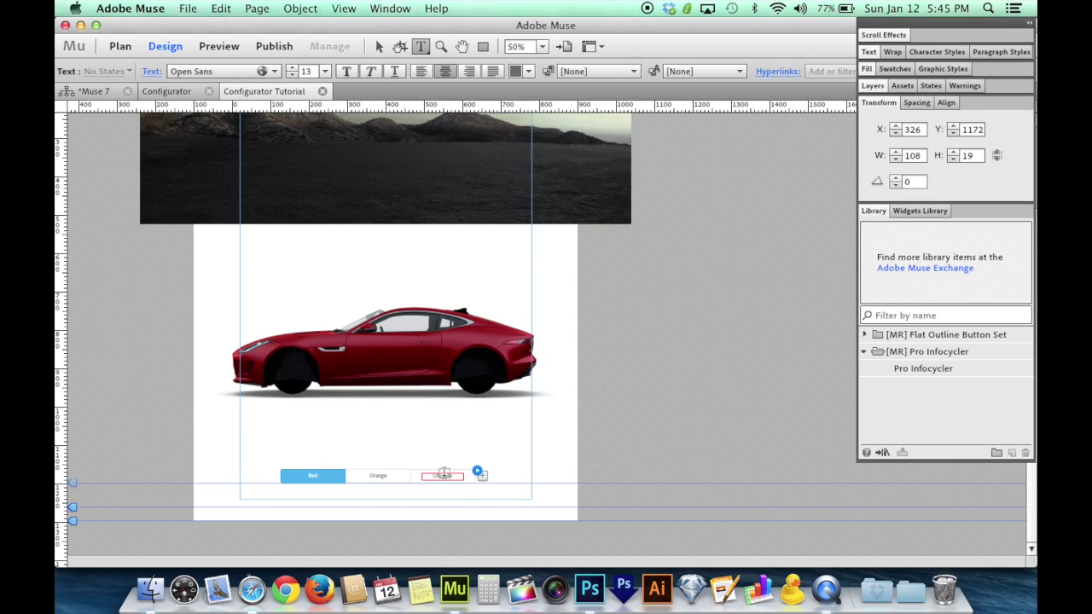
double_click(444, 476)
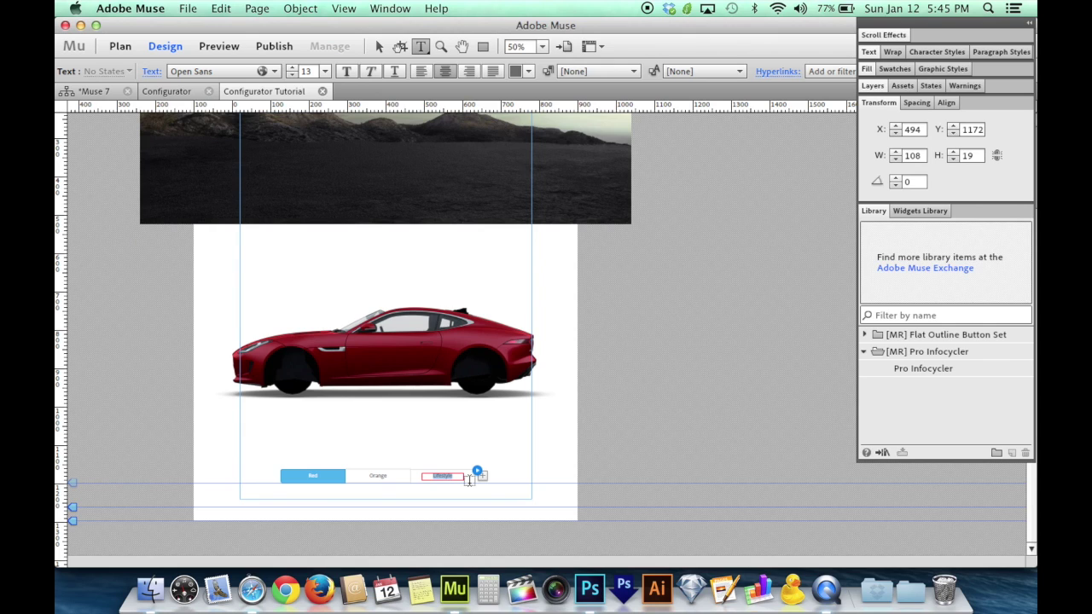
text(Black)
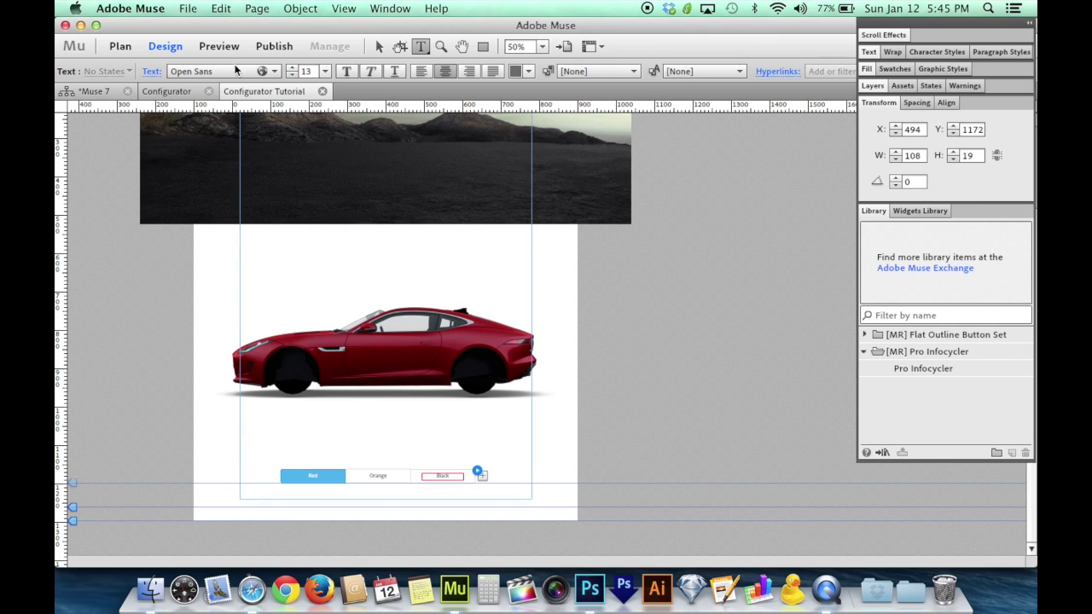
click(378, 47)
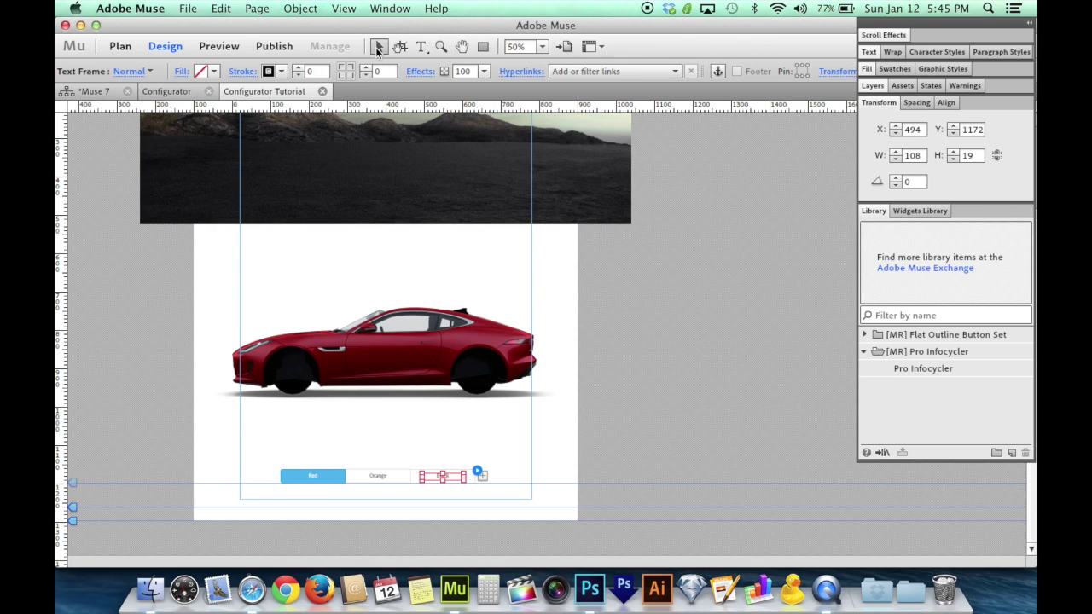
click(660, 401)
click(443, 350)
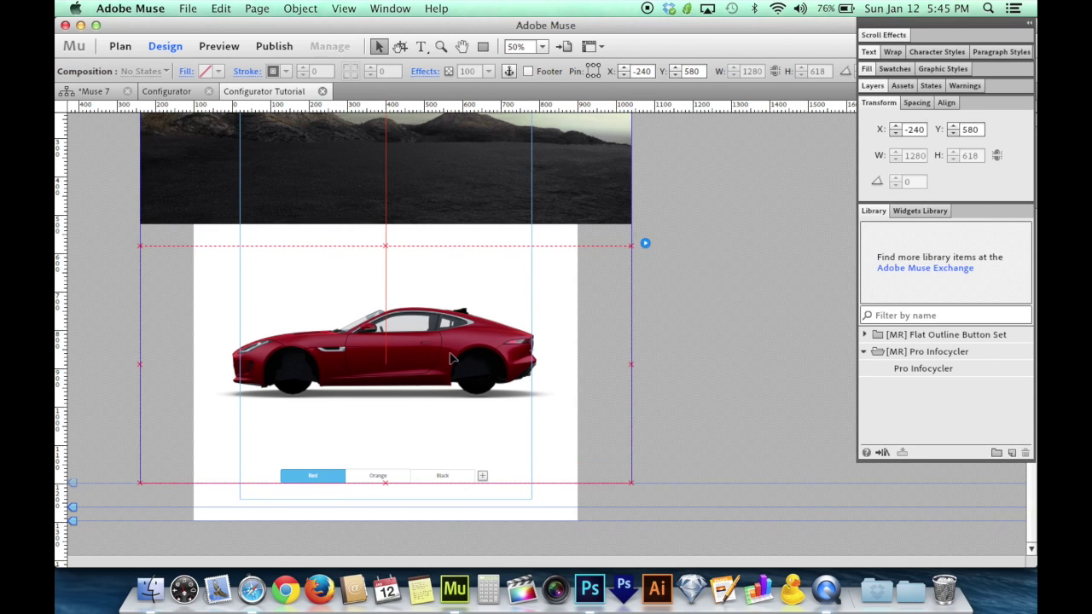
- Preview the page in Safari and confirm Red, Orange and Black swap the car colour
key(super+shift+e)
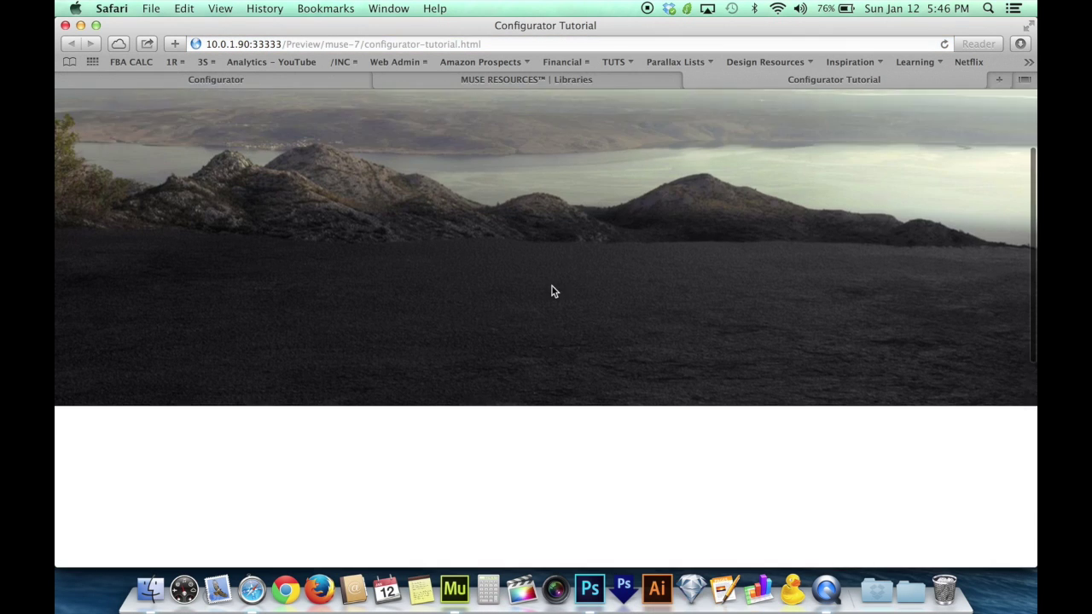
scroll(631, 263, down, 10)
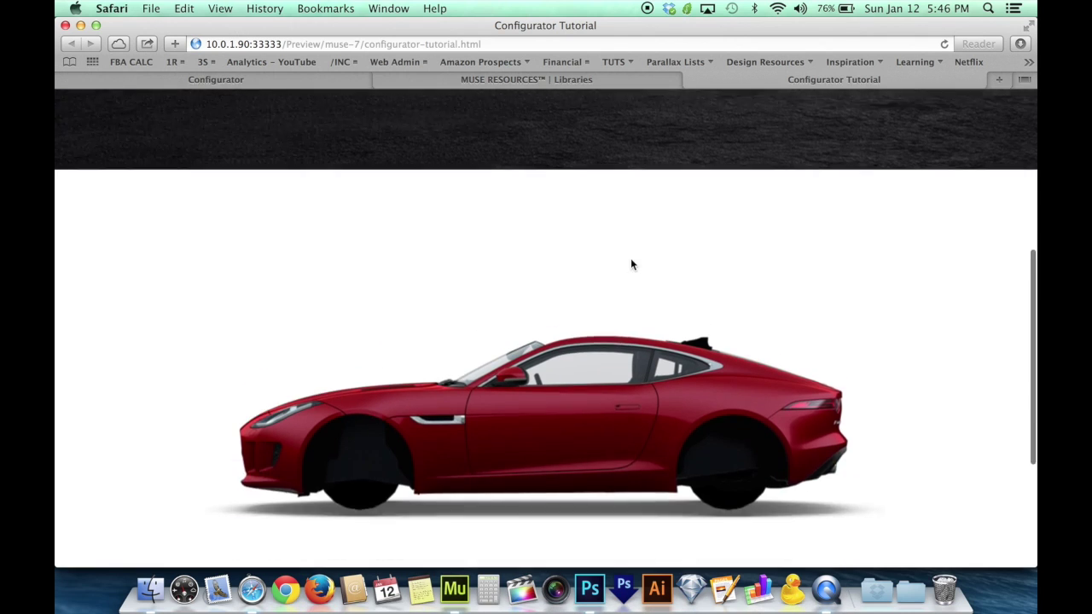
click(541, 480)
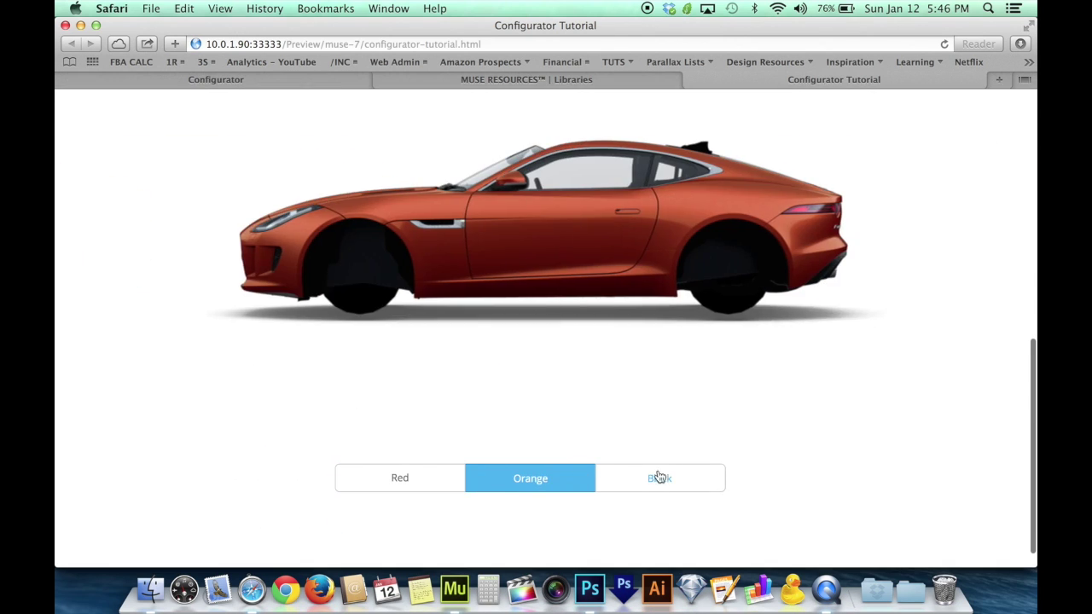
click(655, 478)
click(558, 482)
click(384, 483)
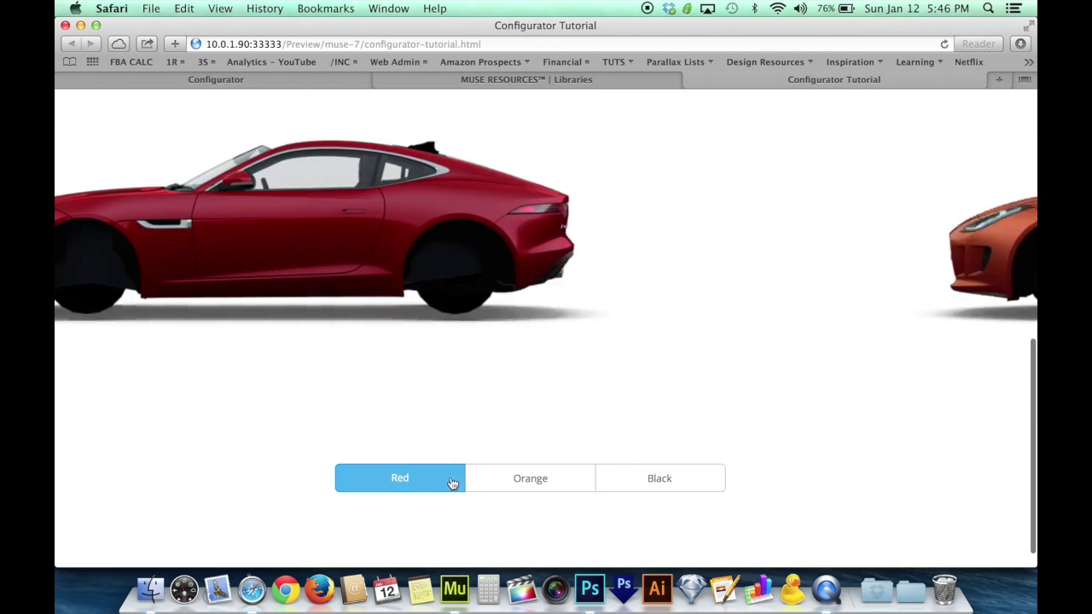
click(558, 488)
click(707, 477)
click(427, 480)
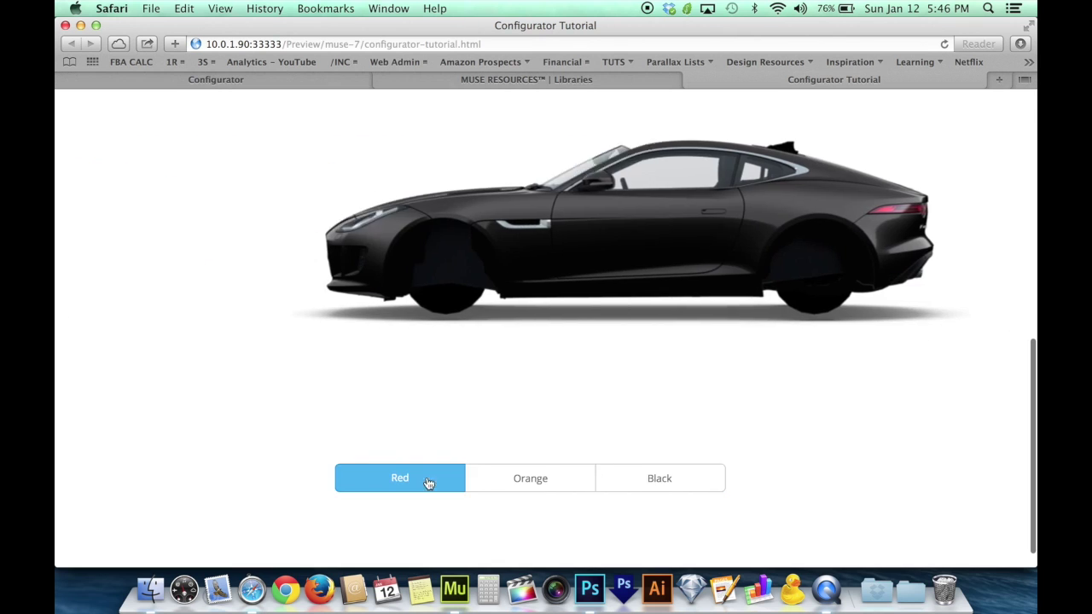
click(517, 480)
- Return to the Muse document through Mission Control
key(super+shift+bracketleft)
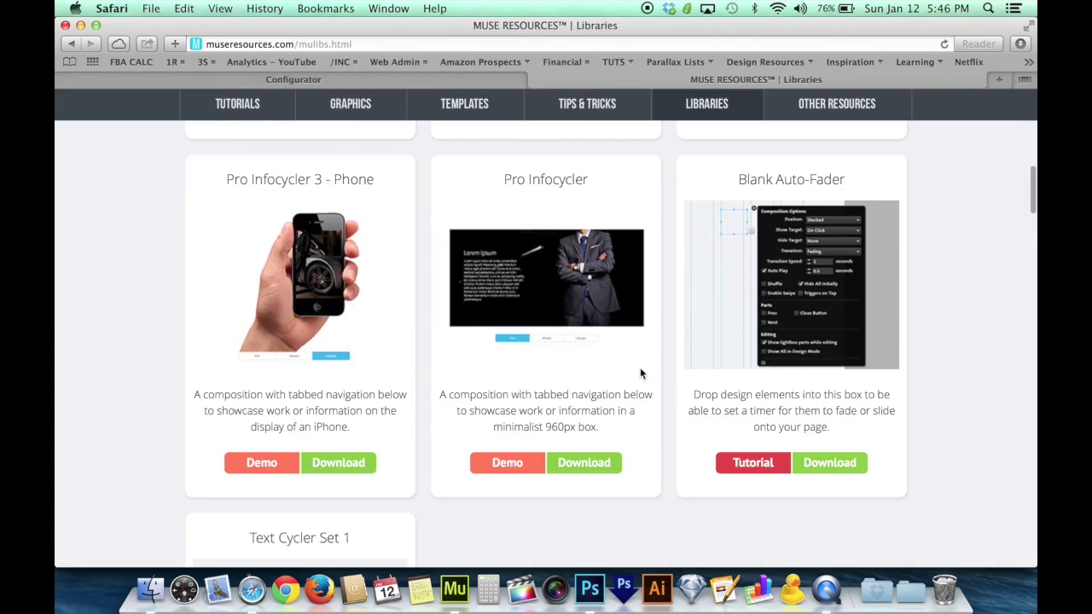
key(ctrl+Up)
click(433, 248)
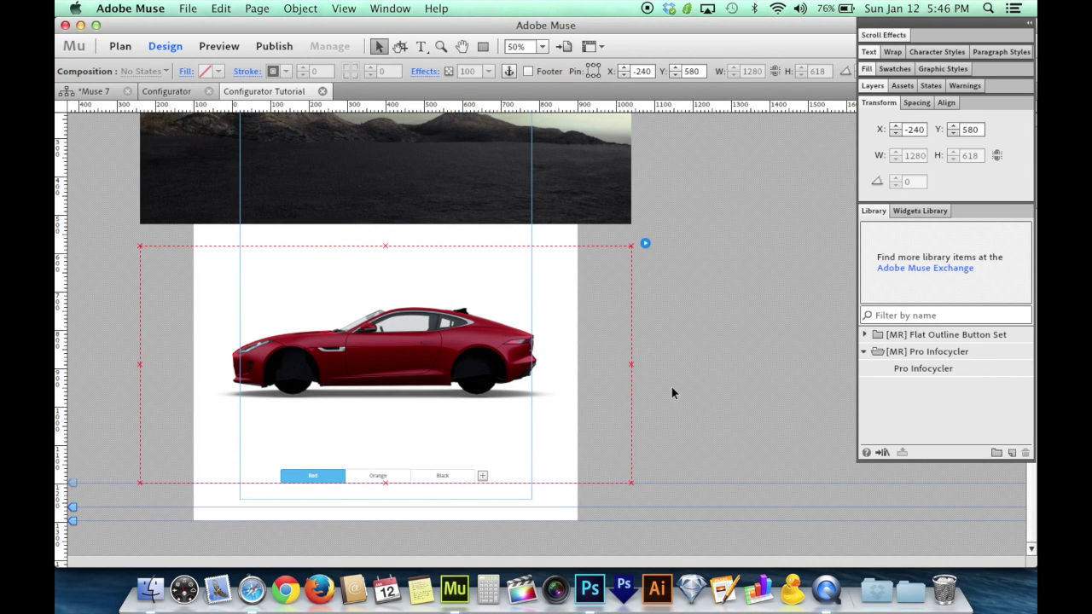
- Set the colour slideshow's transition to Fading in Composition Options
click(646, 245)
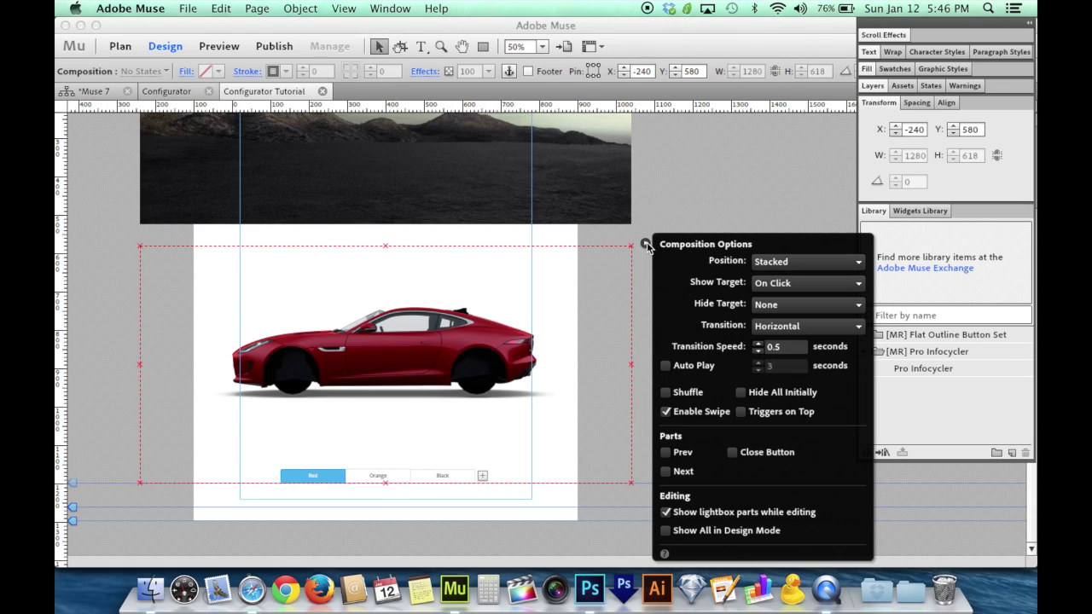
click(814, 331)
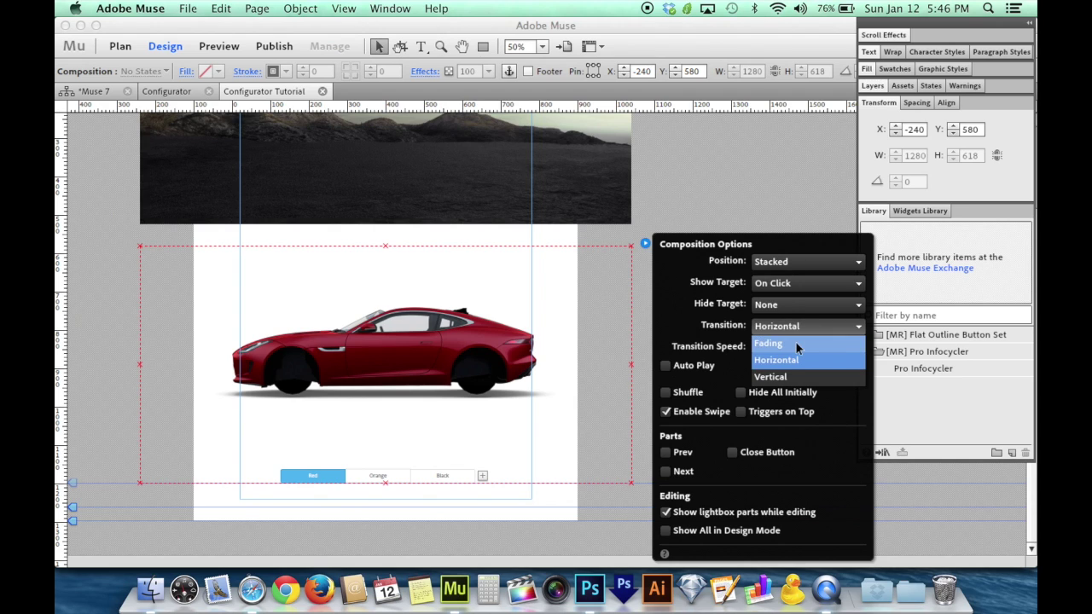
click(795, 342)
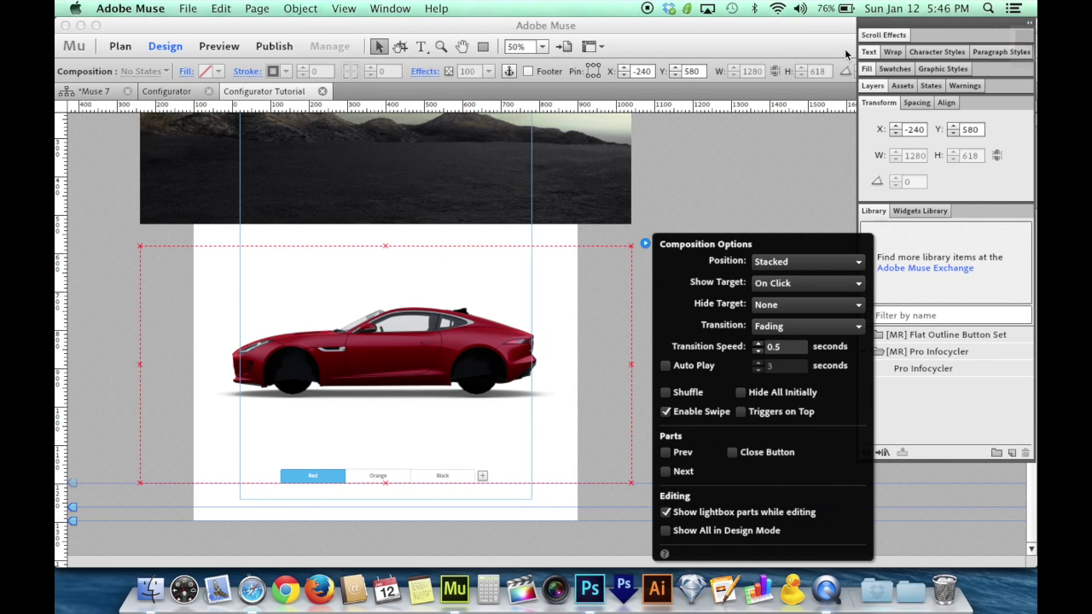
- Turn on Do Not Disturb, then close the Composition Options
click(1013, 8)
scroll(1011, 54, up, 2)
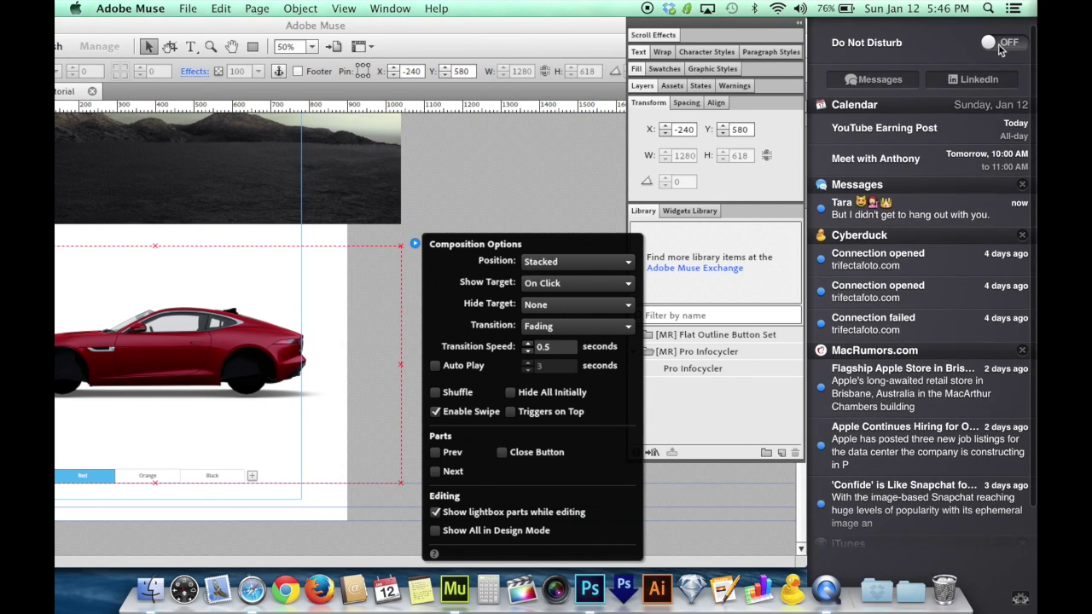
click(1007, 41)
click(1015, 8)
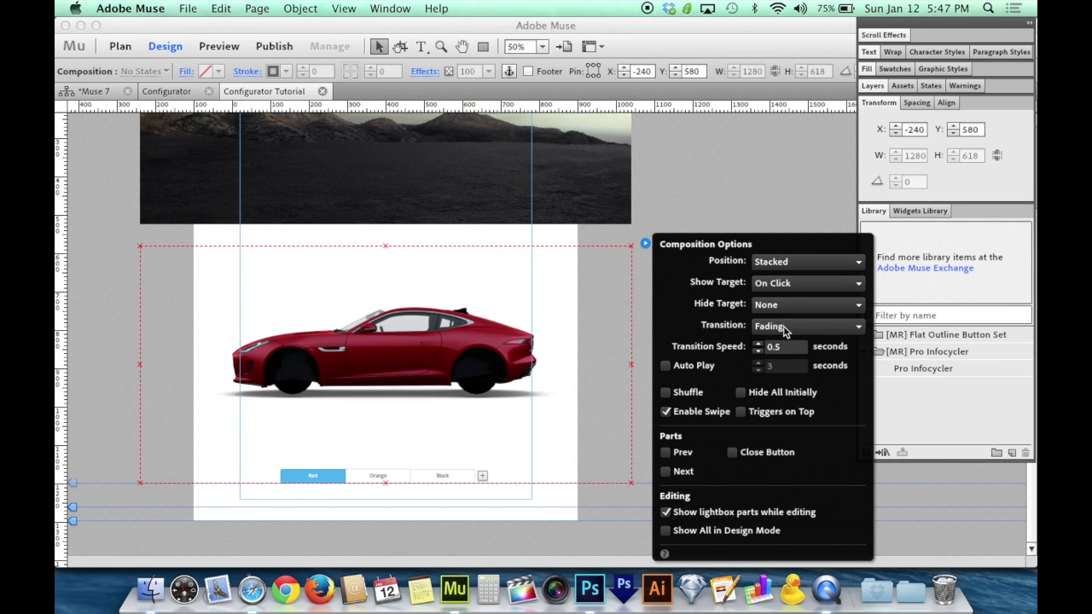
click(679, 178)
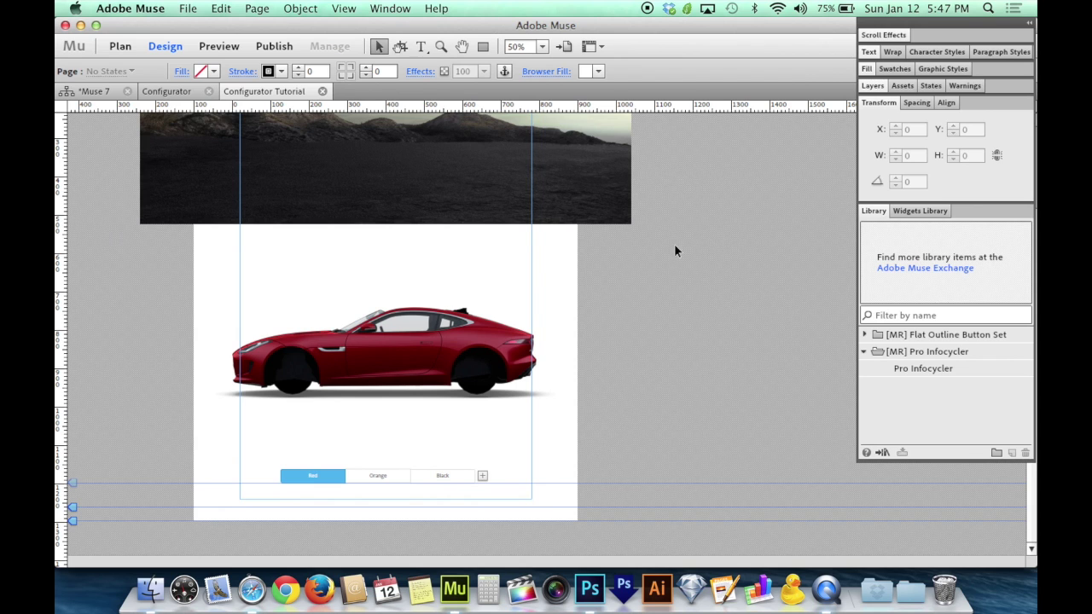
- Drag the car slideshow up onto the landscape header image
drag(510, 362, 476, 264)
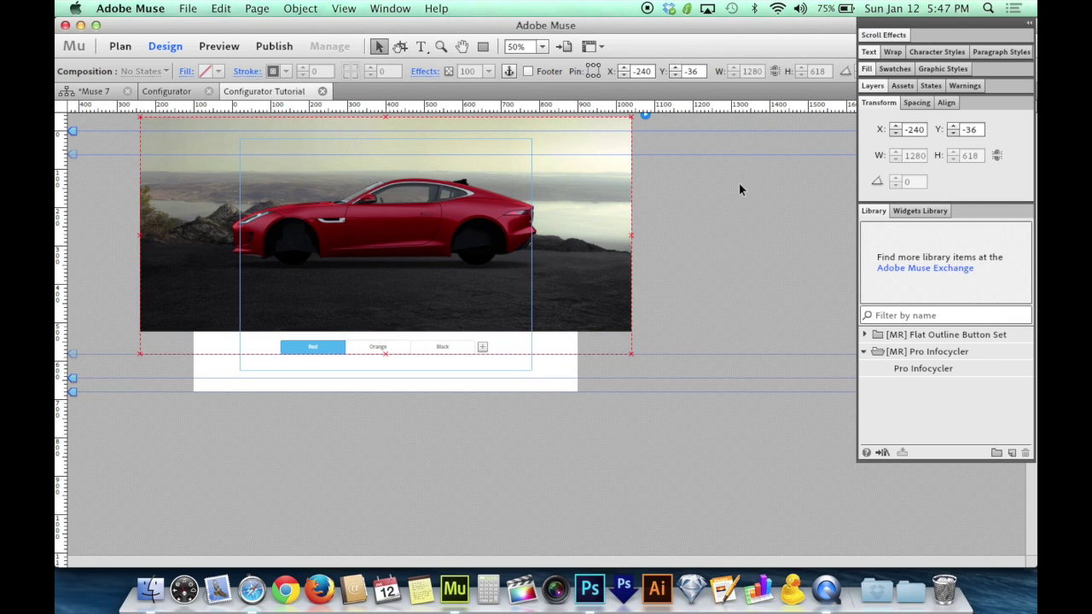
- Option-drag a duplicate of the car slideshow to just below the original
click(800, 194)
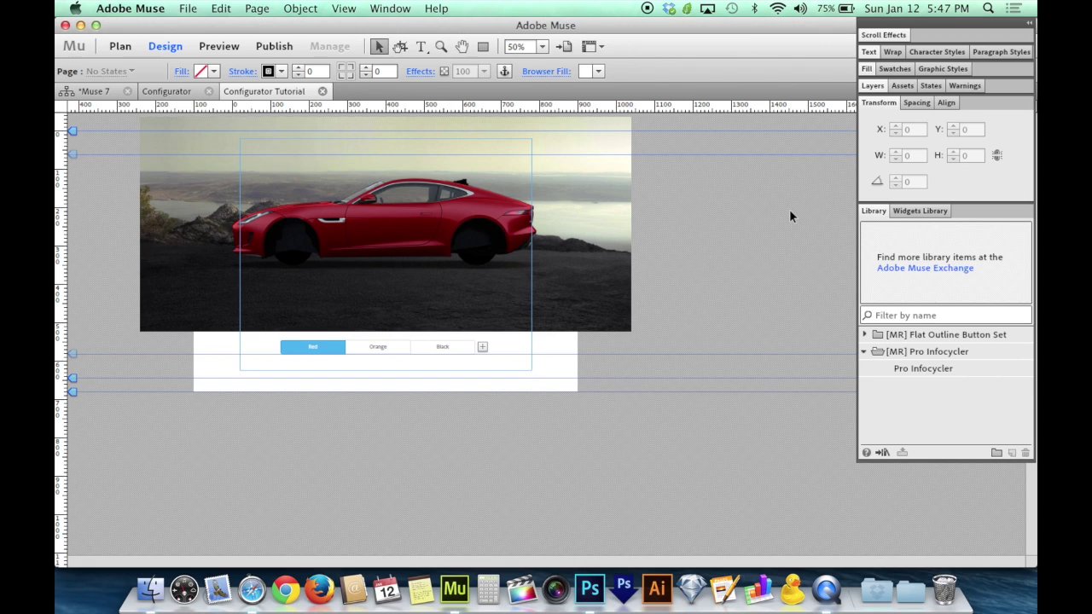
click(413, 194)
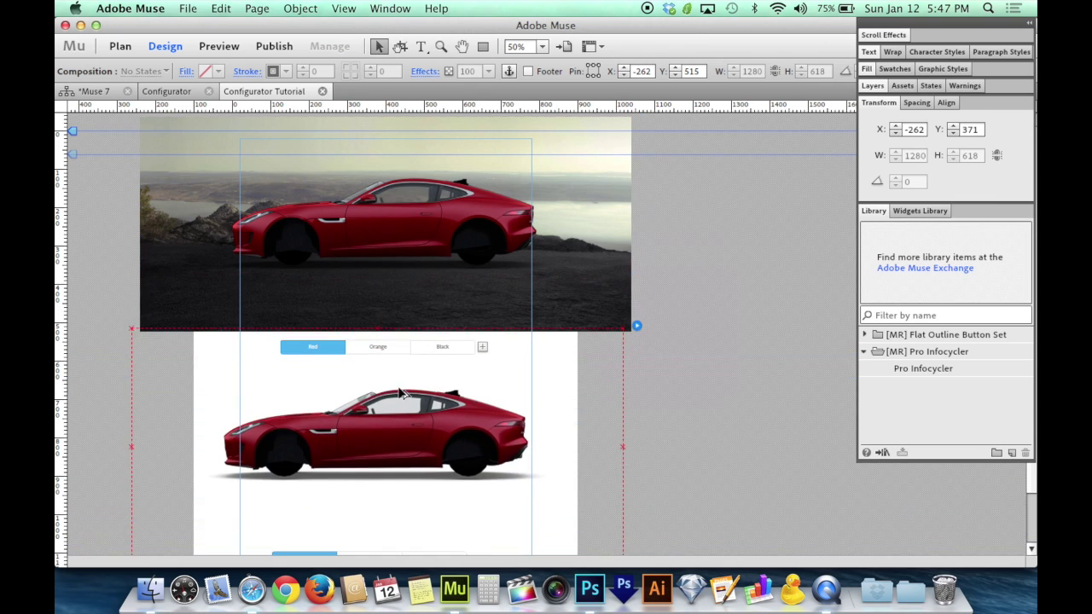
drag(401, 392, 407, 444)
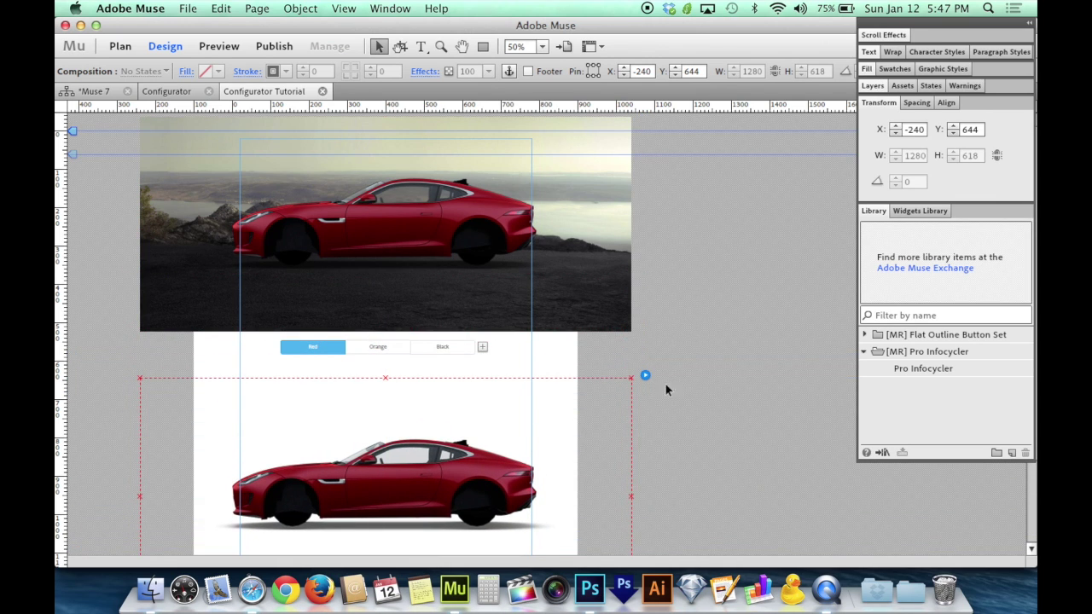
click(710, 390)
scroll(710, 391, down, 3)
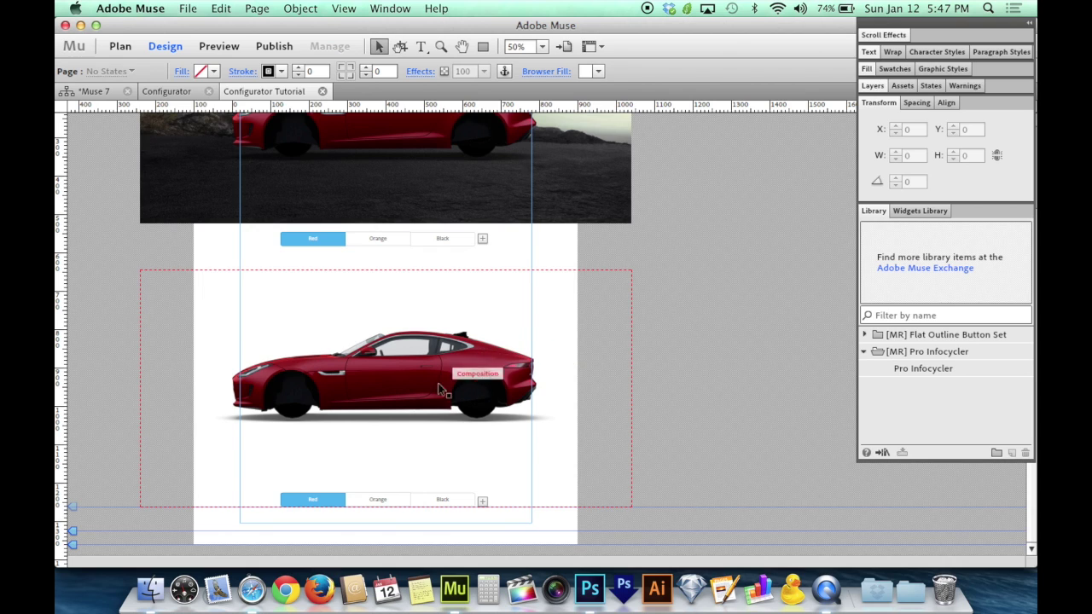
- Fill the brake slideshow's current slide with the black brakes image from the Configurator folder
click(399, 385)
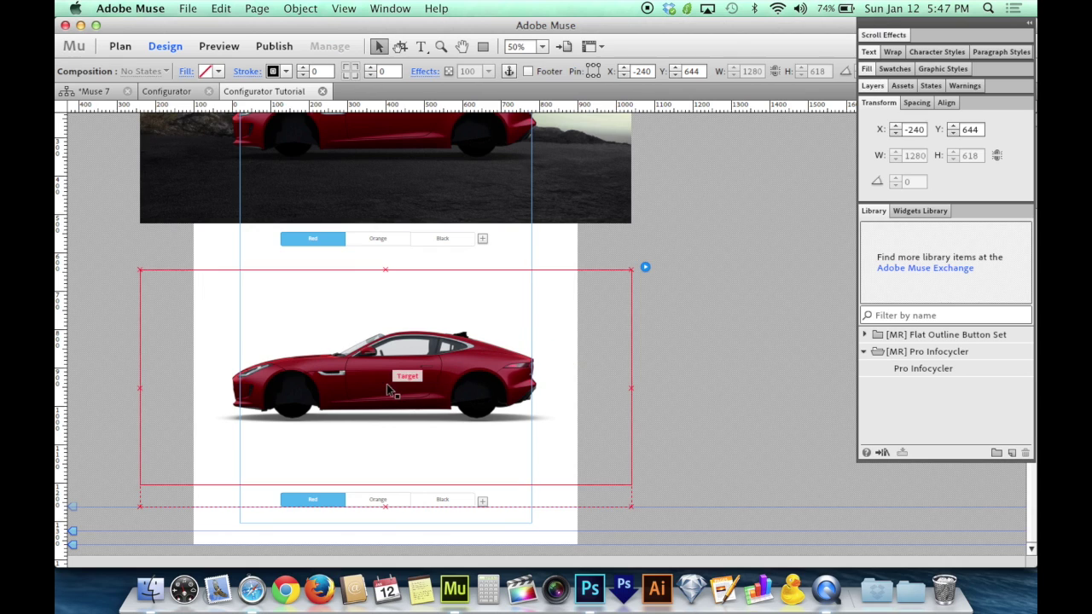
click(405, 373)
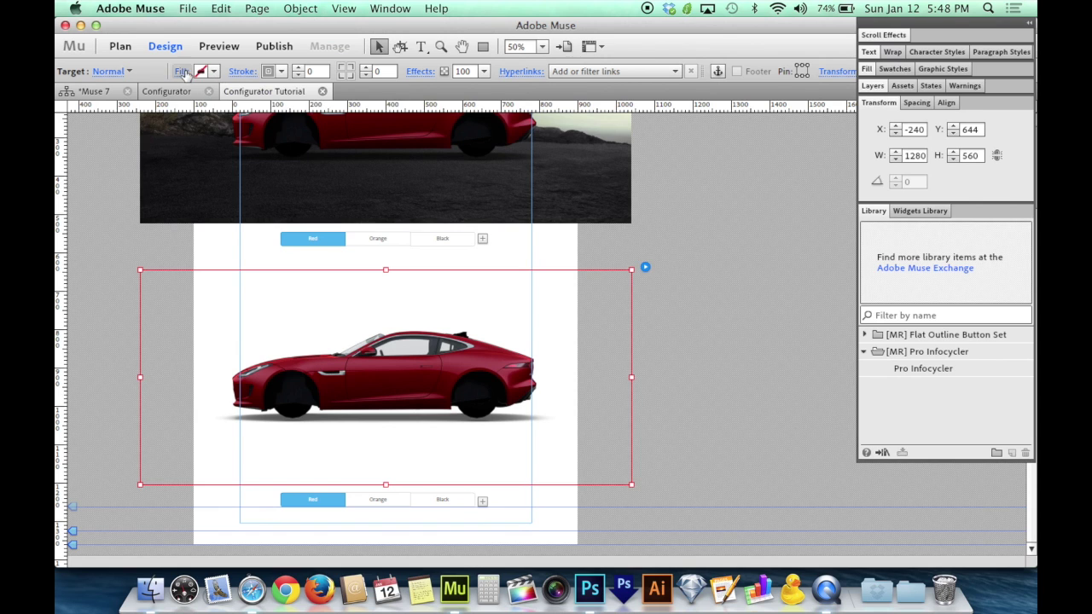
click(216, 73)
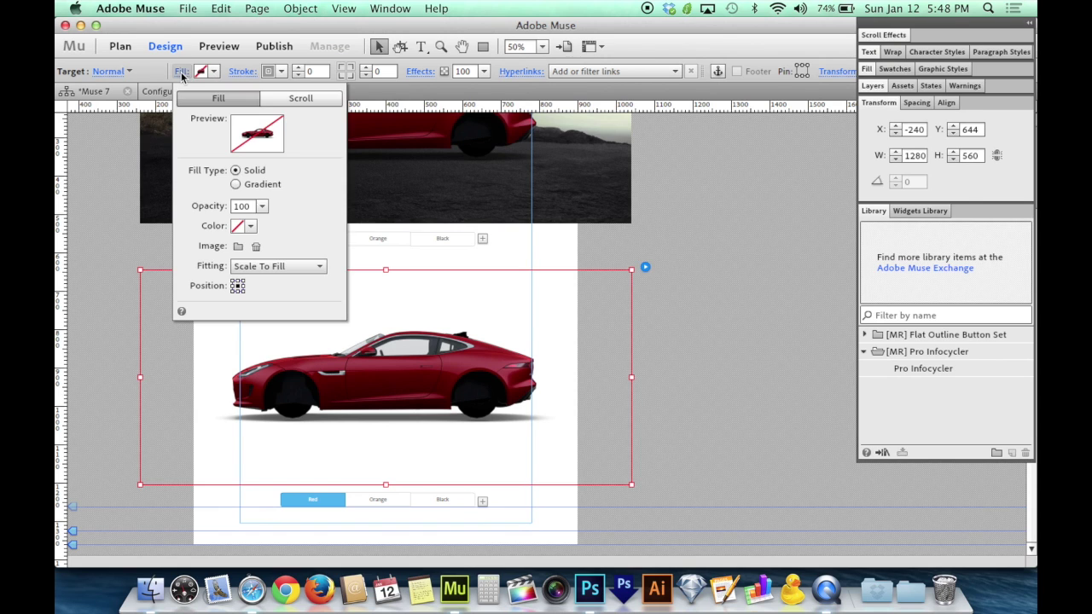
click(238, 246)
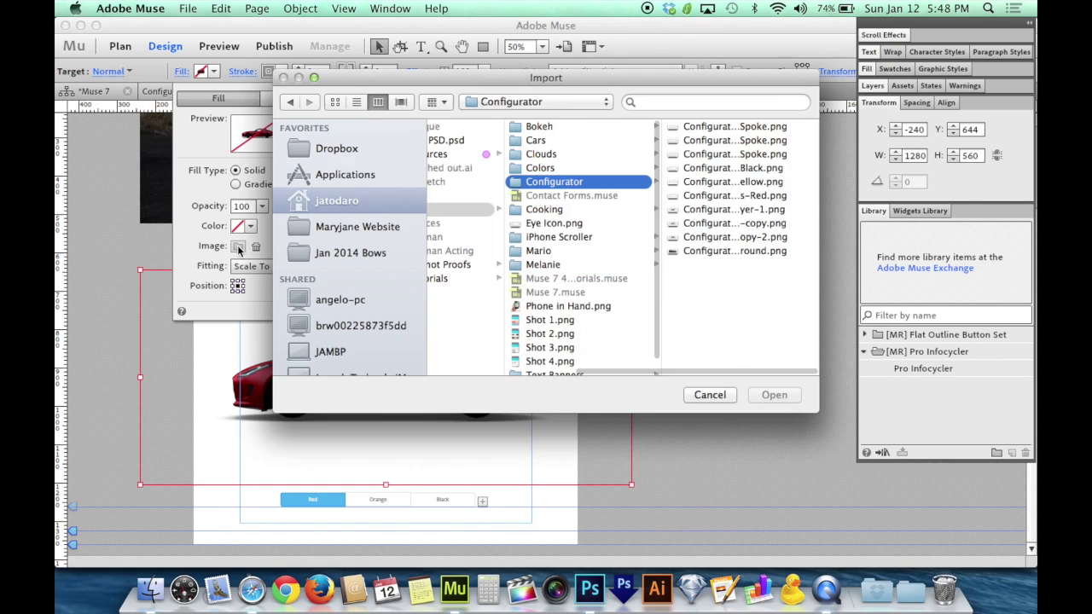
click(719, 182)
key(Up)
key(Up)
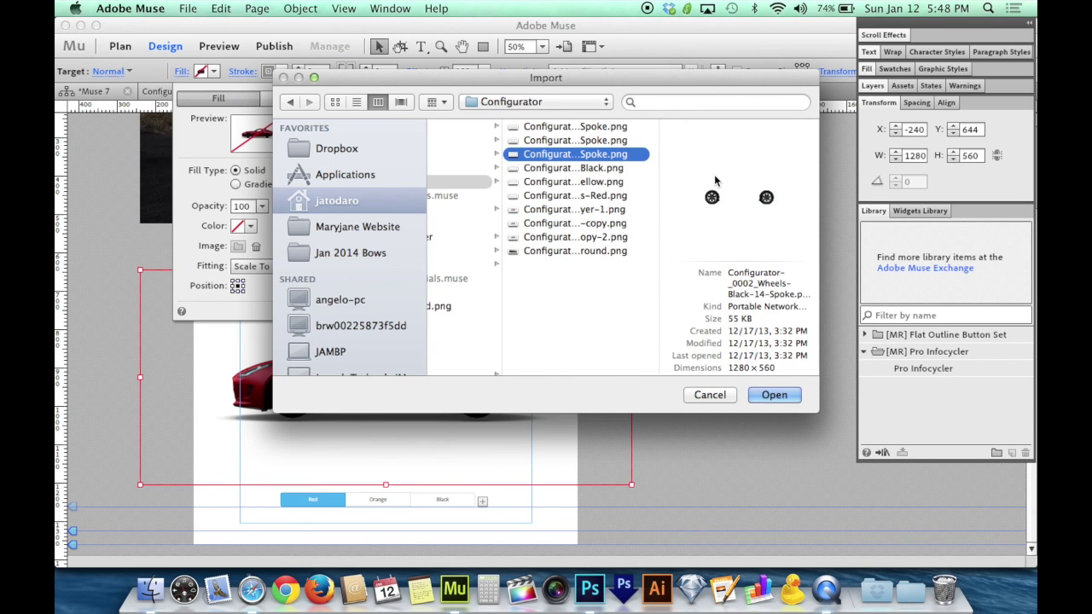
key(Down)
key(Down)
key(Up)
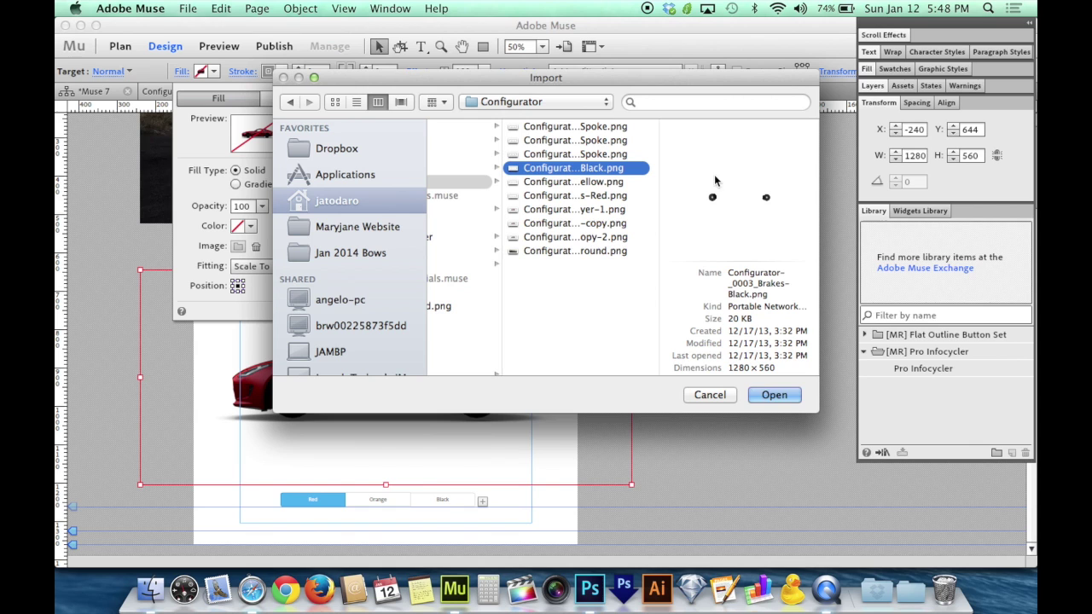
click(773, 395)
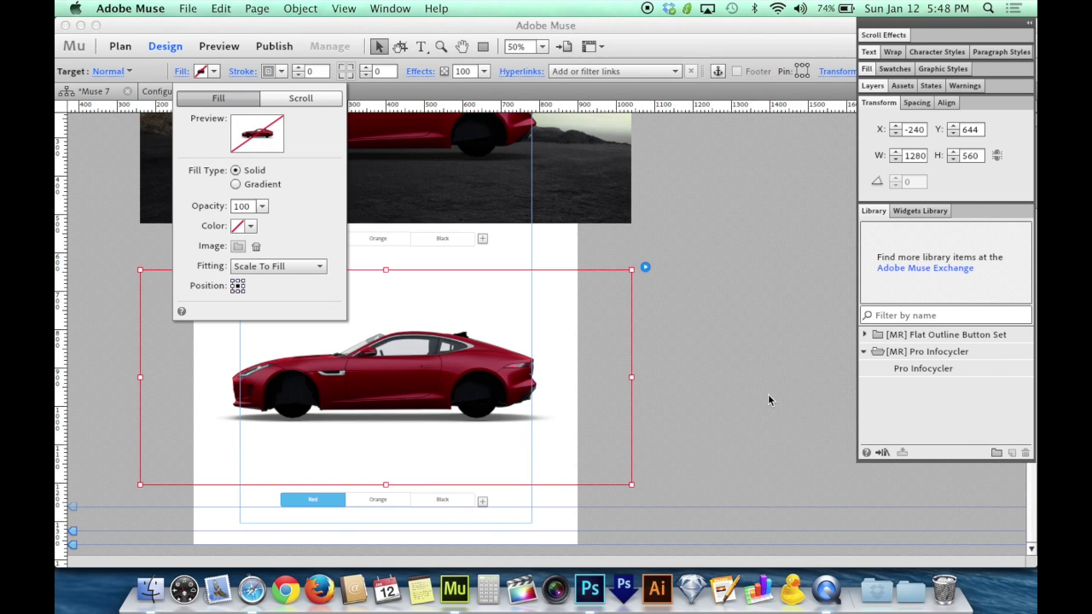
- Fill the Orange slide's target with the Brakes Yellow image
key(Tab)
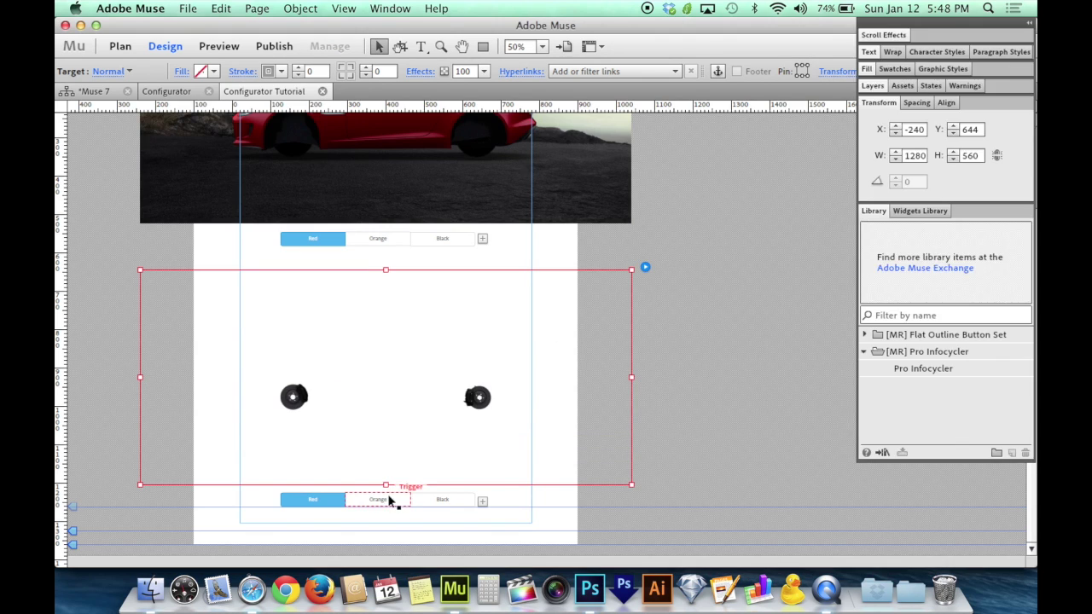
click(389, 501)
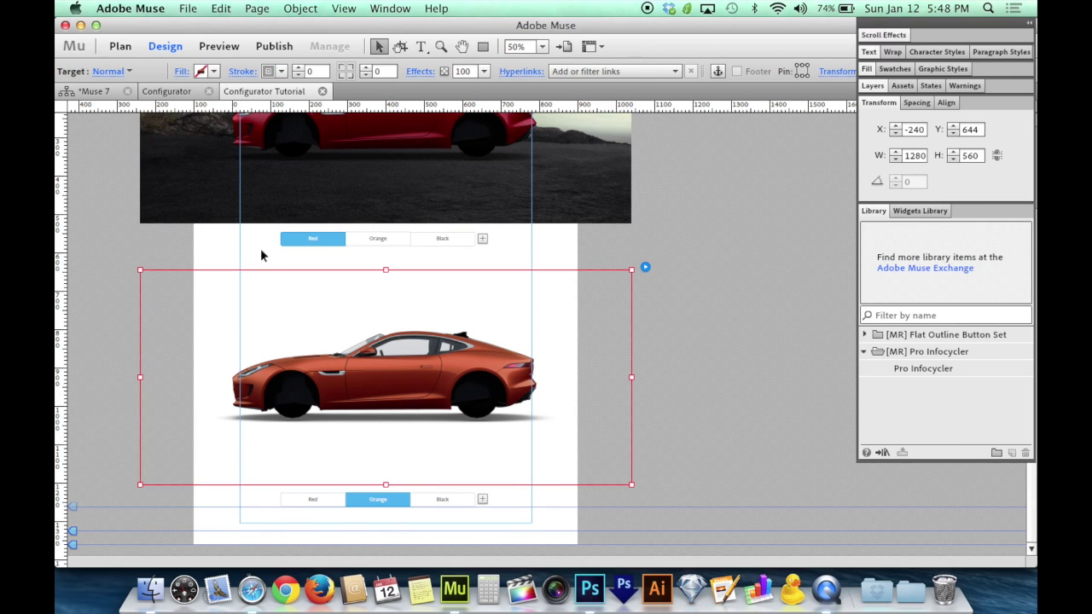
click(182, 72)
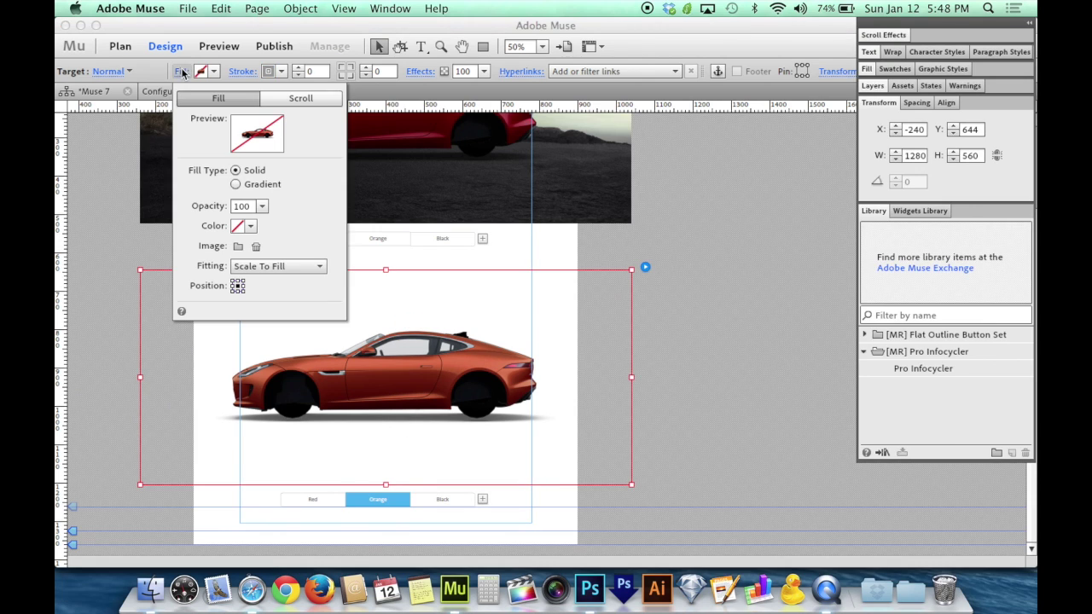
click(238, 246)
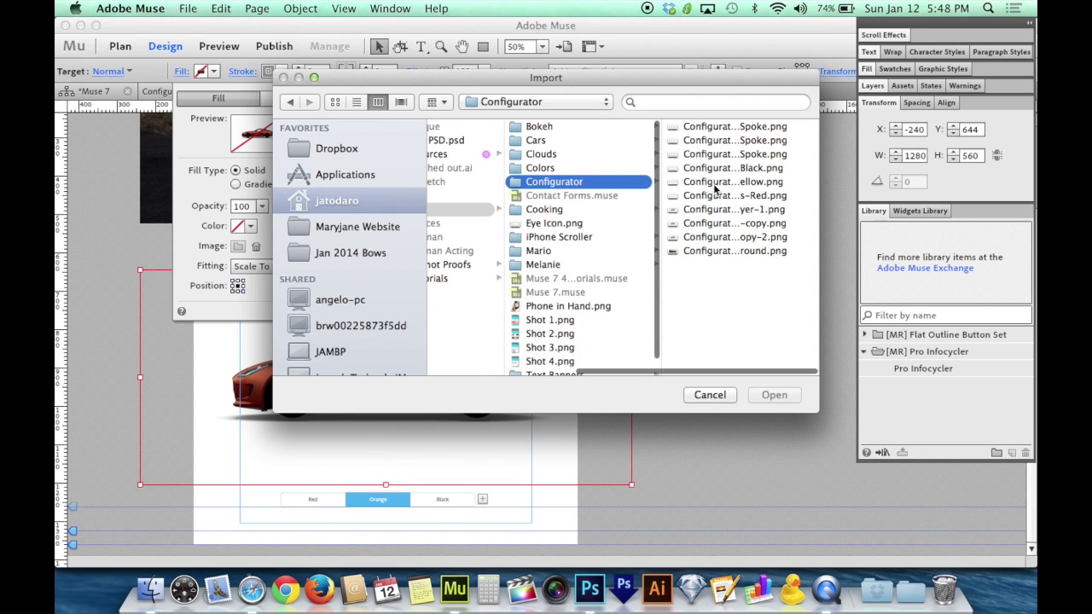
click(714, 182)
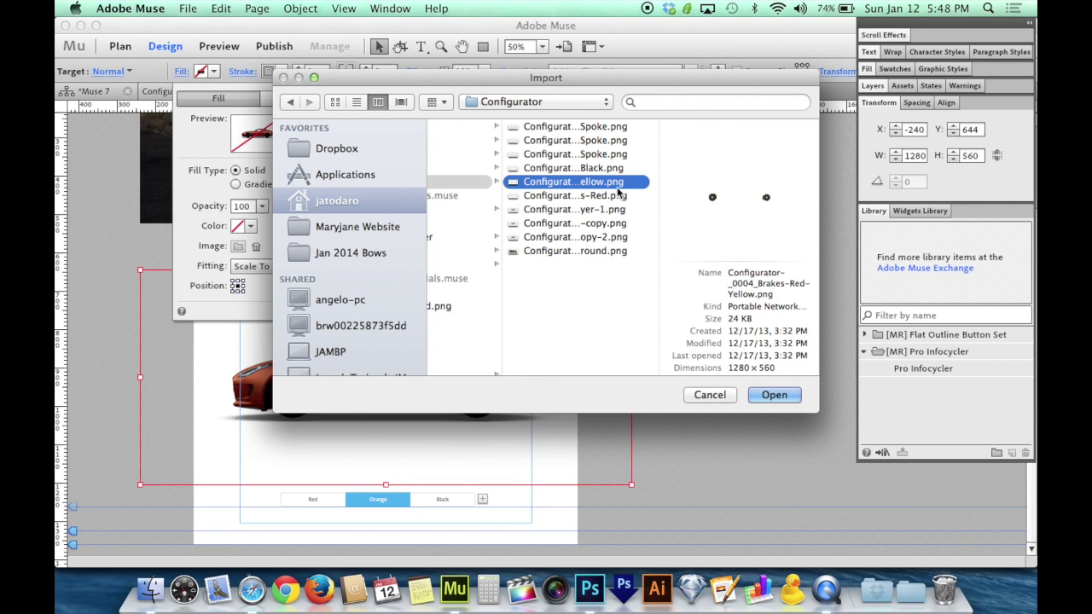
click(774, 395)
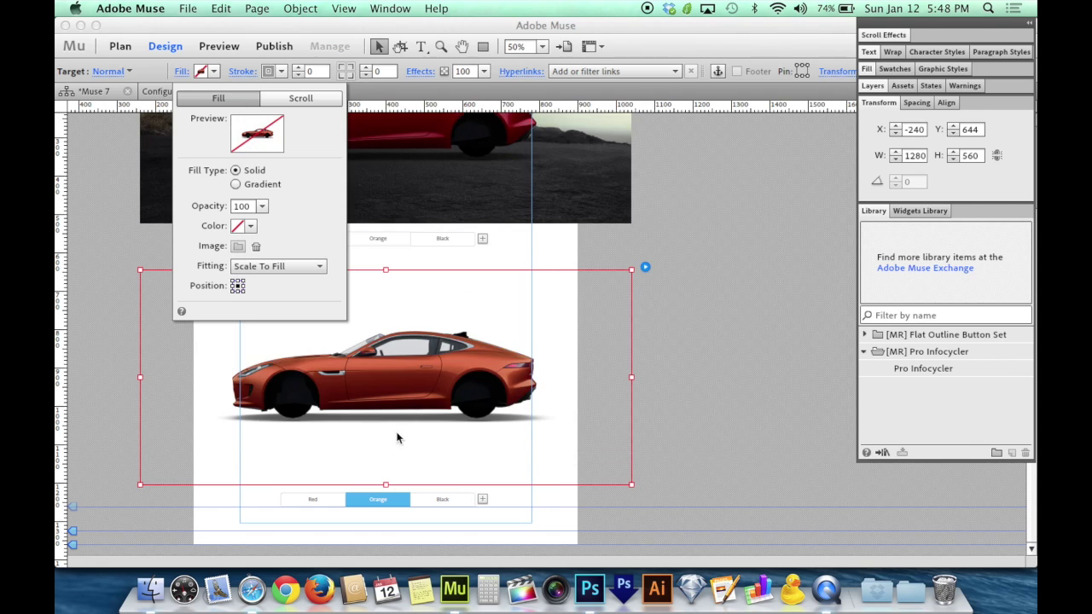
- Fill the Black state's target frame with the Brakes Red image
click(444, 497)
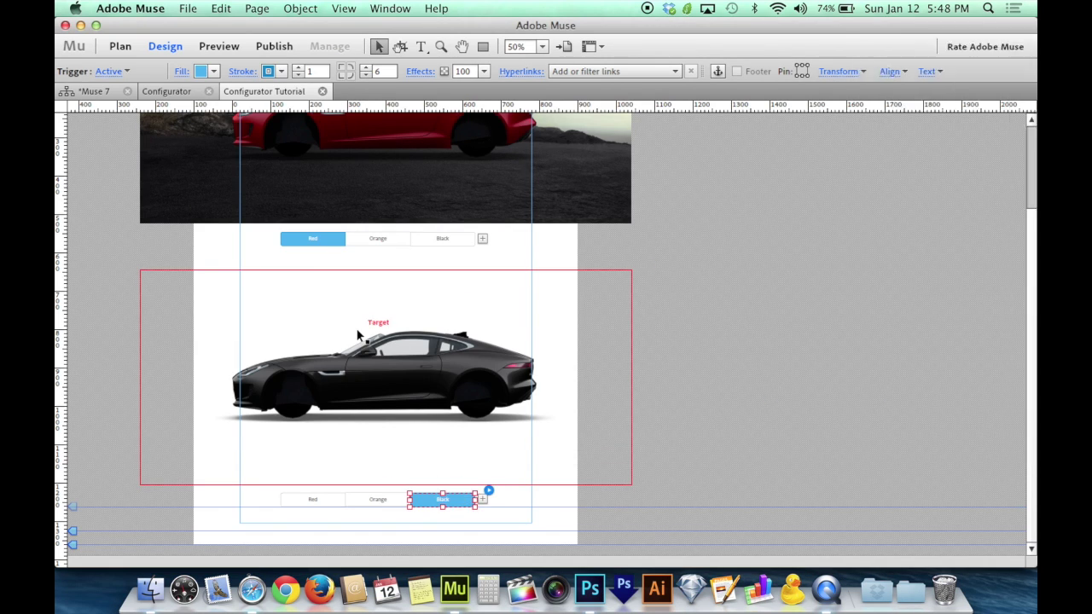
click(368, 362)
click(182, 72)
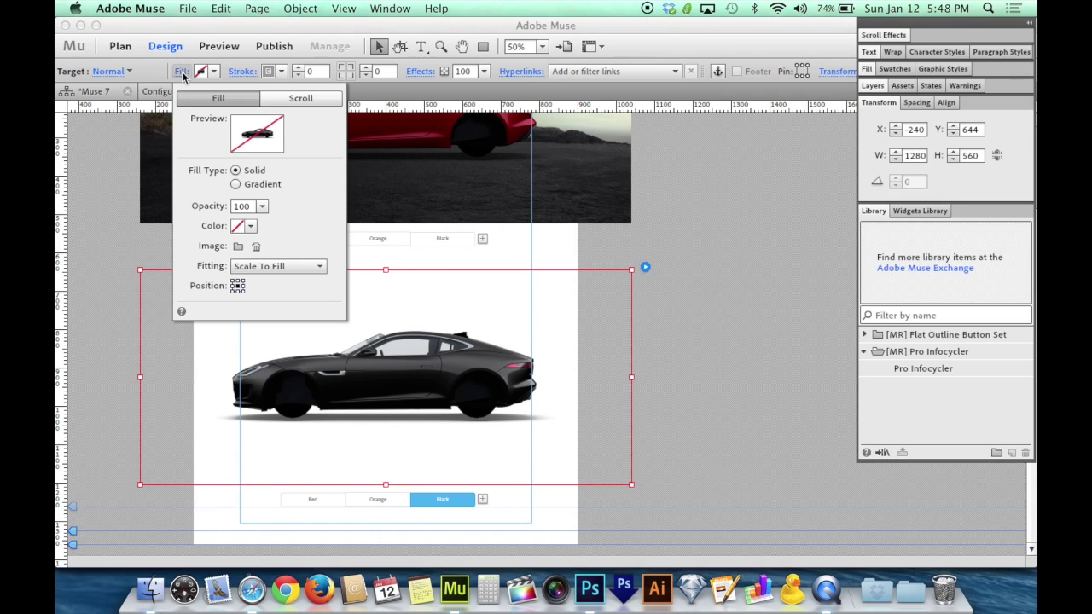
click(238, 246)
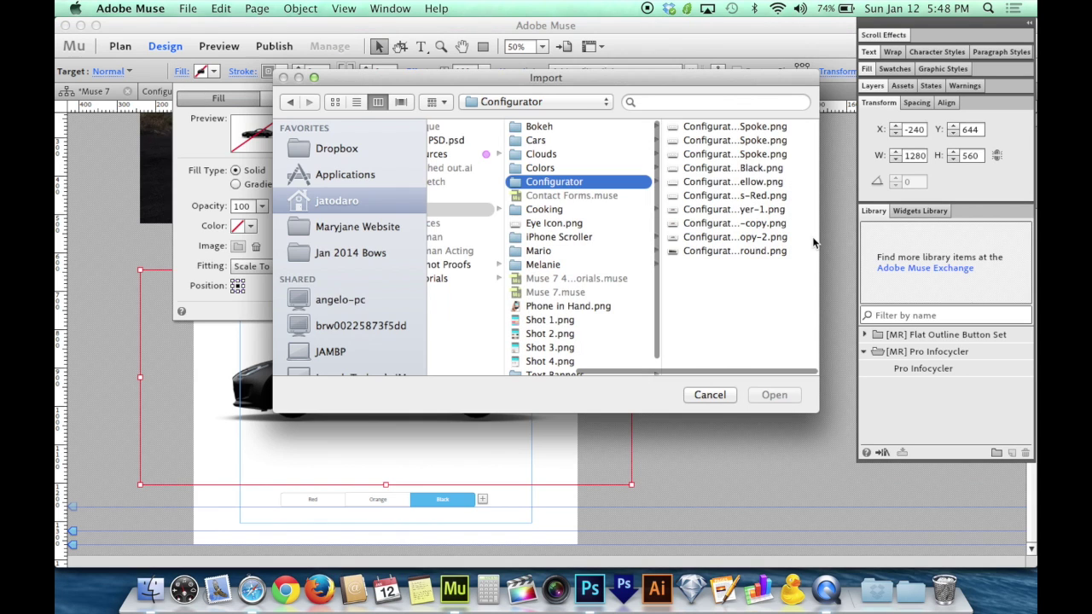
click(749, 196)
click(765, 394)
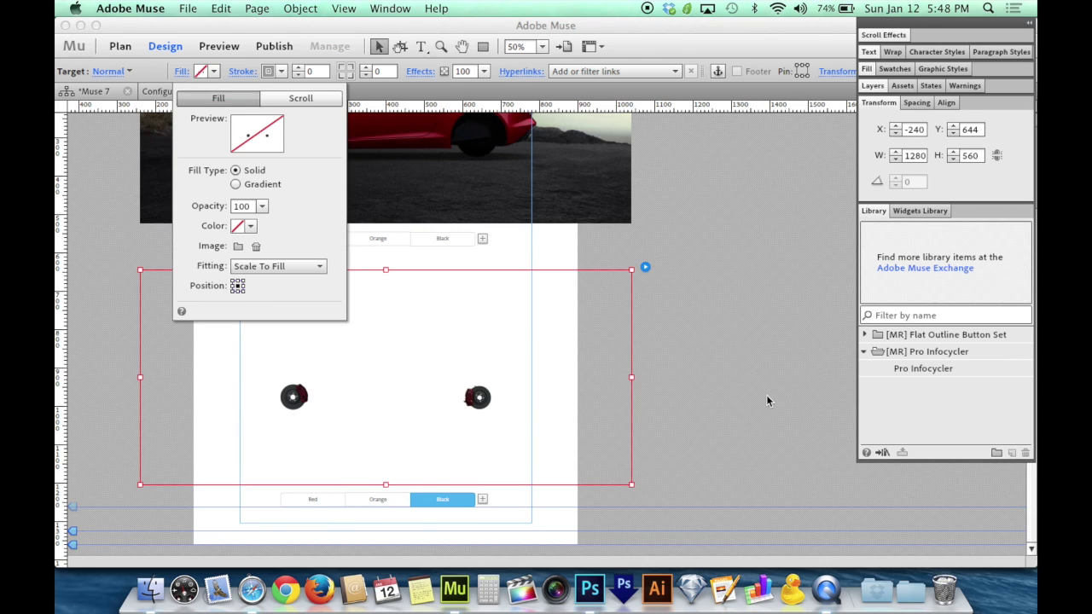
- Retype the first two brake trigger labels as Black and Yellow and select the third label's text
click(404, 502)
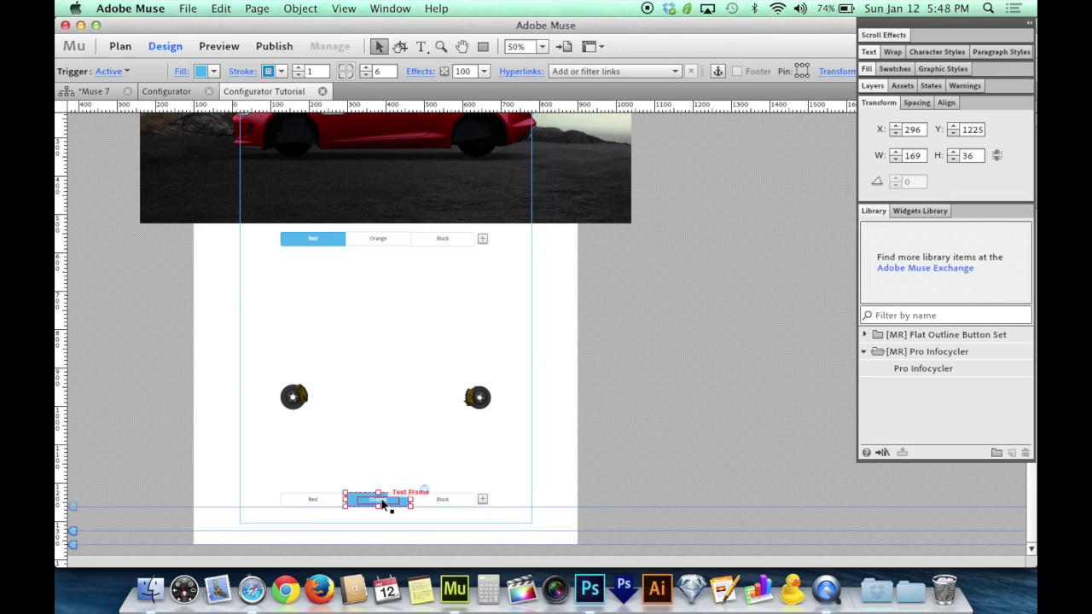
click(314, 501)
click(314, 502)
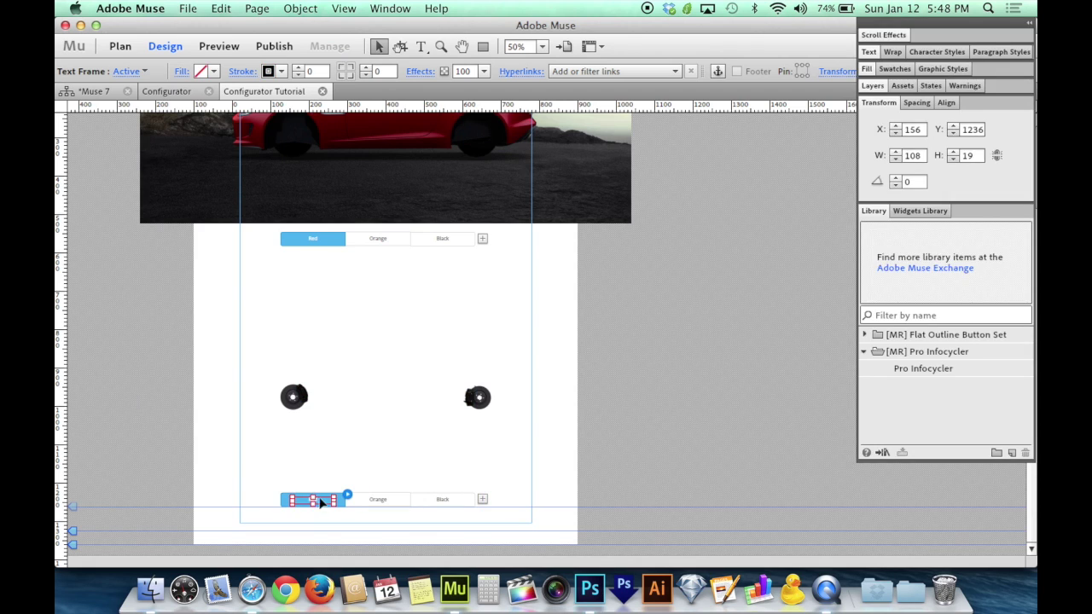
double_click(321, 498)
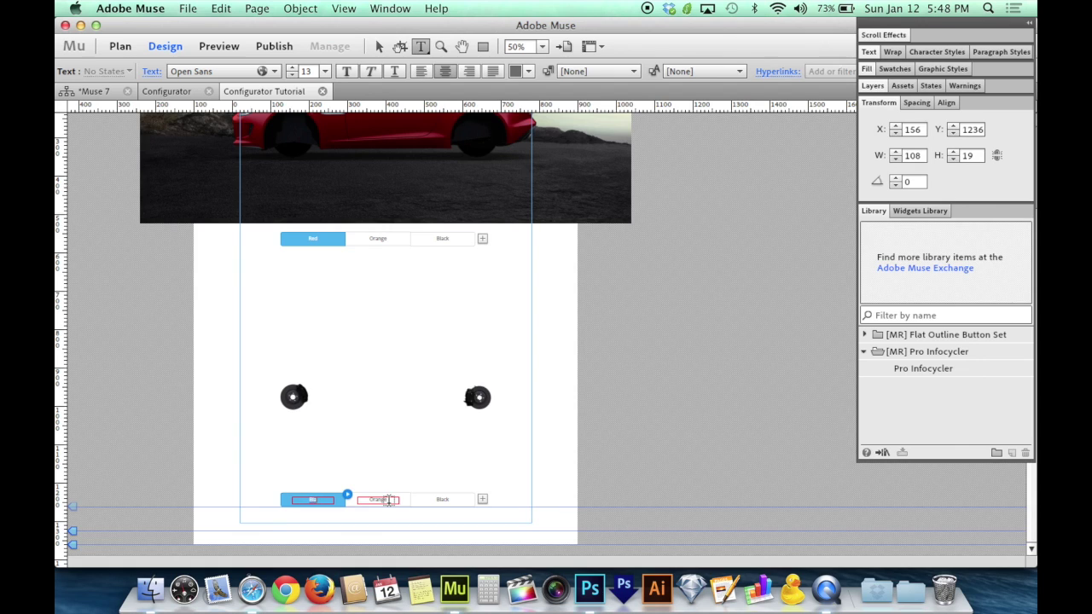
text(Black)
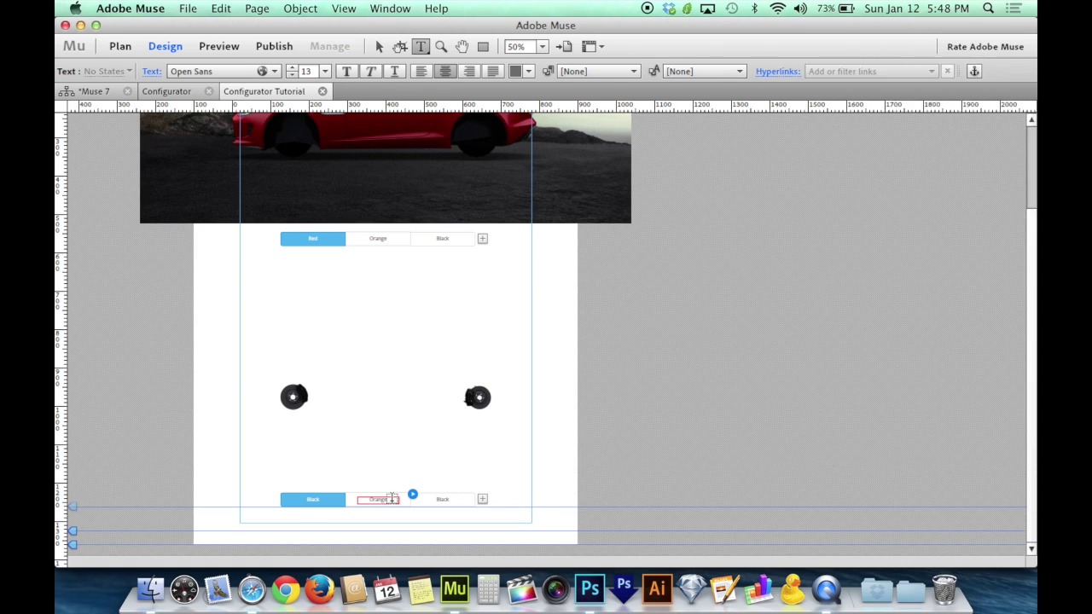
drag(394, 498, 357, 500)
text(Yellow)
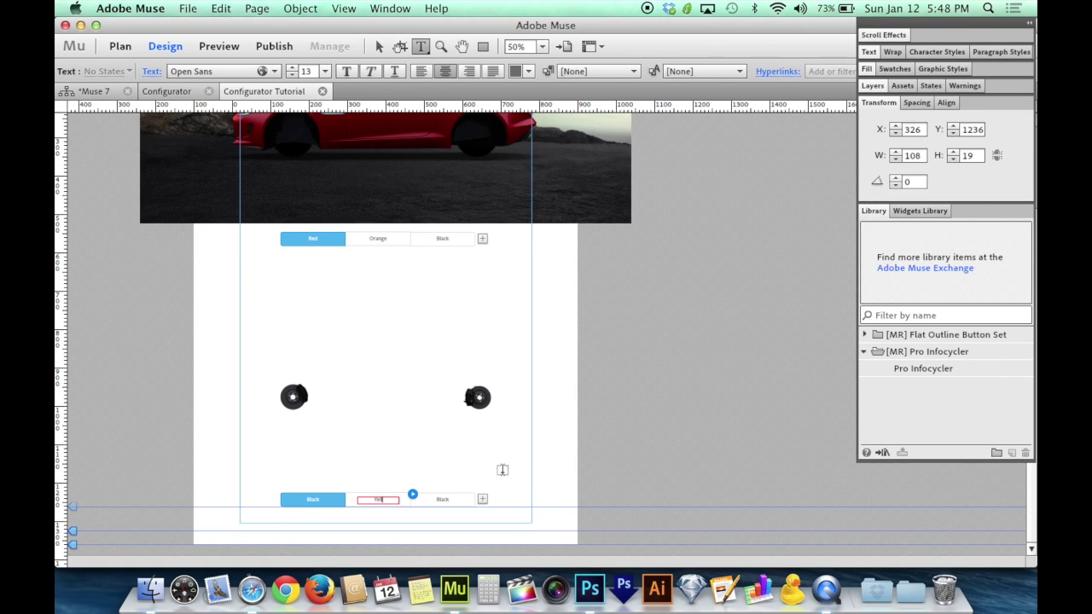
click(449, 505)
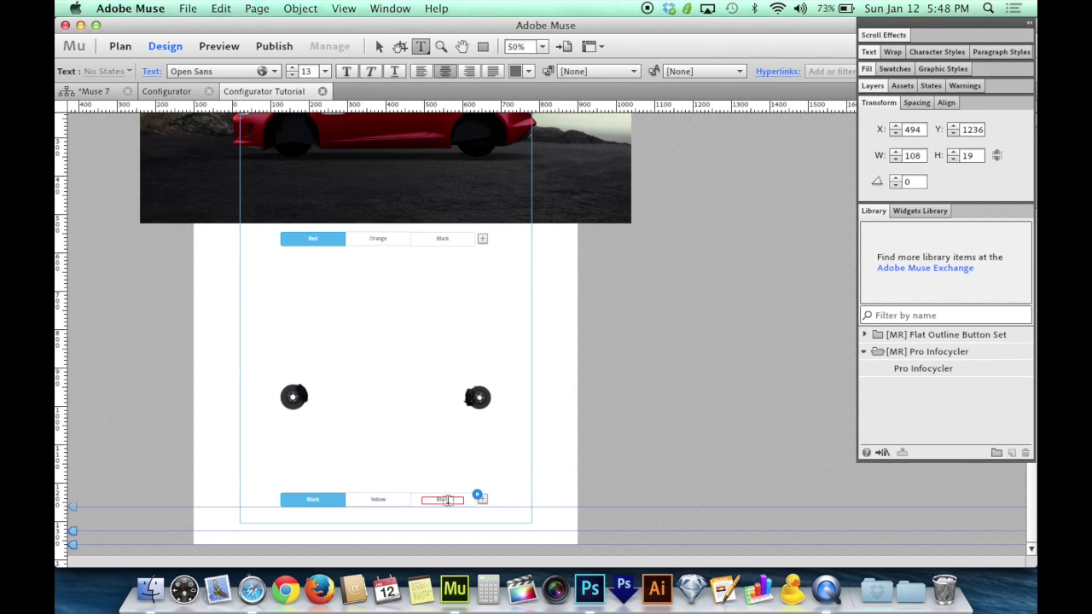
drag(461, 501, 436, 501)
click(378, 46)
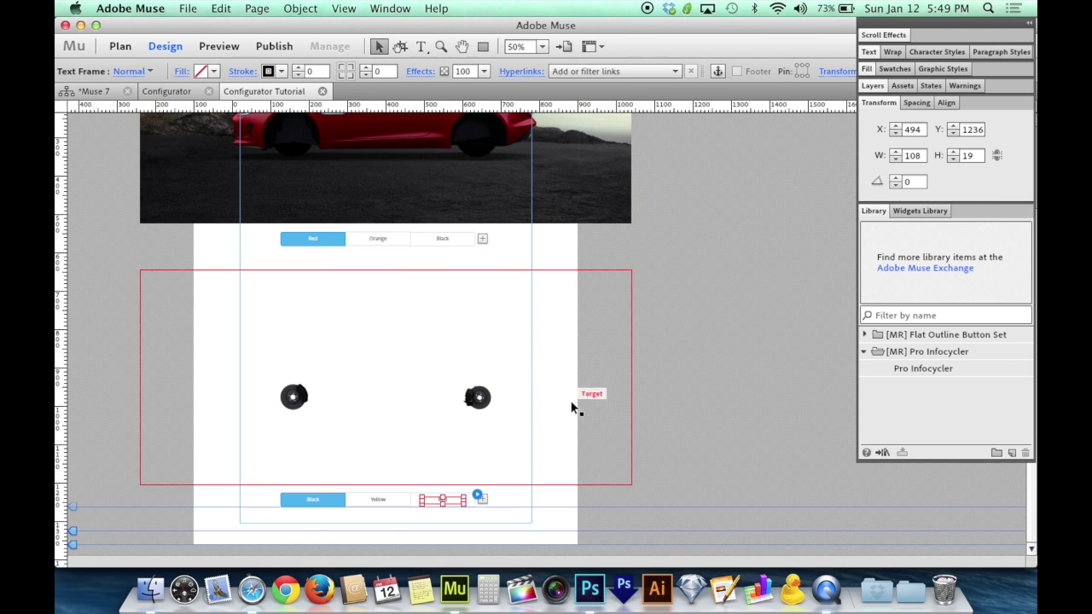
click(622, 413)
click(679, 411)
scroll(670, 417, up, 1)
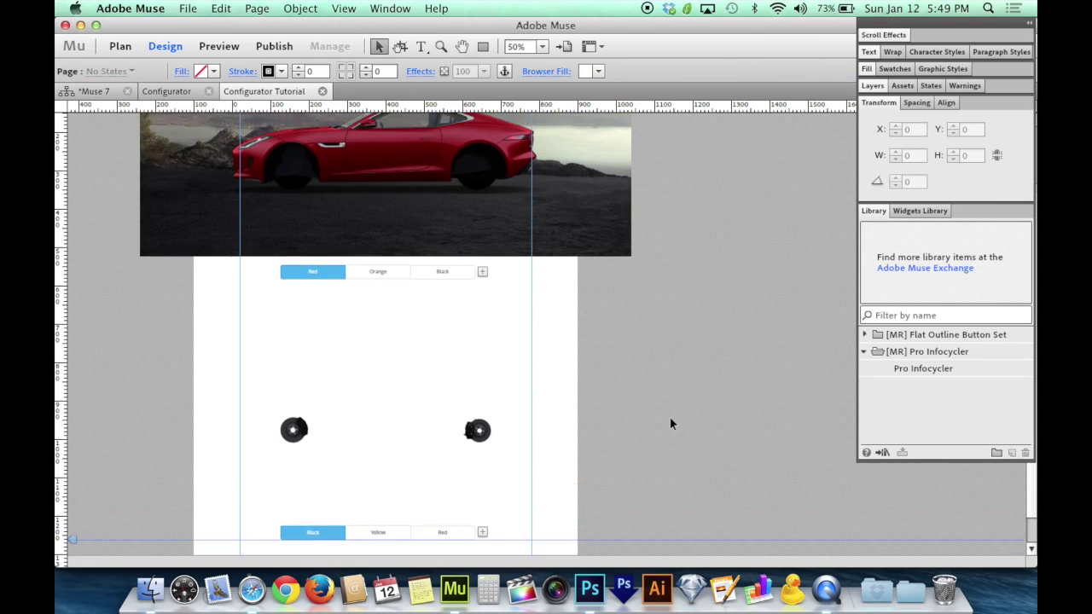
scroll(670, 418, up, 2)
scroll(670, 418, down, 3)
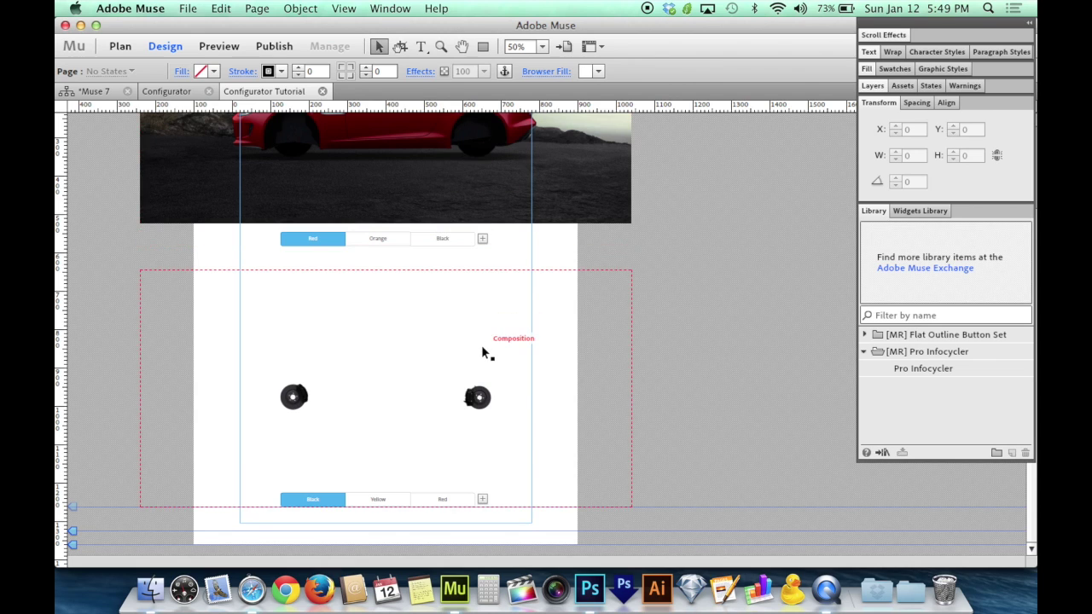
scroll(482, 345, up, 1)
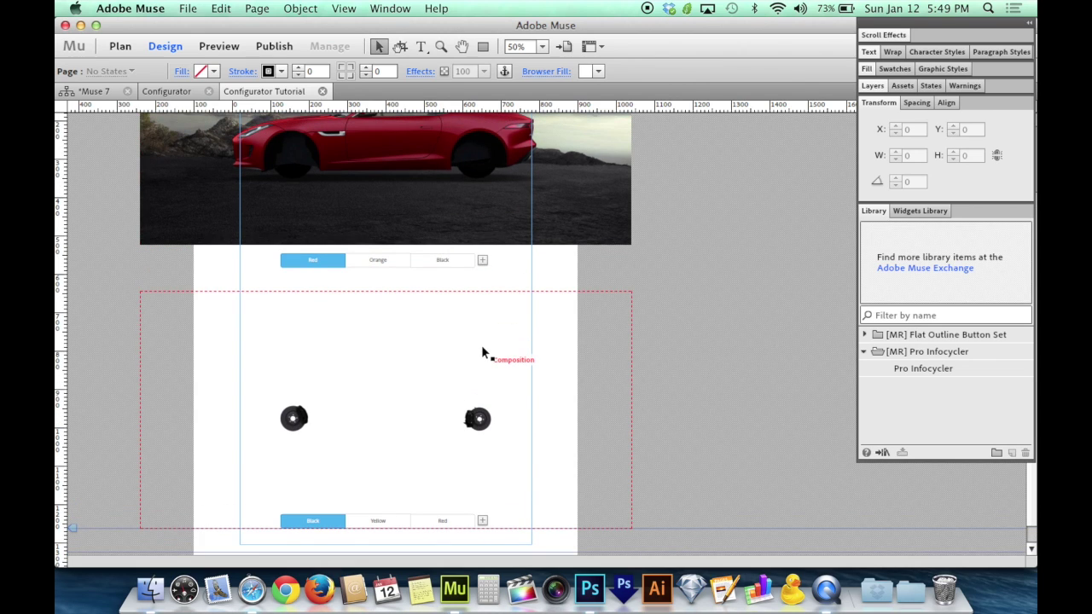
scroll(418, 365, up, 2)
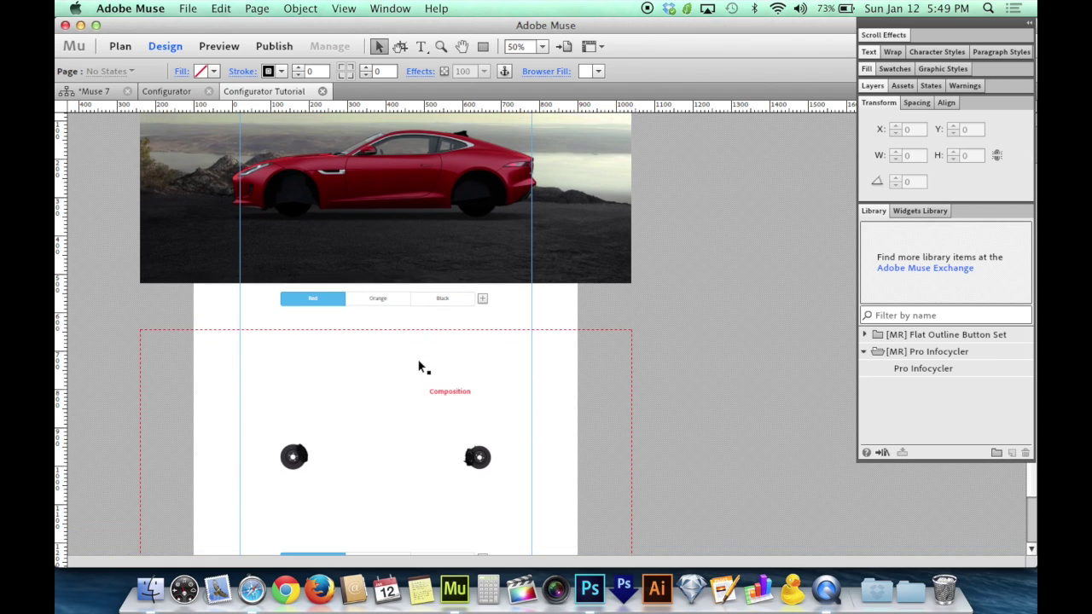
drag(418, 363, 429, 409)
scroll(429, 409, up, 2)
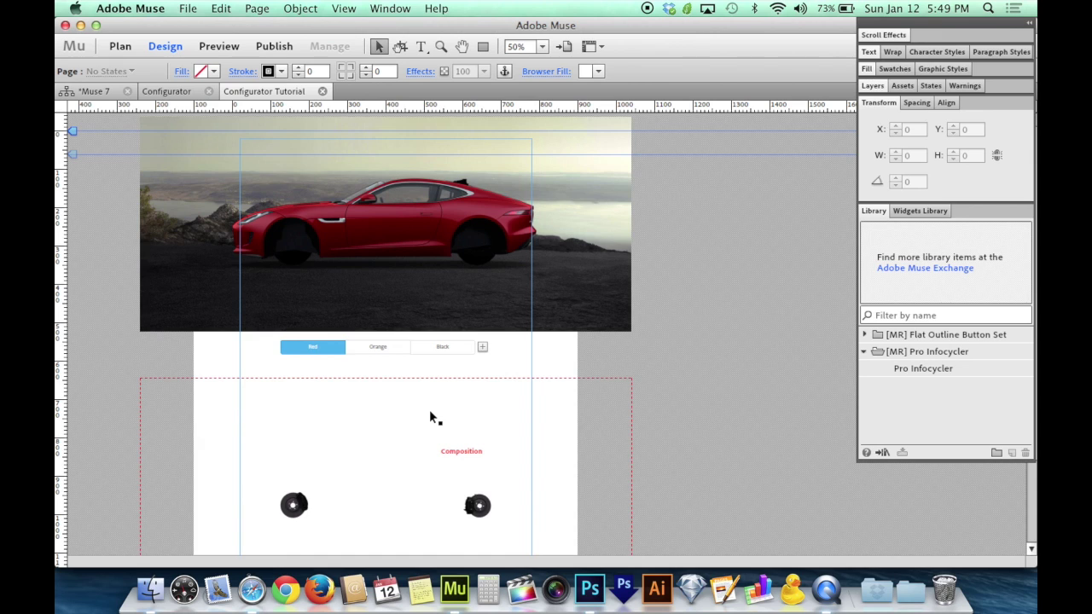
drag(429, 410, 451, 359)
drag(451, 476, 445, 213)
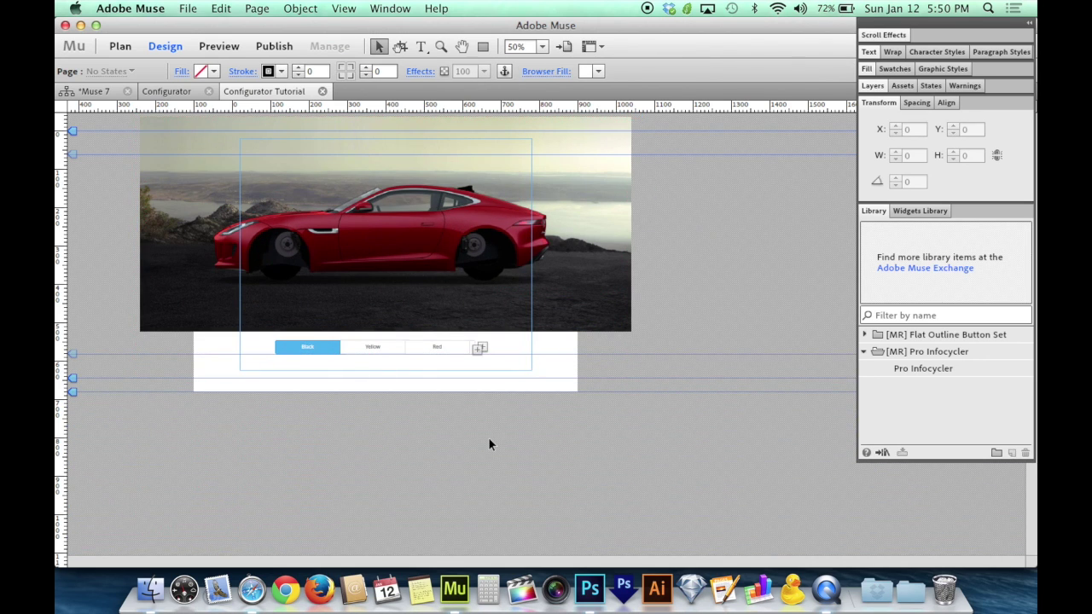
drag(447, 256, 392, 266)
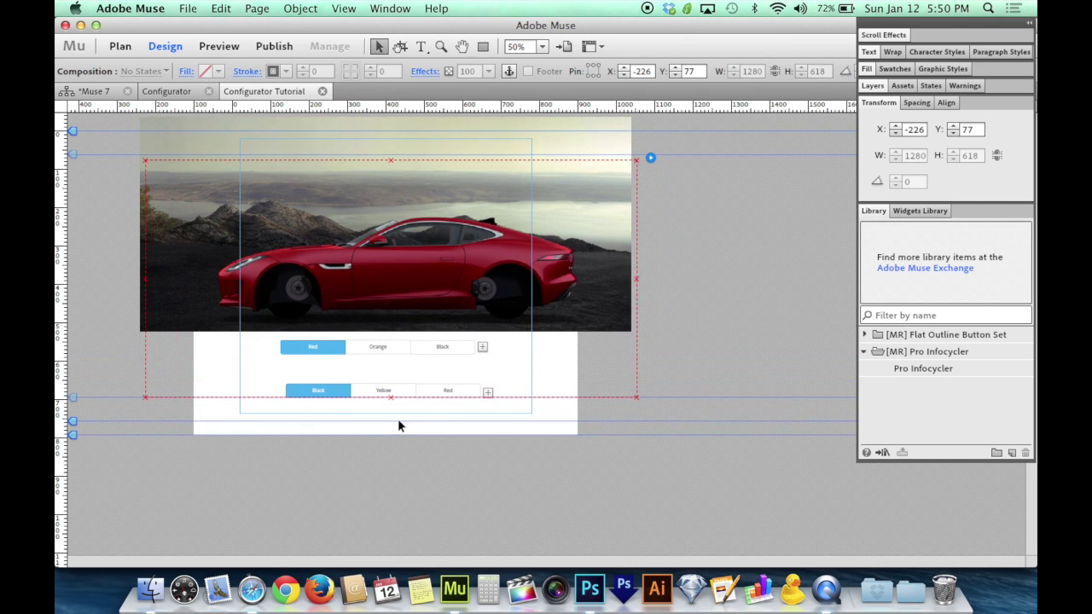
drag(455, 309, 517, 314)
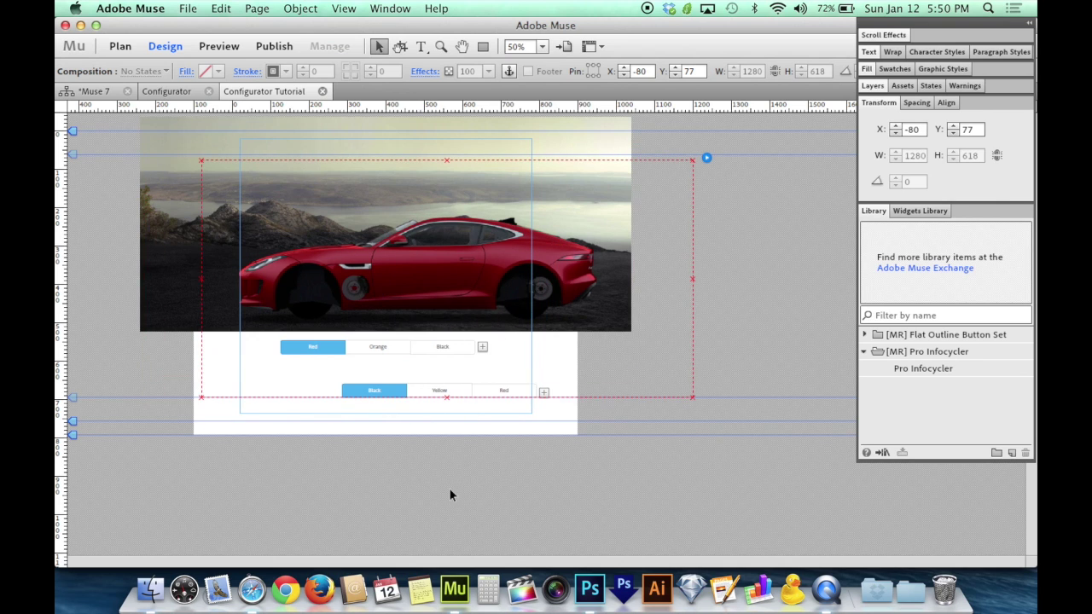
drag(352, 323, 520, 381)
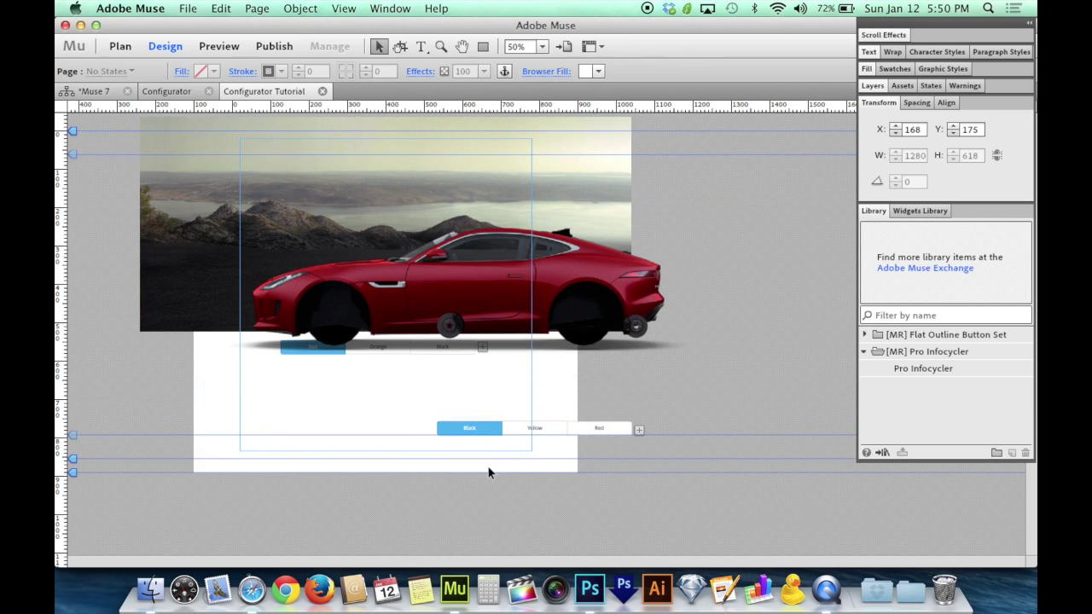
key(super+z)
key(super+z)
key(super+z)
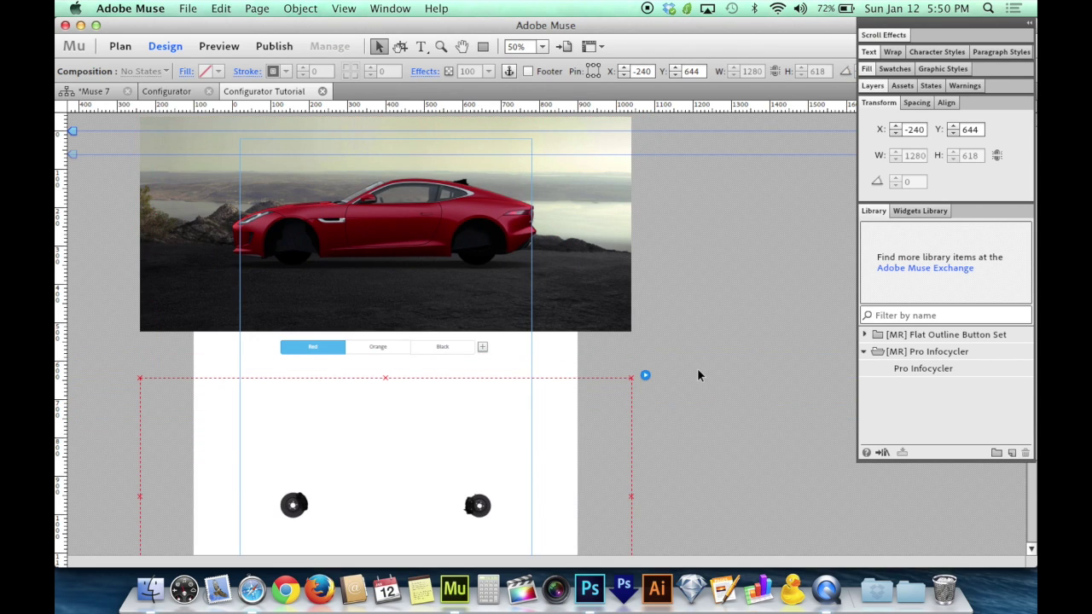
- Lock the colour slideshow's car image with Object > Lock
click(579, 208)
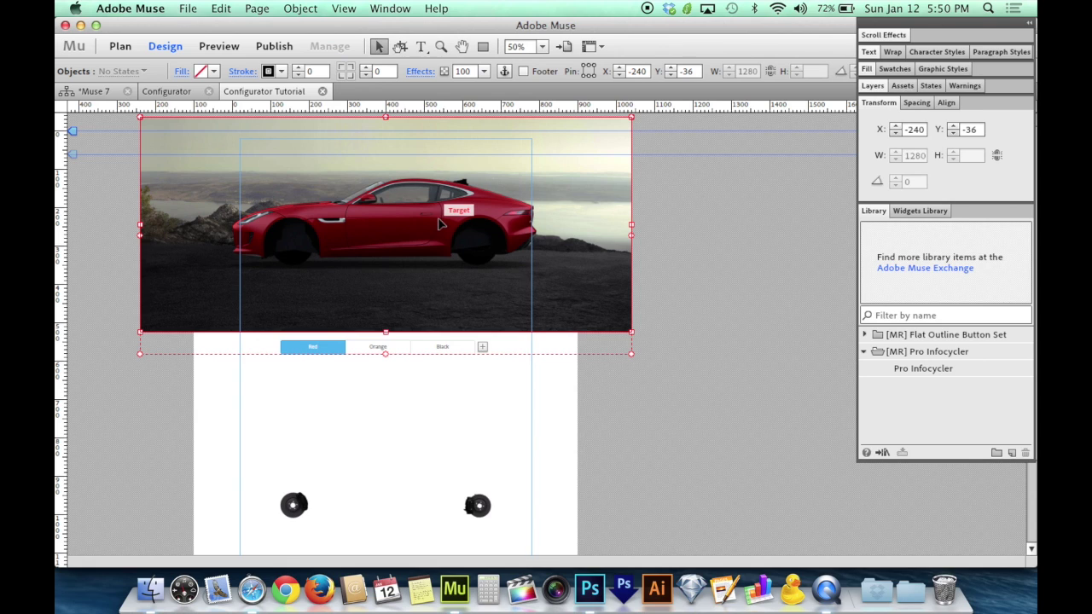
click(303, 9)
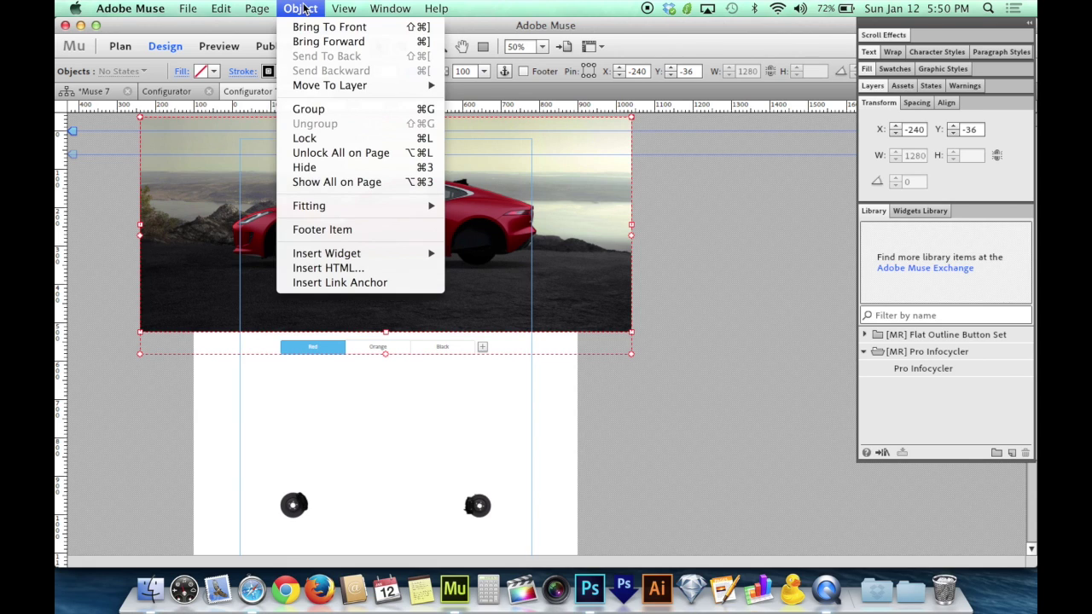
click(356, 140)
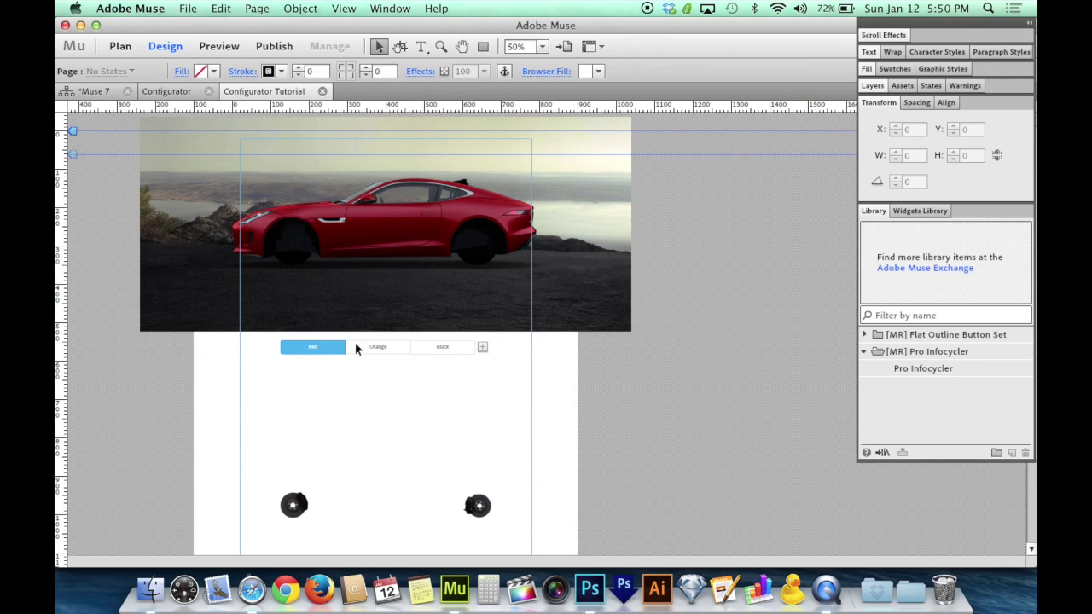
- Move the brake slideshow up so it sits centred over the car image
drag(372, 501, 371, 243)
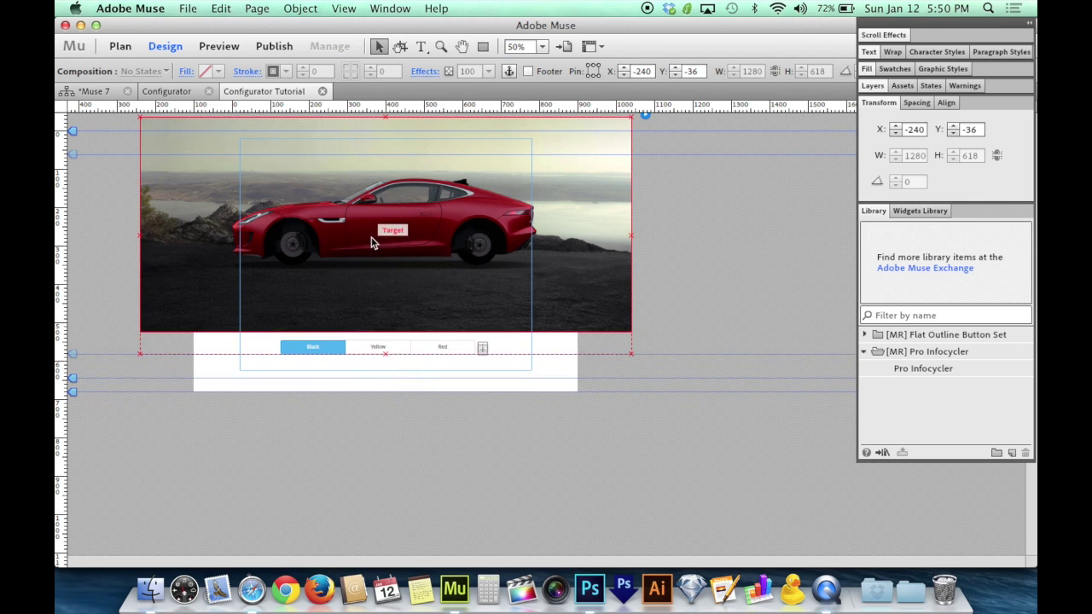
drag(415, 276, 415, 302)
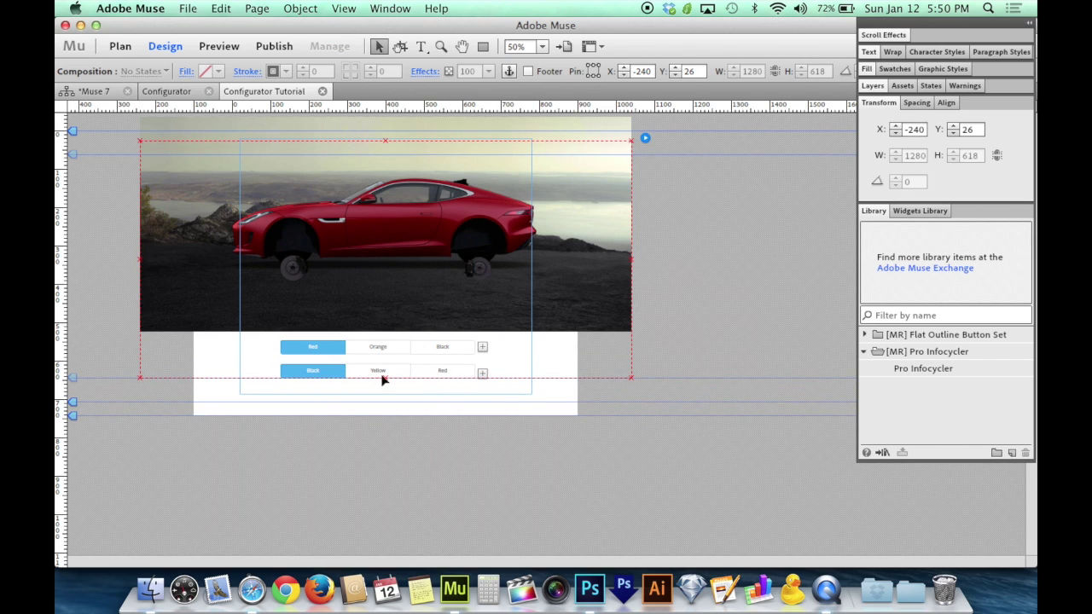
drag(382, 379, 437, 269)
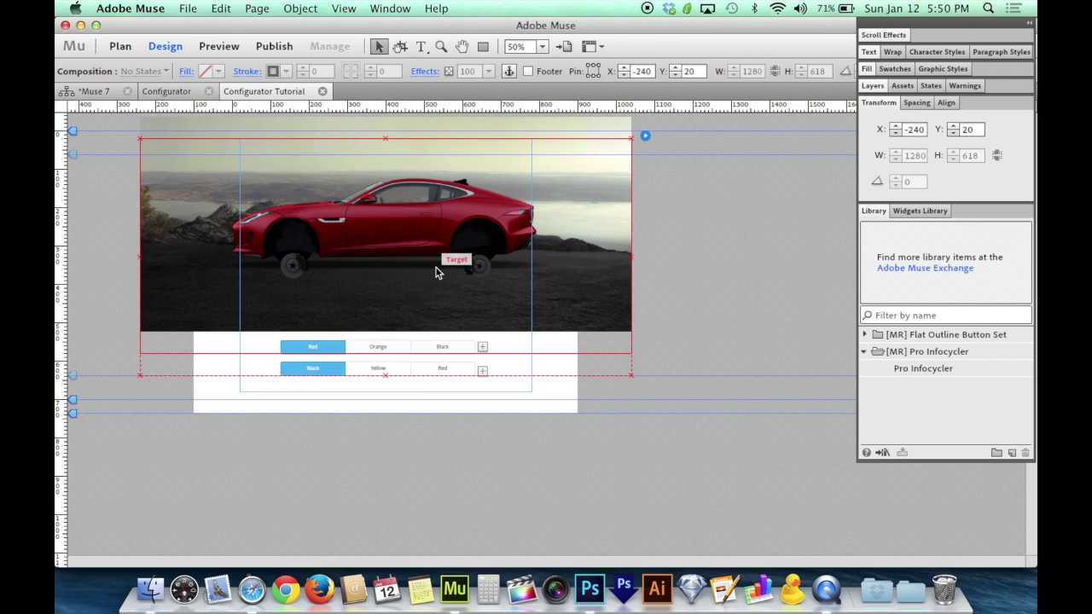
- Nudge the car image upward and check the composition's position at X -240, Y -36
click(397, 215)
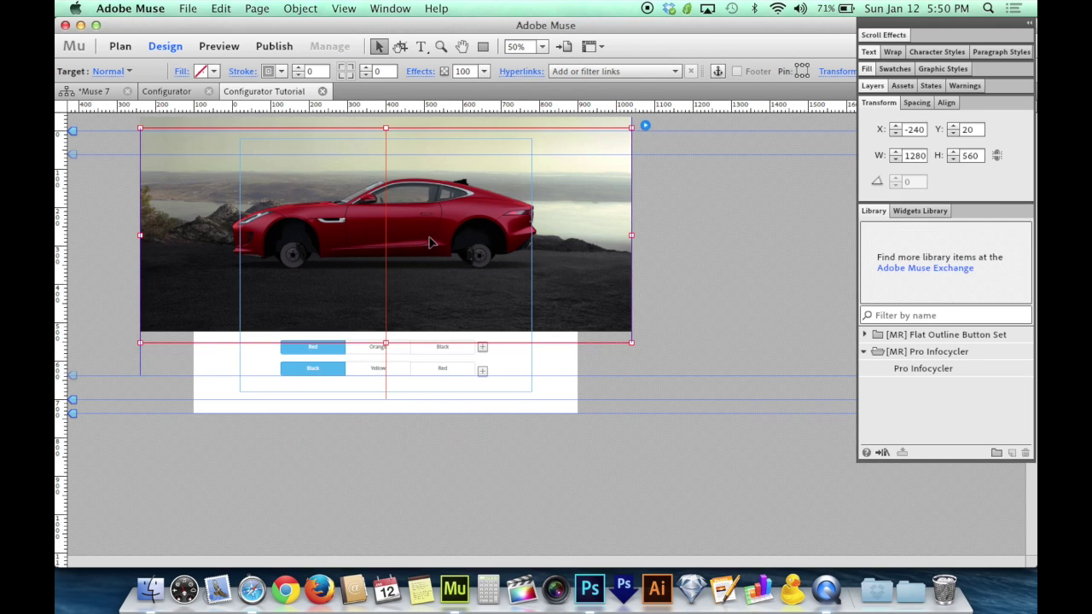
mouse_move(430, 243)
mouse_down()
mouse_move(426, 226)
mouse_move(429, 235)
mouse_up()
click(431, 449)
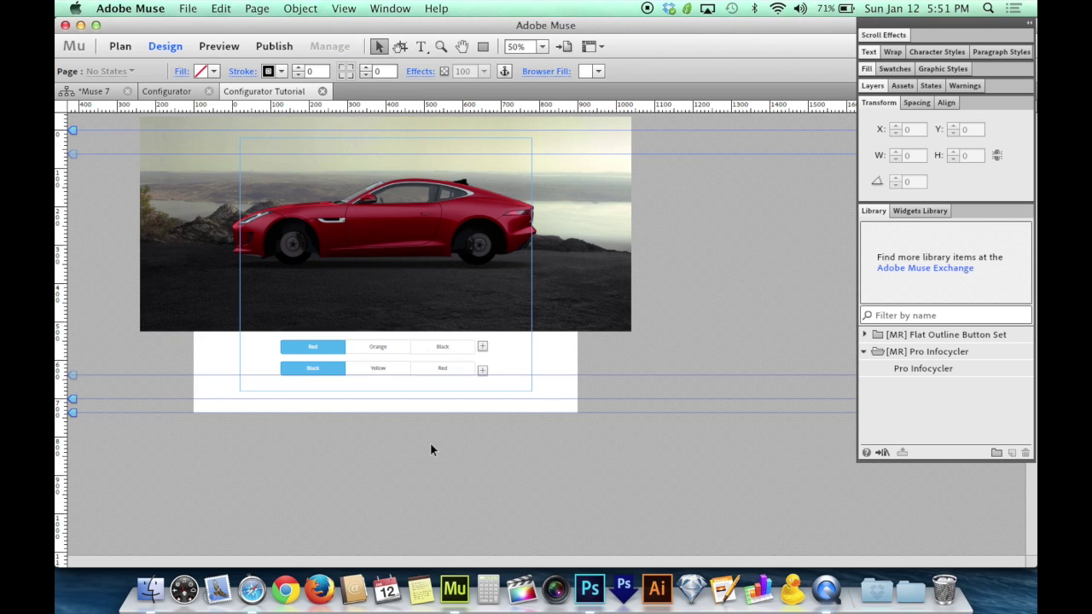
click(427, 310)
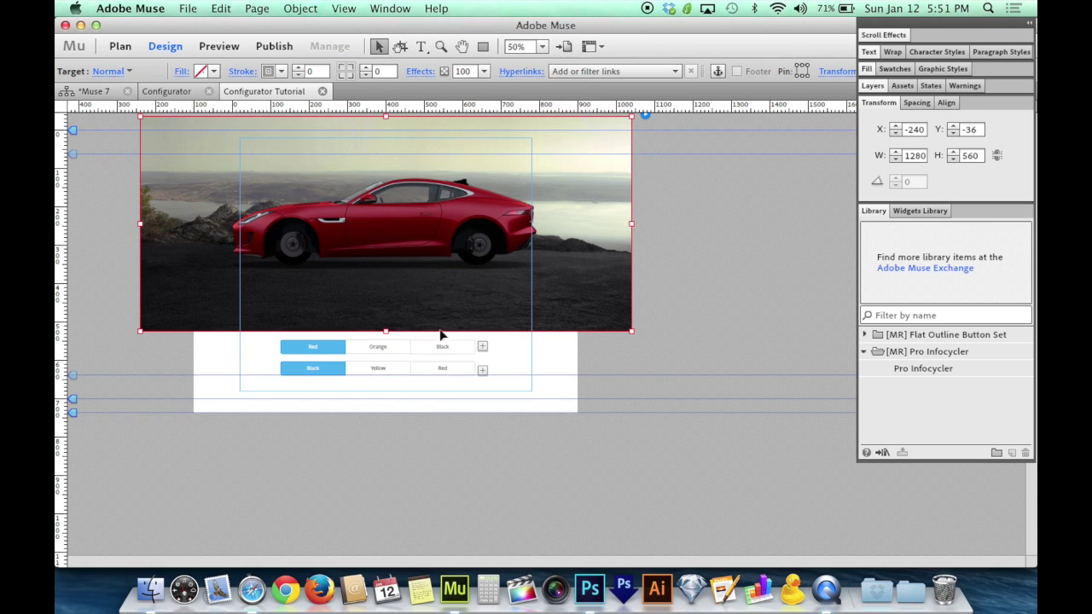
click(318, 368)
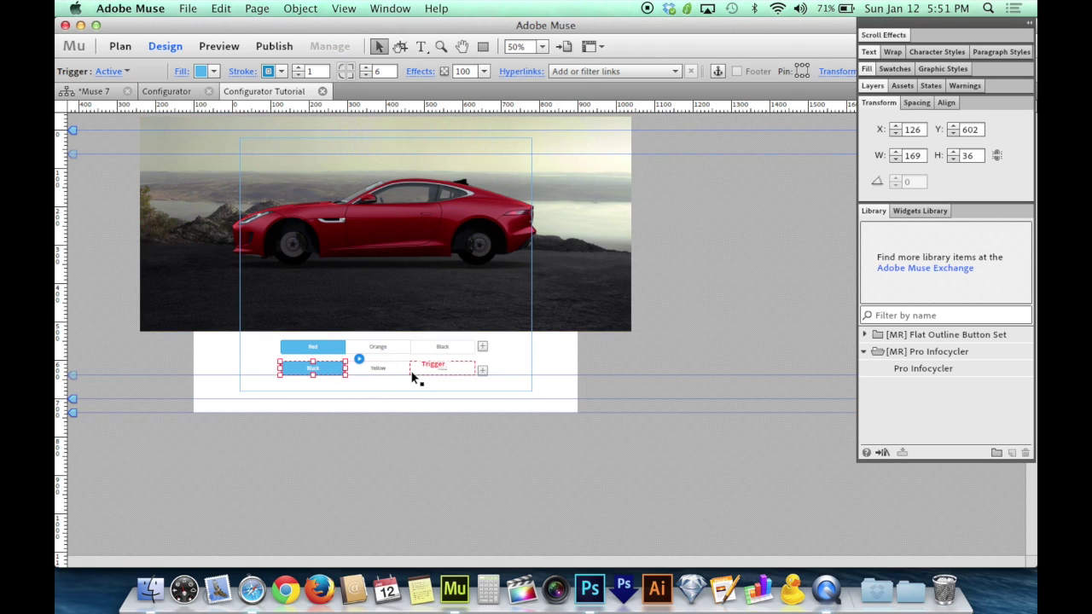
click(405, 480)
click(399, 276)
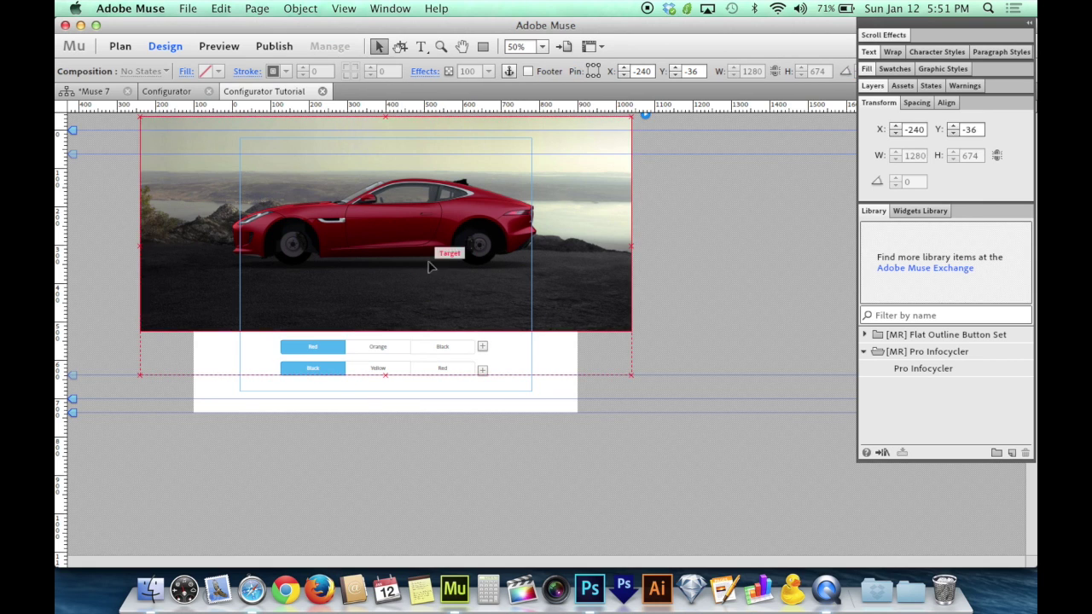
mouse_move(429, 263)
mouse_down()
mouse_move(421, 298)
mouse_move(418, 275)
mouse_move(430, 264)
mouse_up()
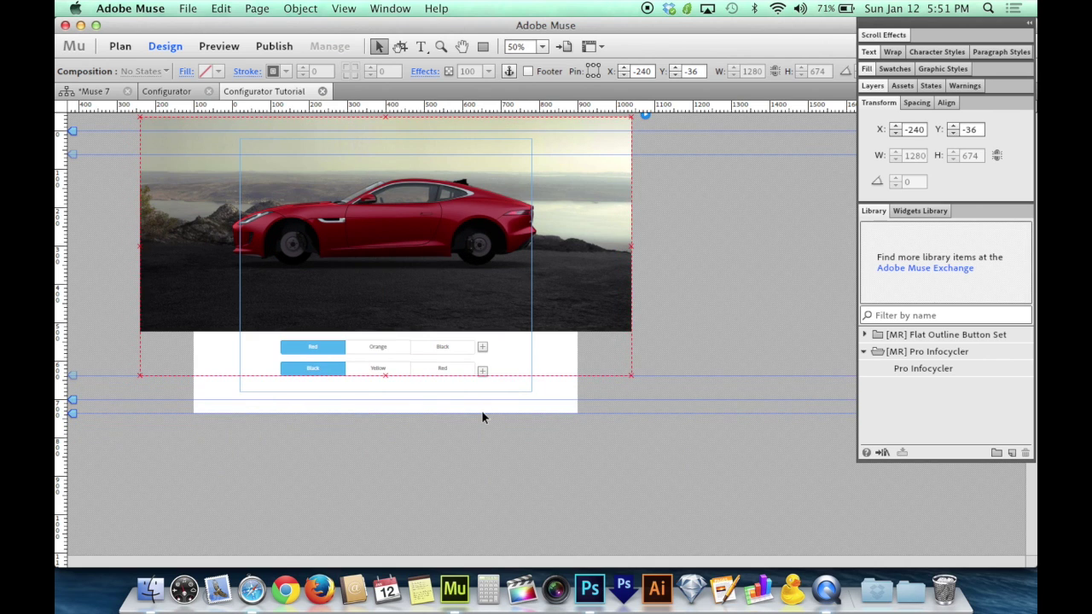
- Copy the caliper slideshow below the car and fill its first target with a Spoke wheel image
click(482, 448)
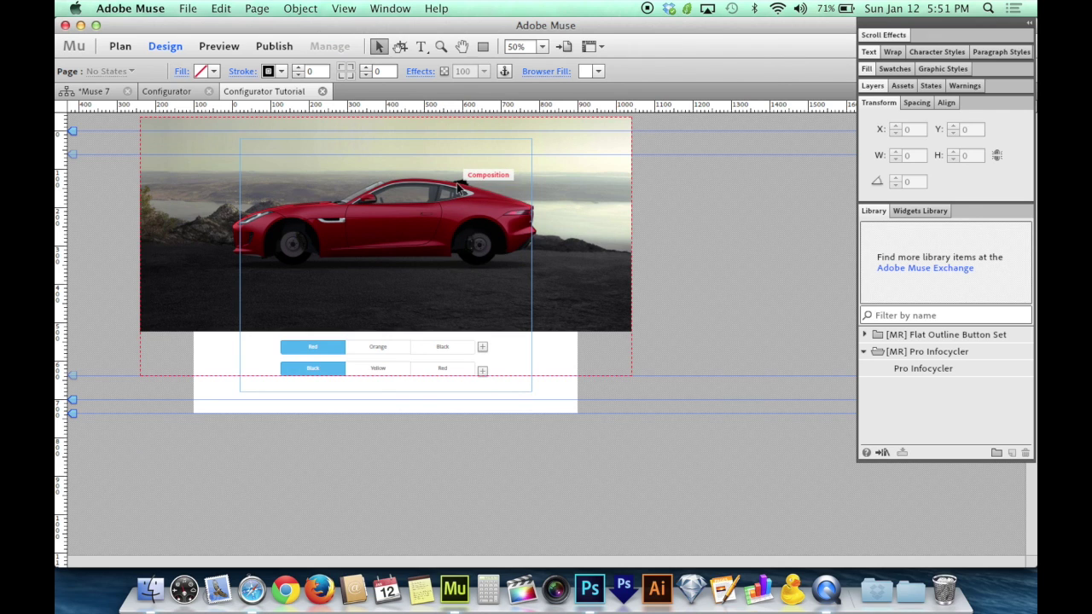
drag(458, 185, 461, 477)
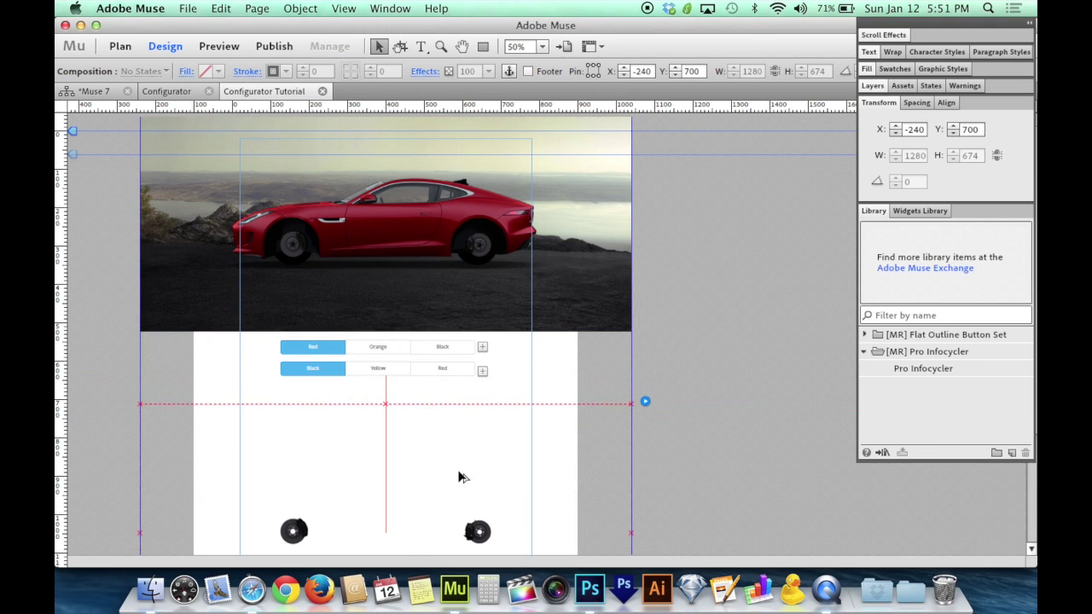
scroll(457, 469, down, 4)
click(341, 427)
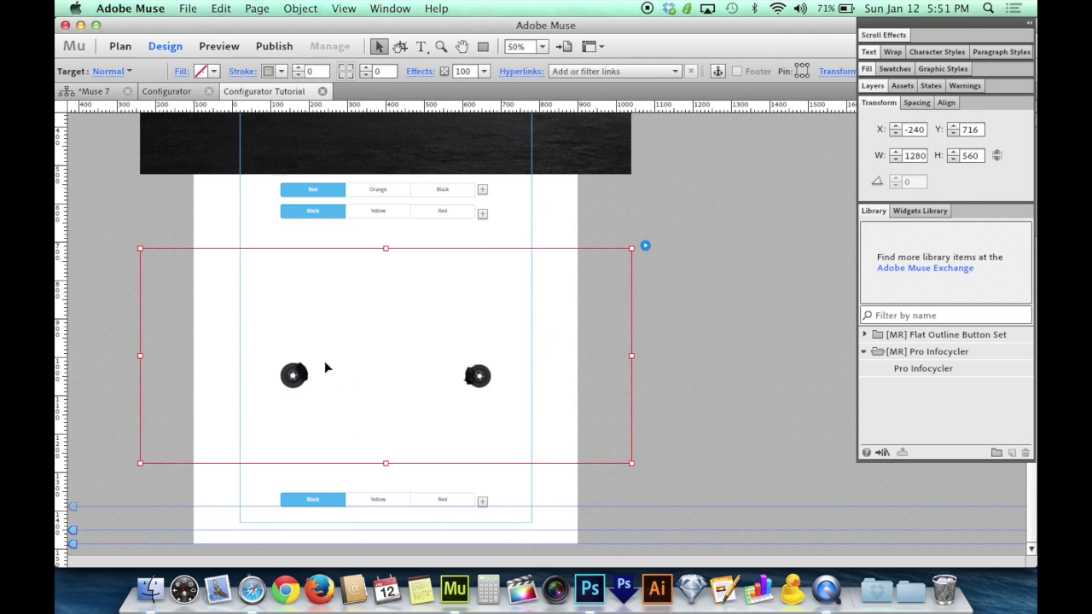
click(182, 72)
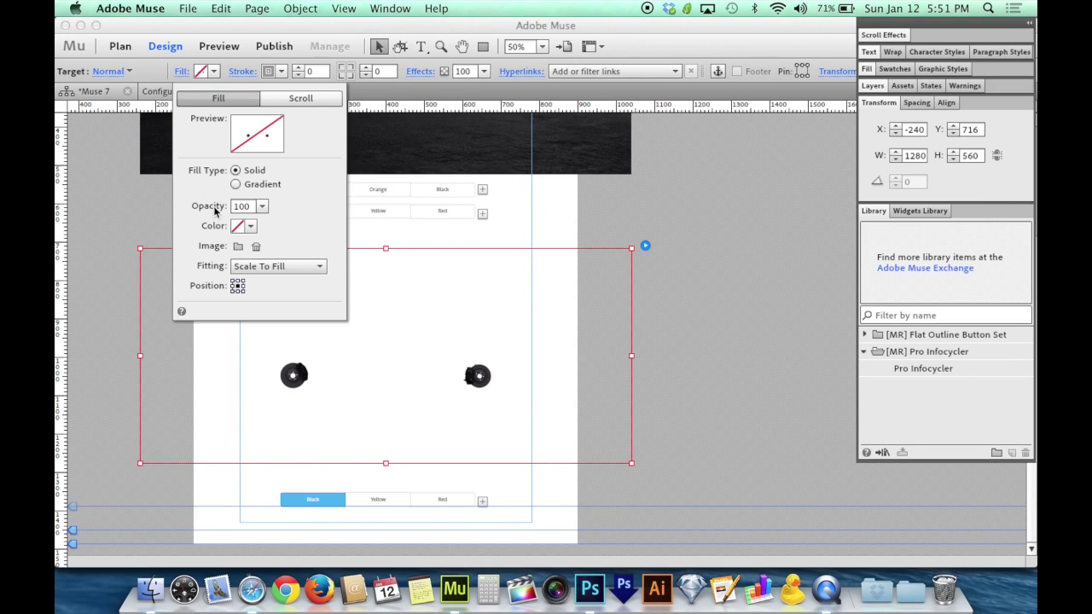
click(238, 246)
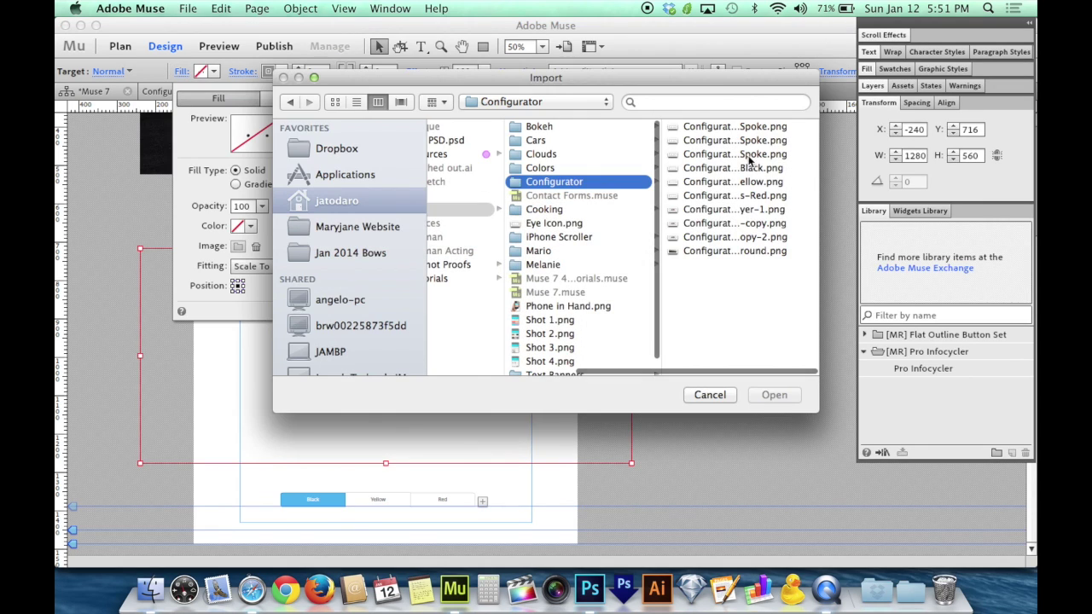
click(748, 157)
click(575, 126)
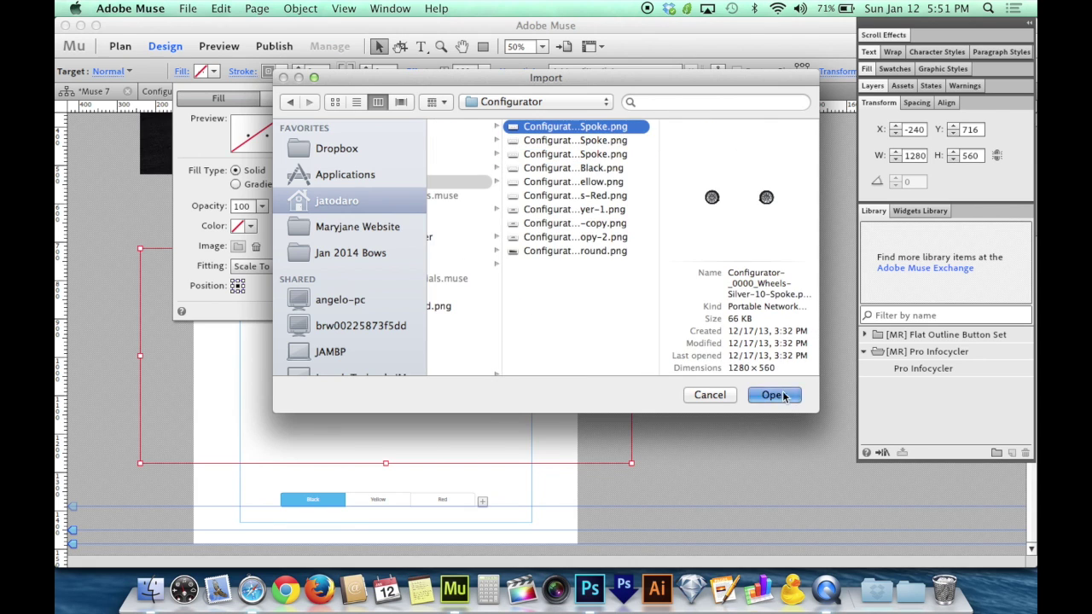
click(772, 395)
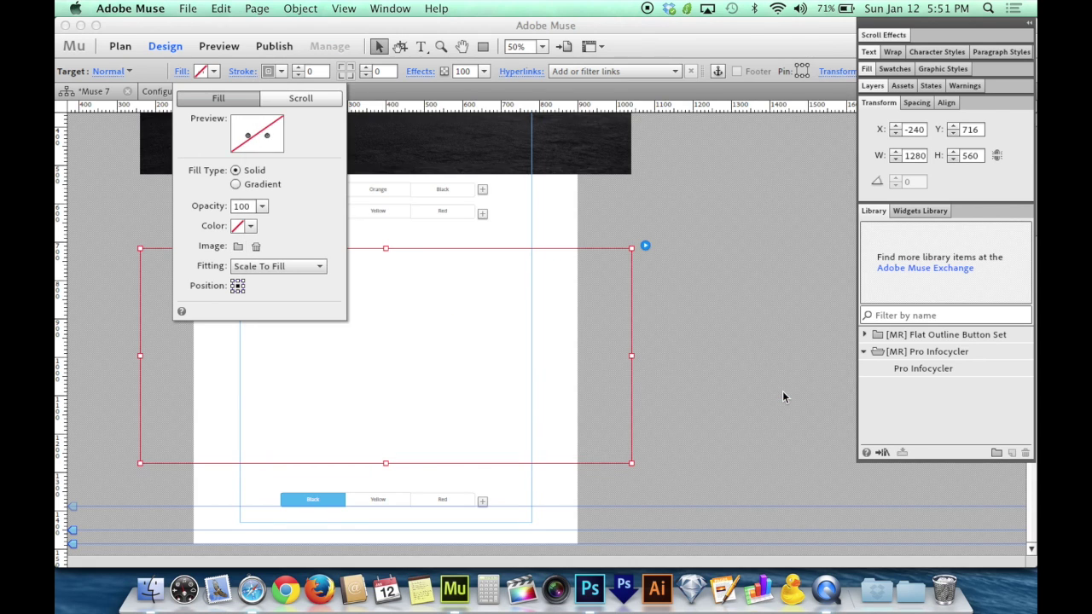
click(374, 516)
- Fill the Yellow state's target with the matching Spoke wheel image
click(378, 499)
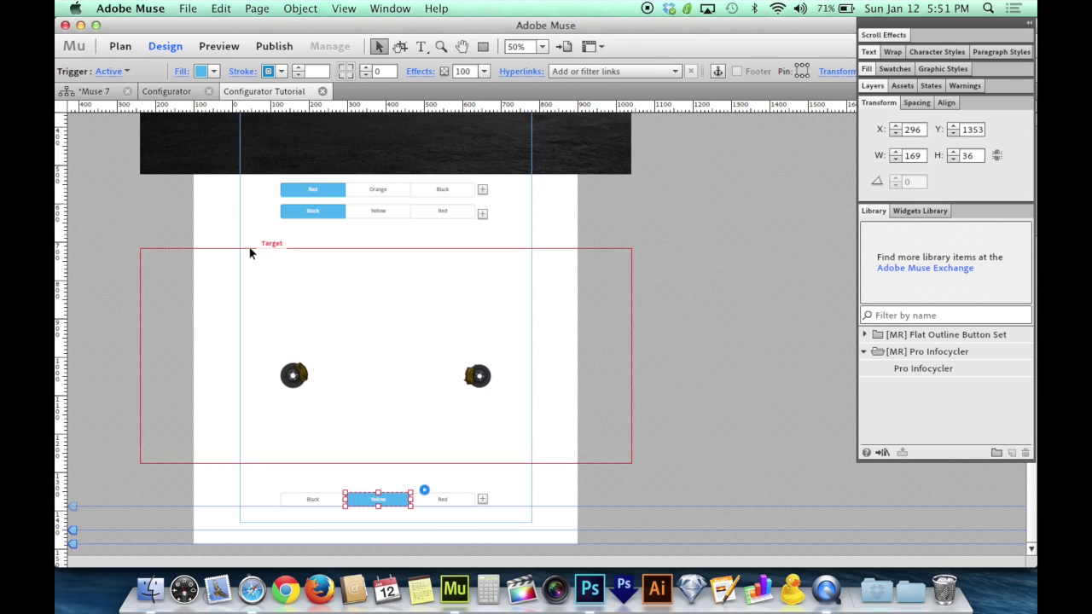
click(299, 344)
click(183, 72)
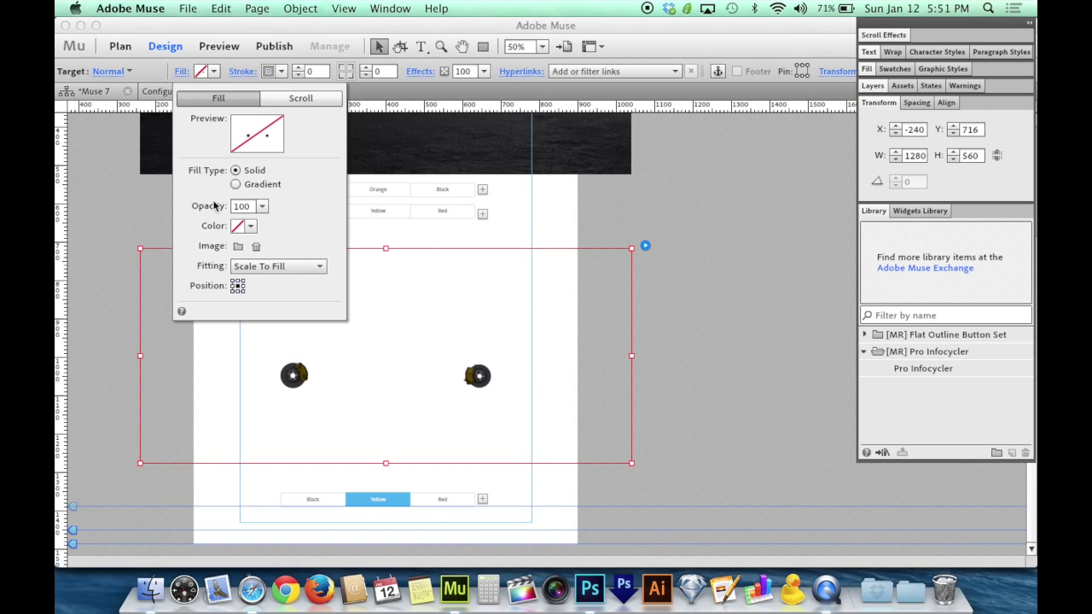
click(238, 245)
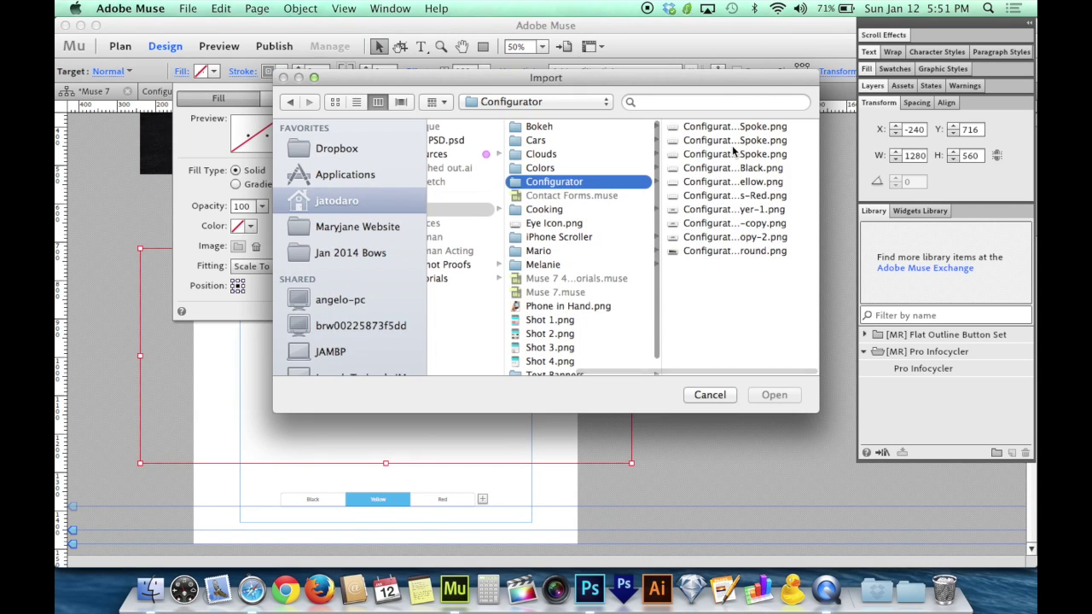
click(731, 141)
click(775, 395)
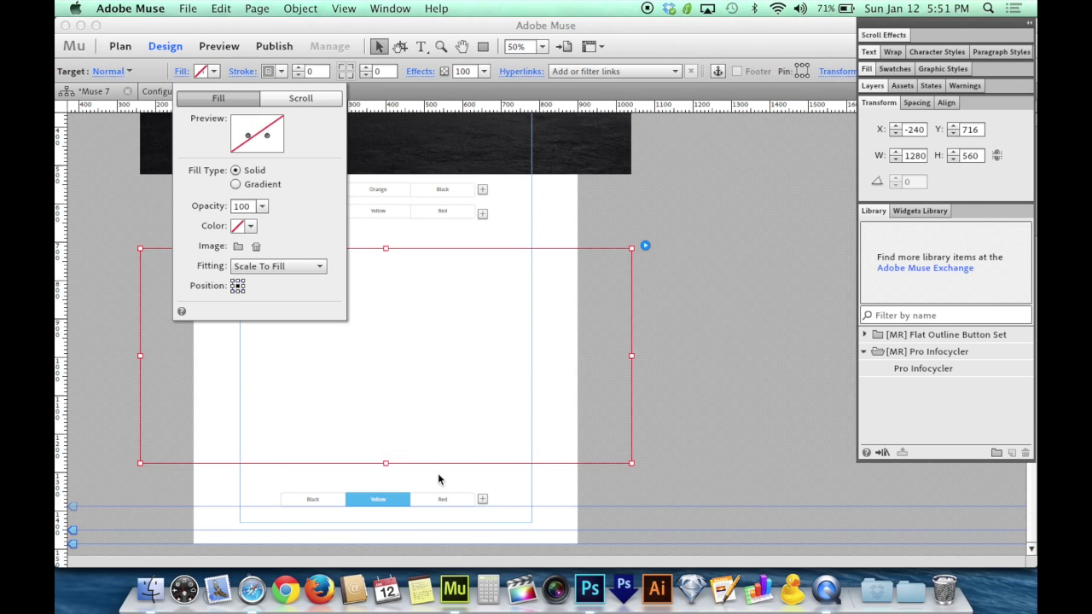
- Fill the Red state's target with its Spoke wheel image
click(444, 500)
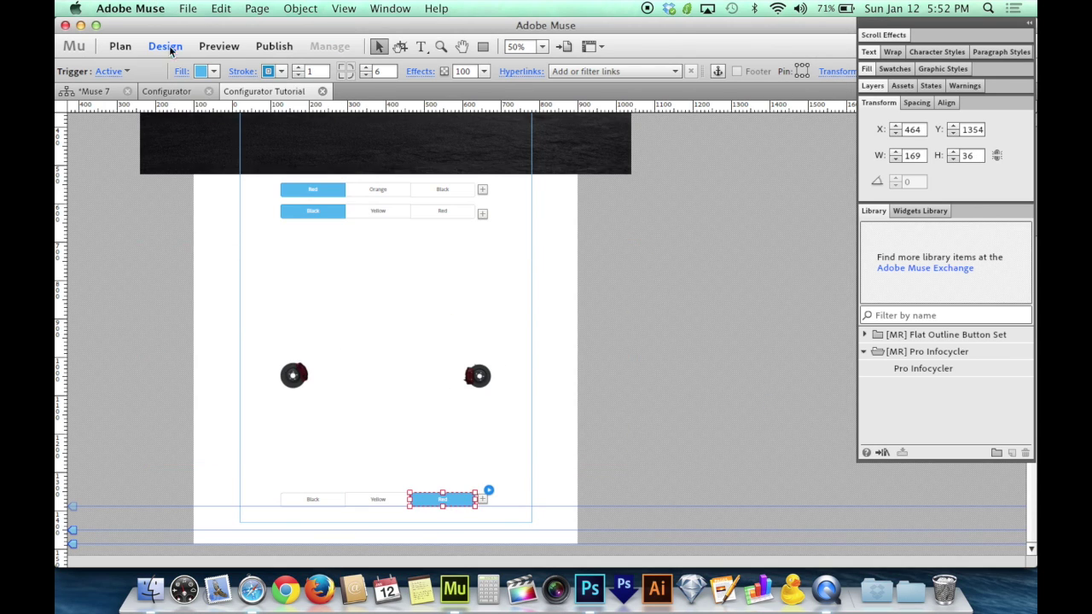
click(200, 71)
key(Tab)
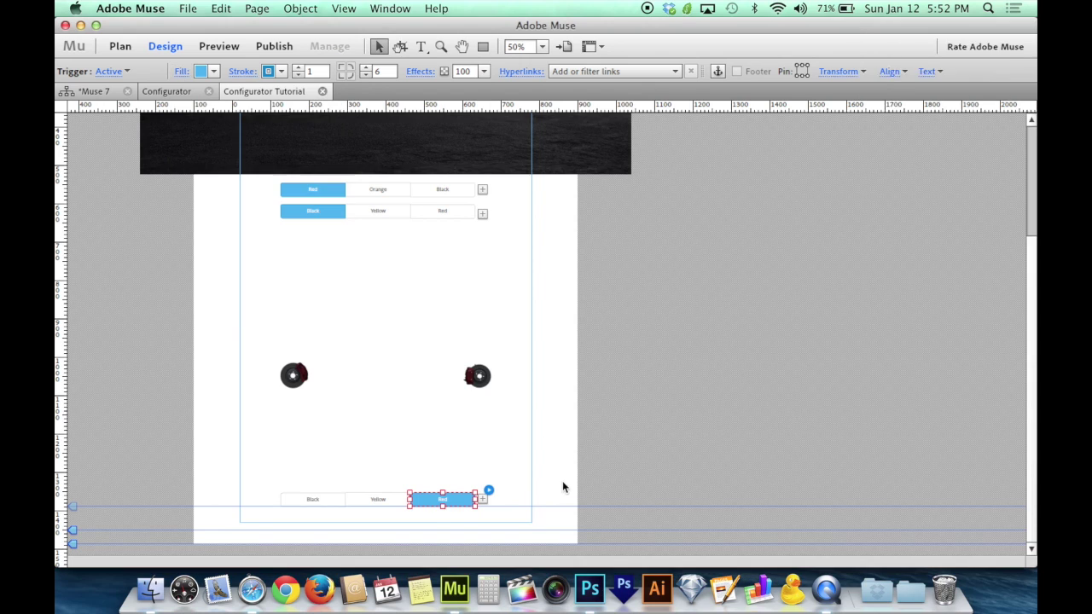
key(Tab)
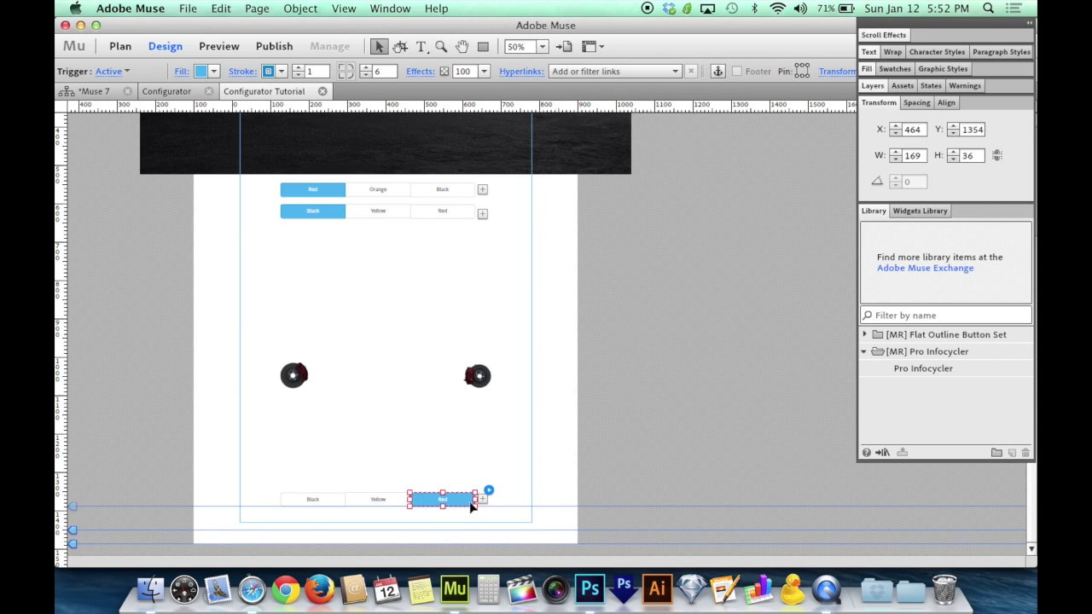
click(440, 383)
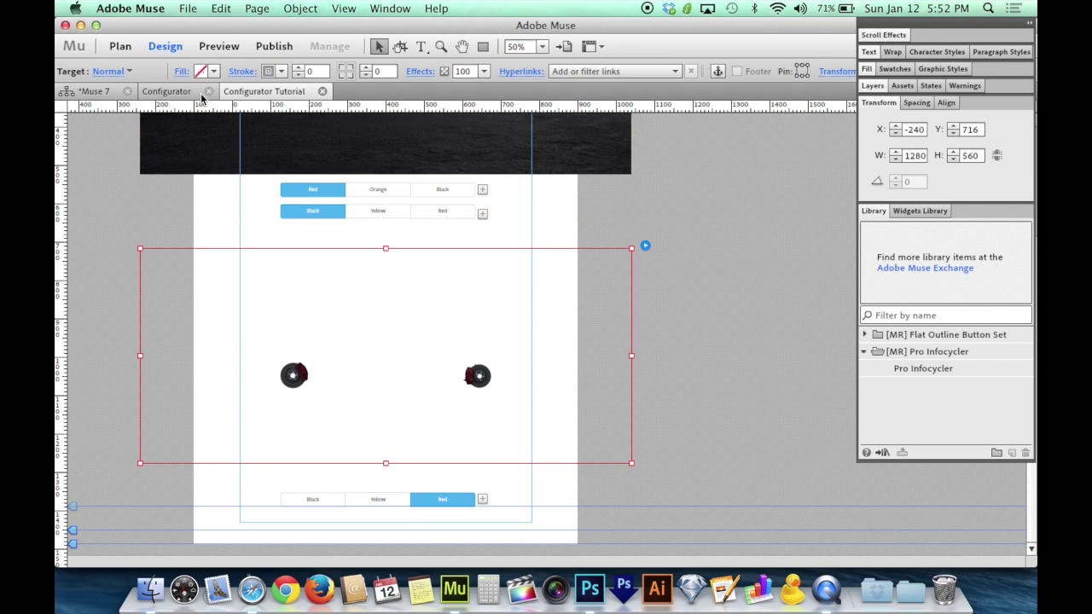
click(181, 71)
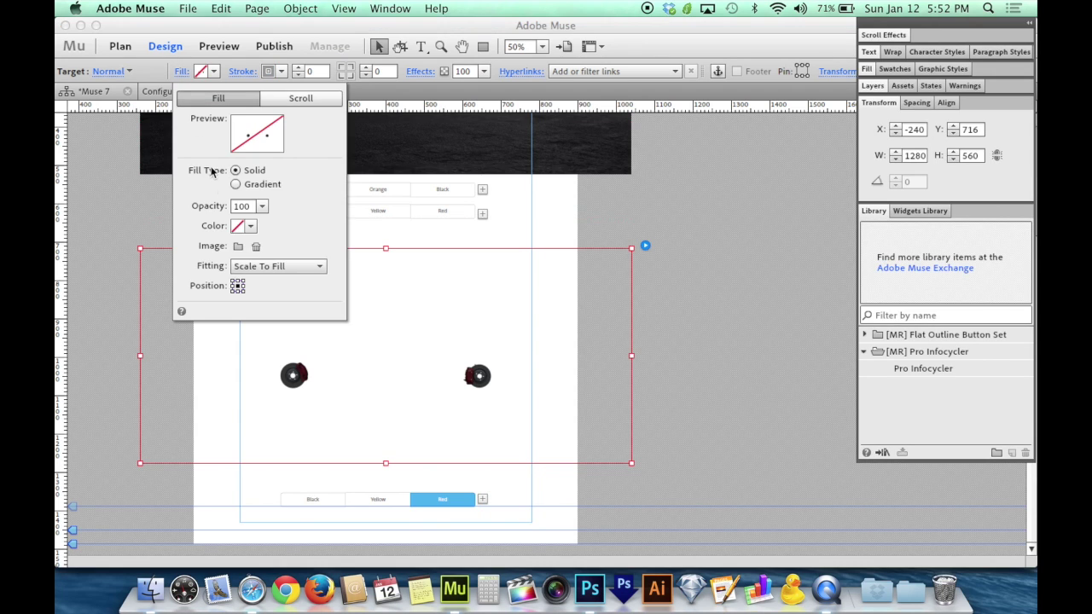
click(238, 247)
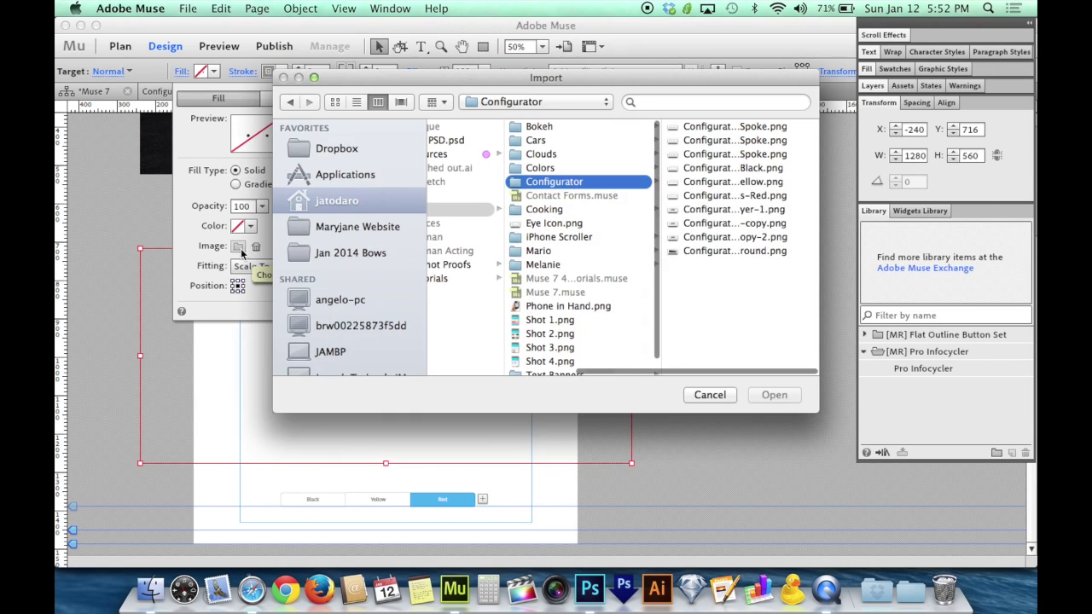
click(739, 151)
click(772, 394)
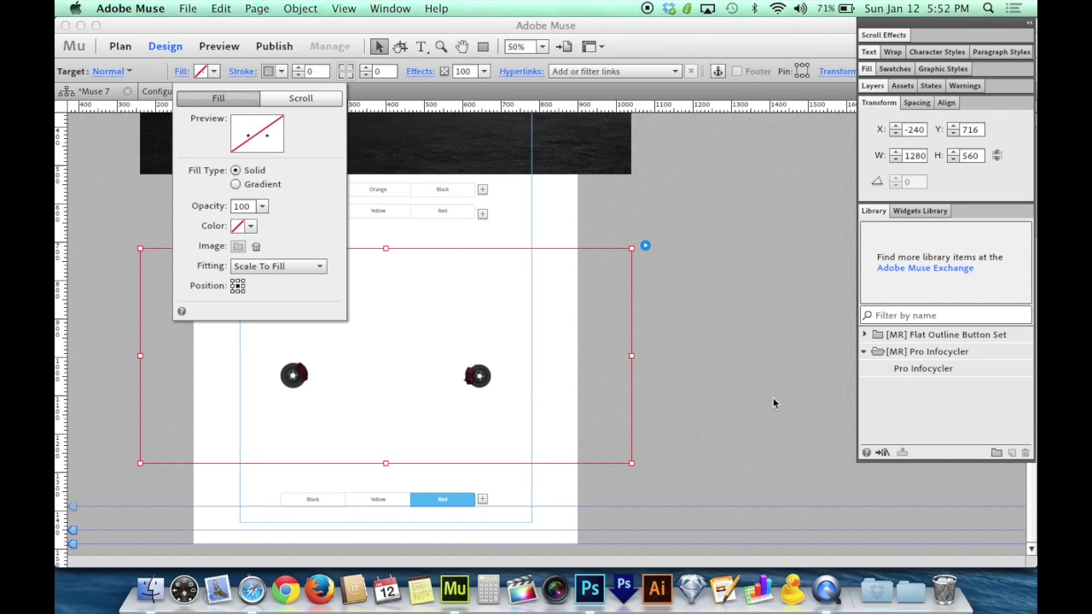
scroll(670, 411, up, 5)
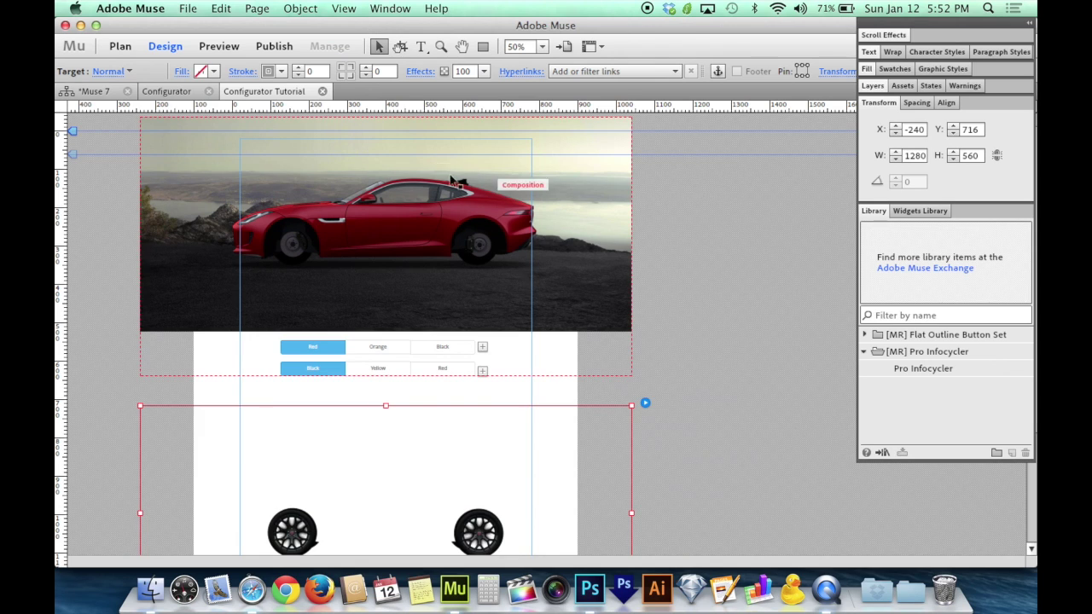
- Lock the top colour slideshow composition via Object > Lock
click(408, 248)
key(Tab)
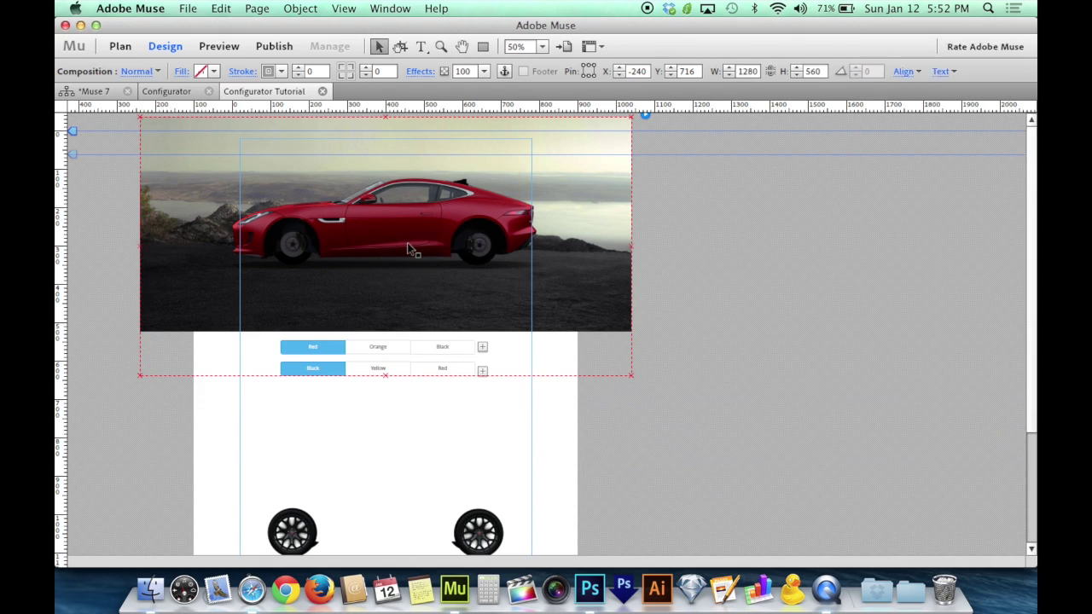
key(Tab)
click(300, 7)
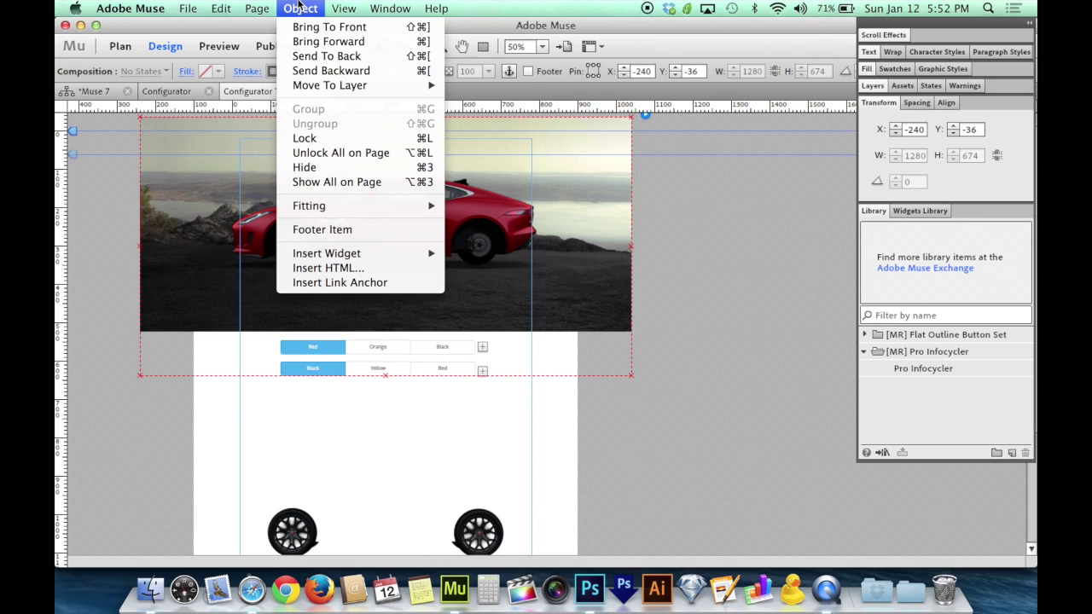
click(322, 138)
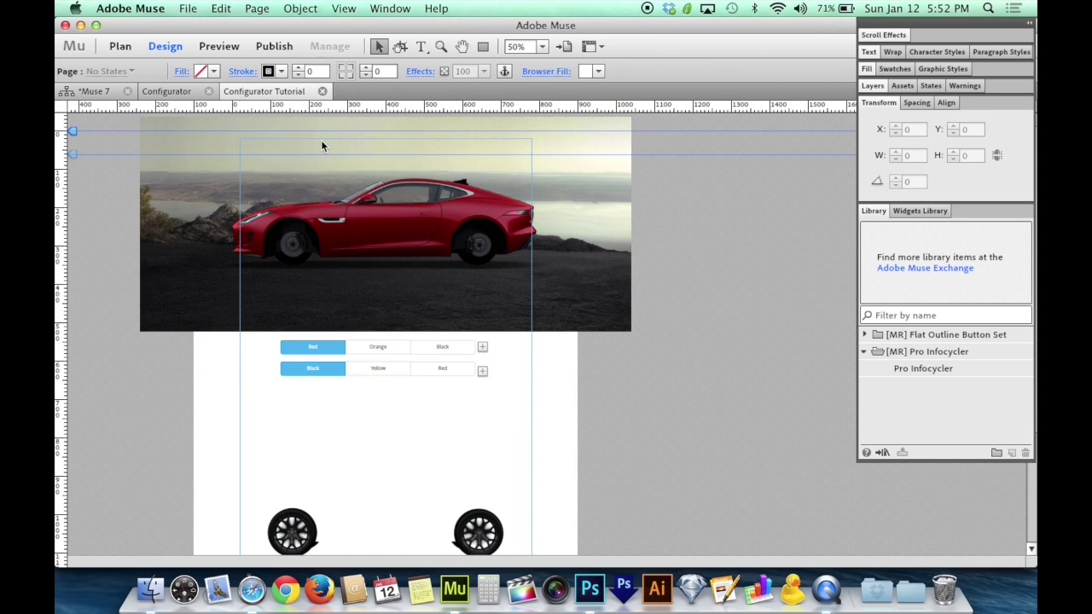
- Move the wheel slideshow onto the car and raise its image into alignment at X -240, Y 20
drag(354, 442, 357, 226)
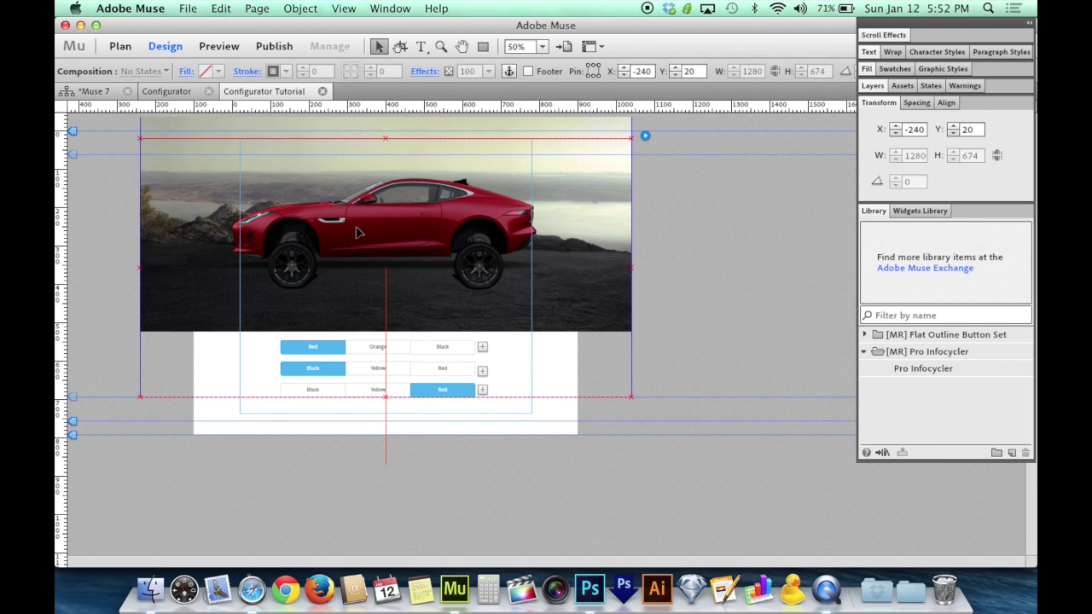
click(380, 226)
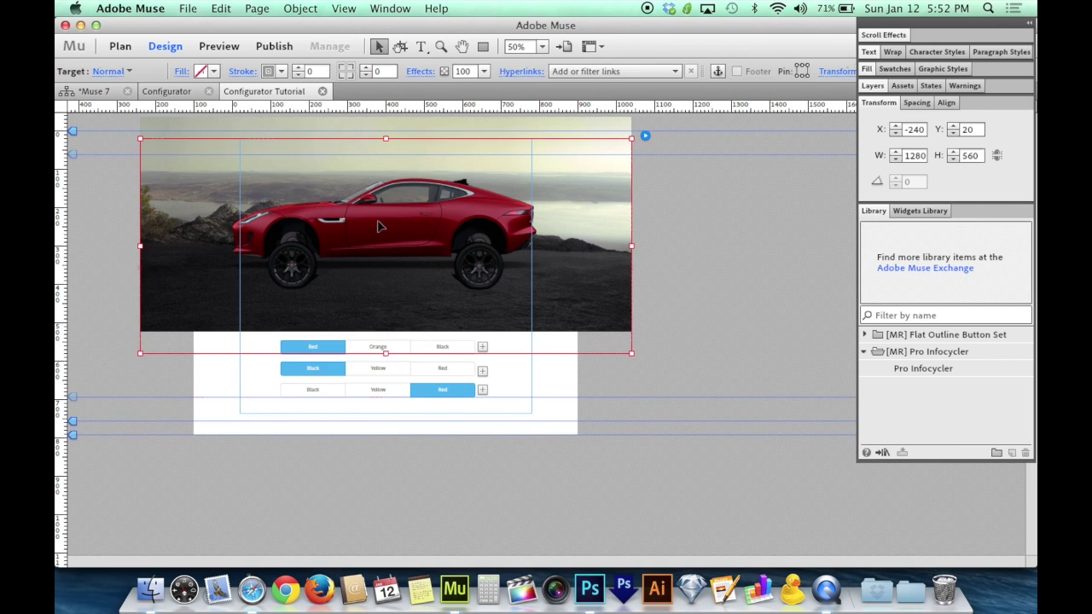
drag(380, 226, 378, 201)
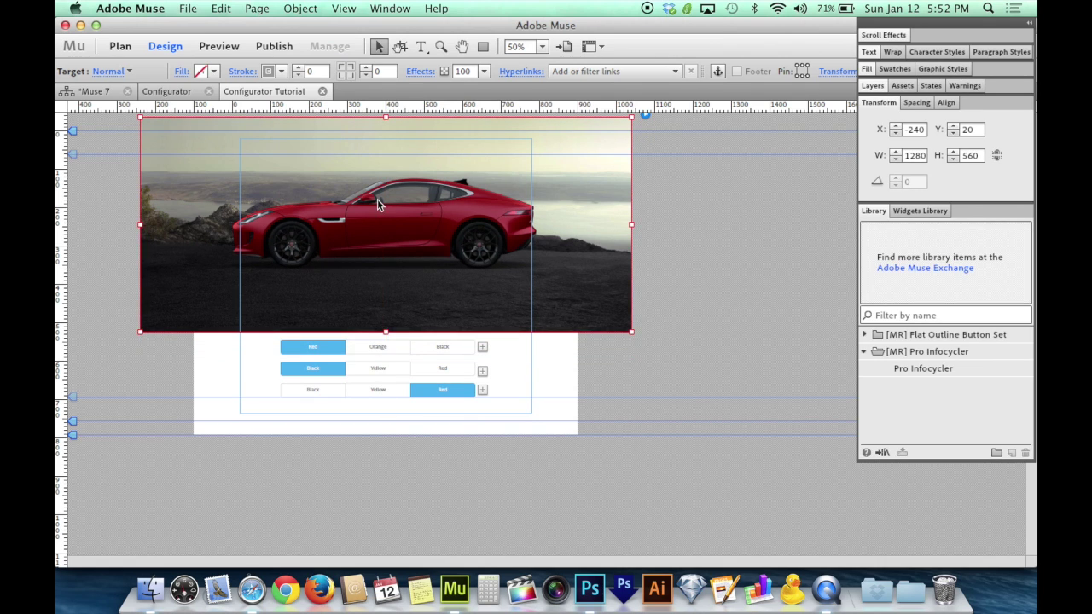
click(337, 393)
- Cycle through the third row's Yellow and Black wheel states, then clear the selection
click(377, 390)
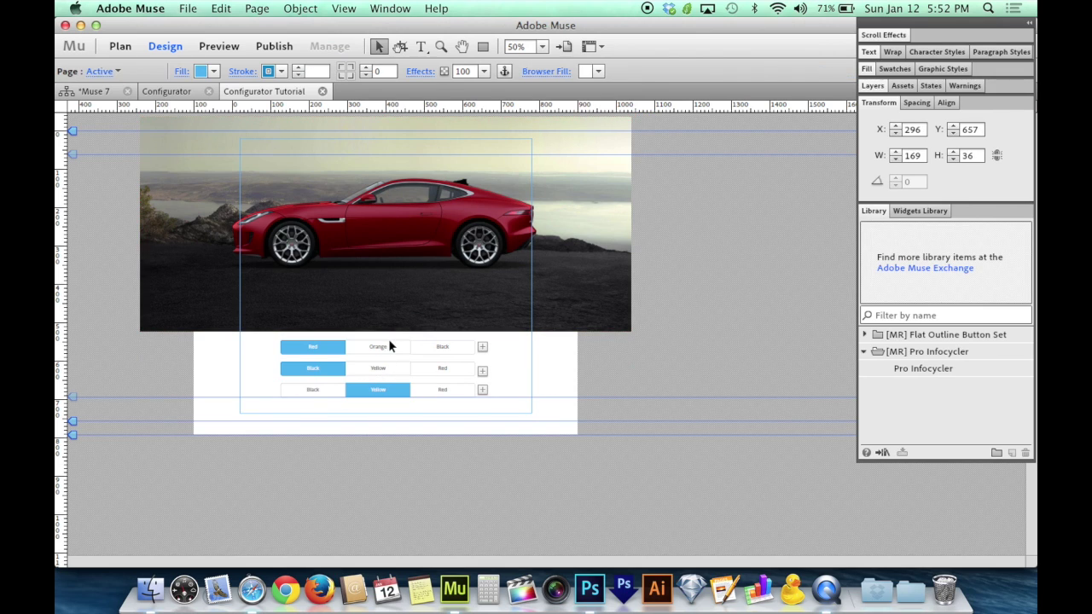
key(Escape)
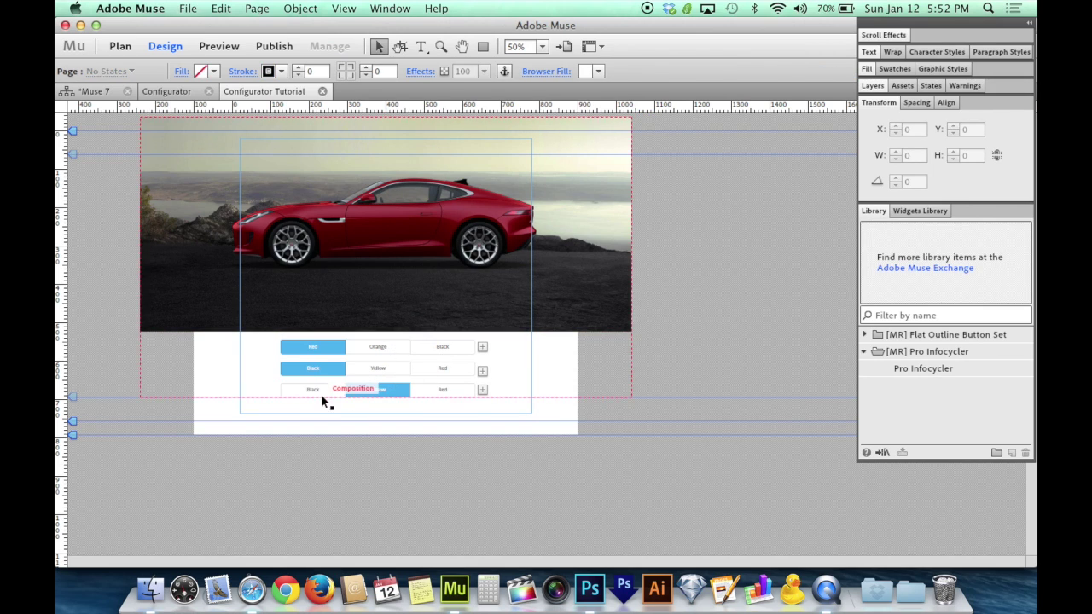
click(323, 391)
click(328, 389)
click(353, 443)
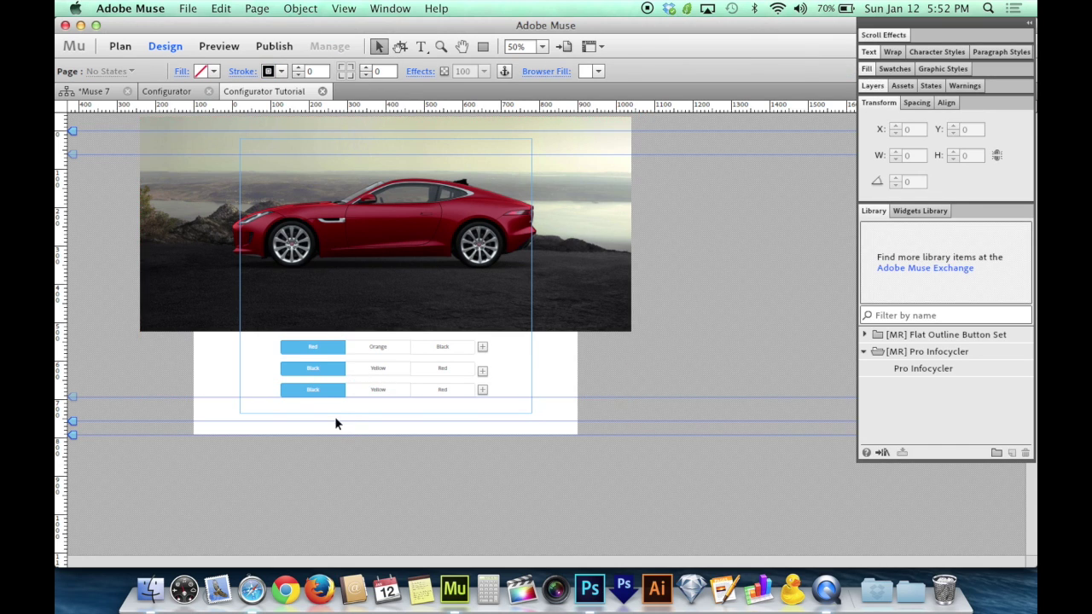
- Relabel the third row's first two buttons Boring and Sporty
click(314, 388)
click(314, 388)
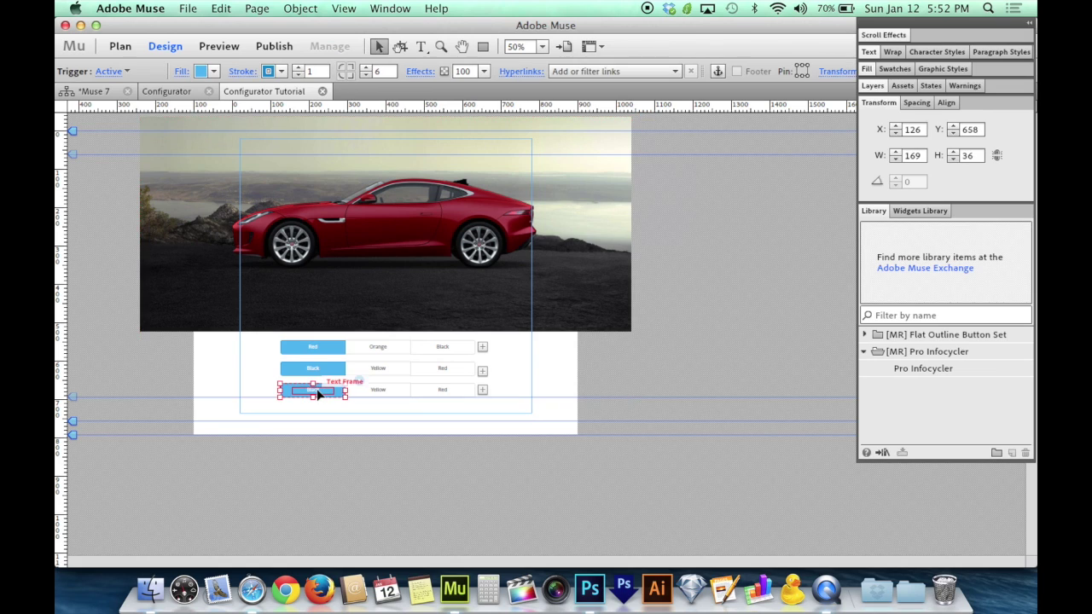
double_click(316, 388)
drag(328, 389, 287, 389)
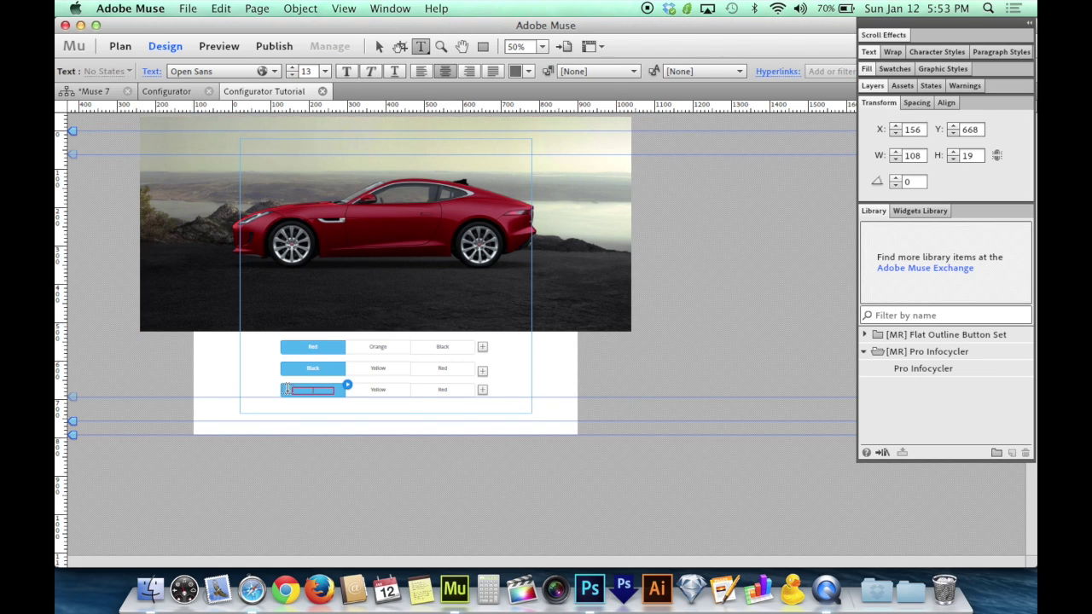
text(Boring)
click(367, 390)
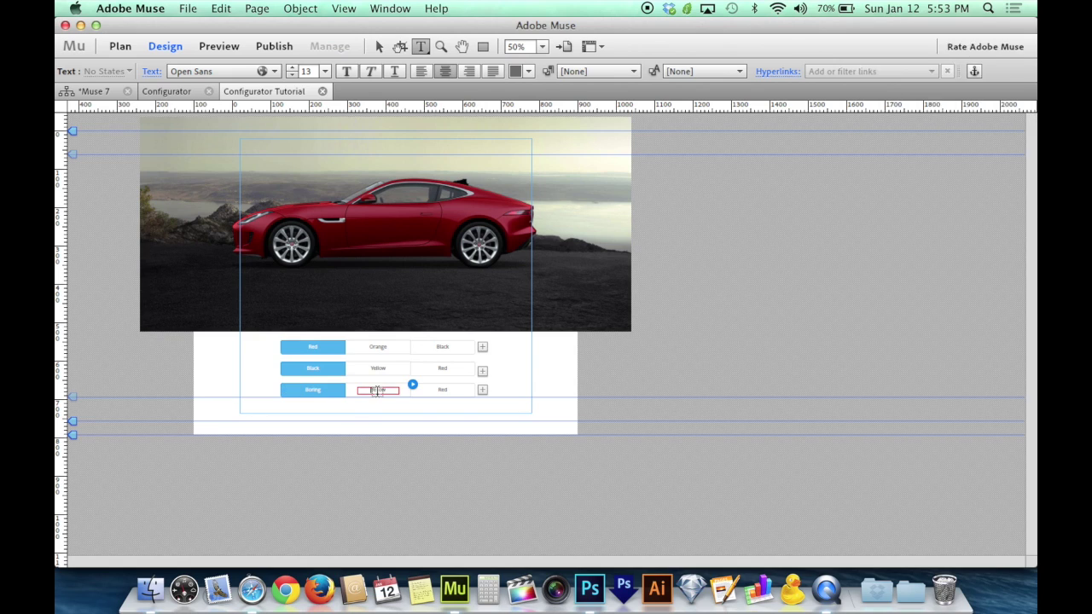
double_click(375, 390)
drag(388, 390, 369, 389)
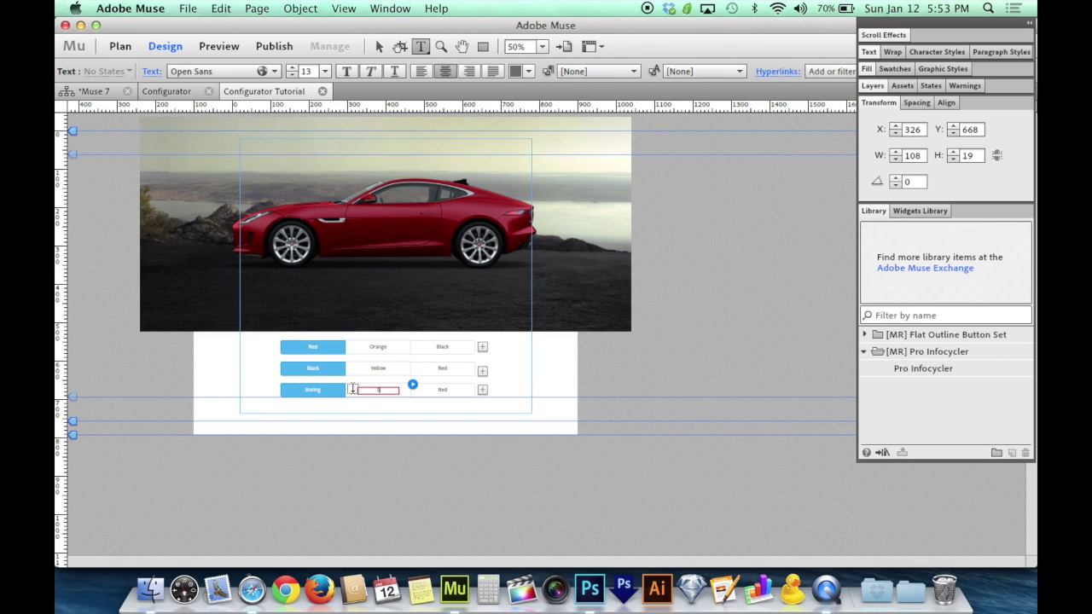
text(Sporty)
- Delete the Red text from the third button's label and leave text editing
click(437, 390)
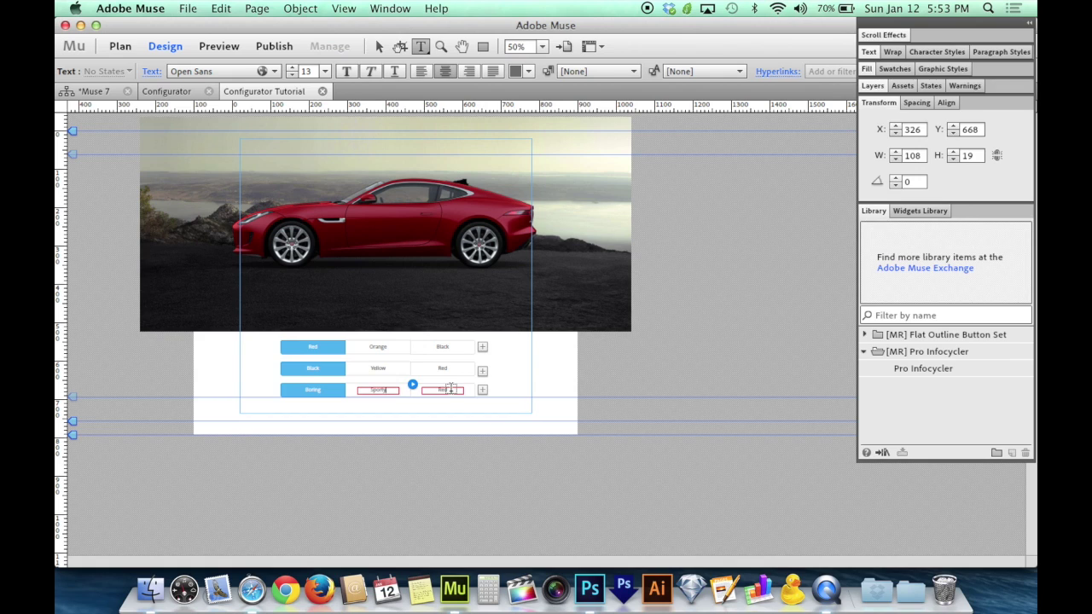
double_click(440, 390)
key(BackSpace)
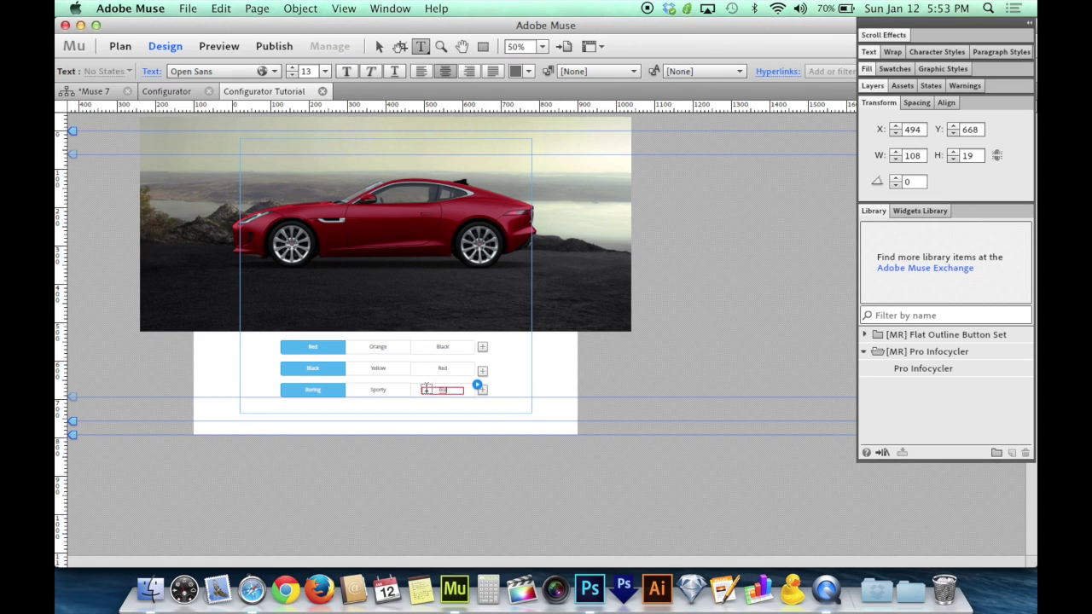
click(379, 46)
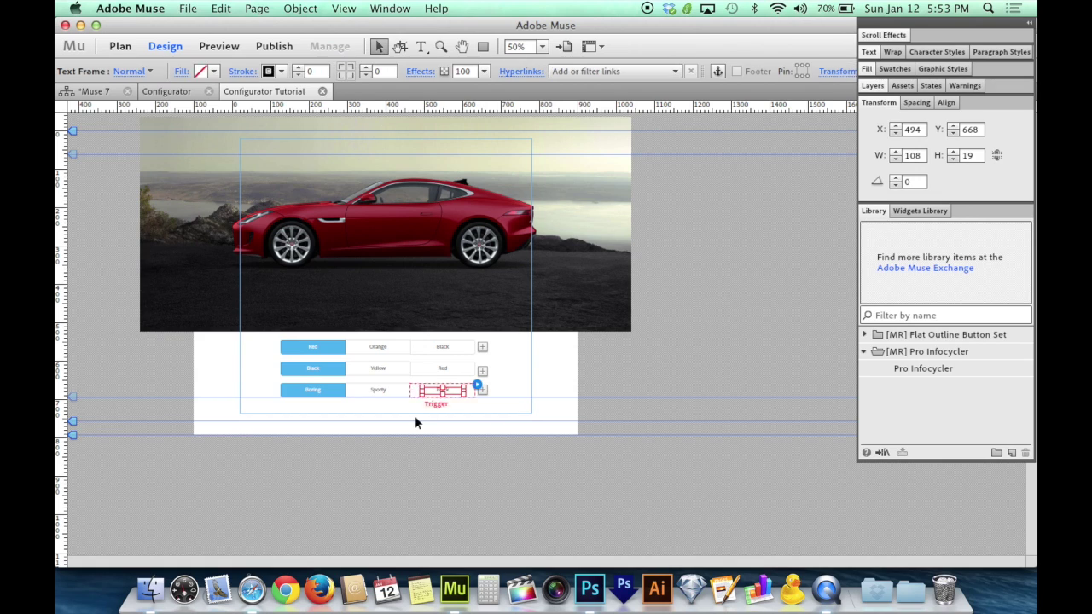
click(397, 469)
- Preview the page in Safari and test Orange, Black and Red paint plus Yellow and Red calipers
key(super+shift+e)
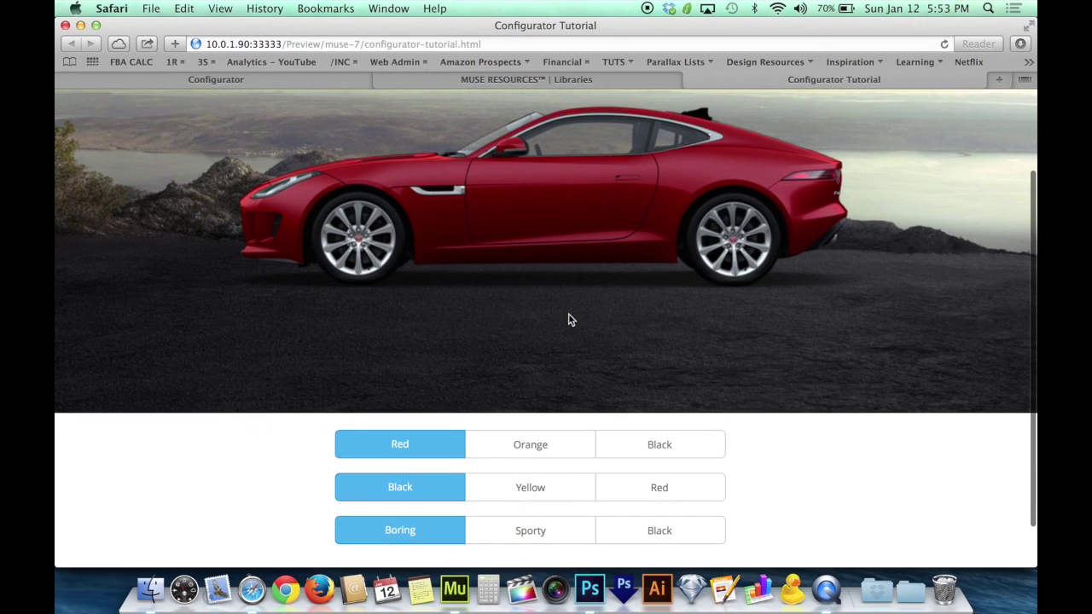
click(530, 444)
click(650, 444)
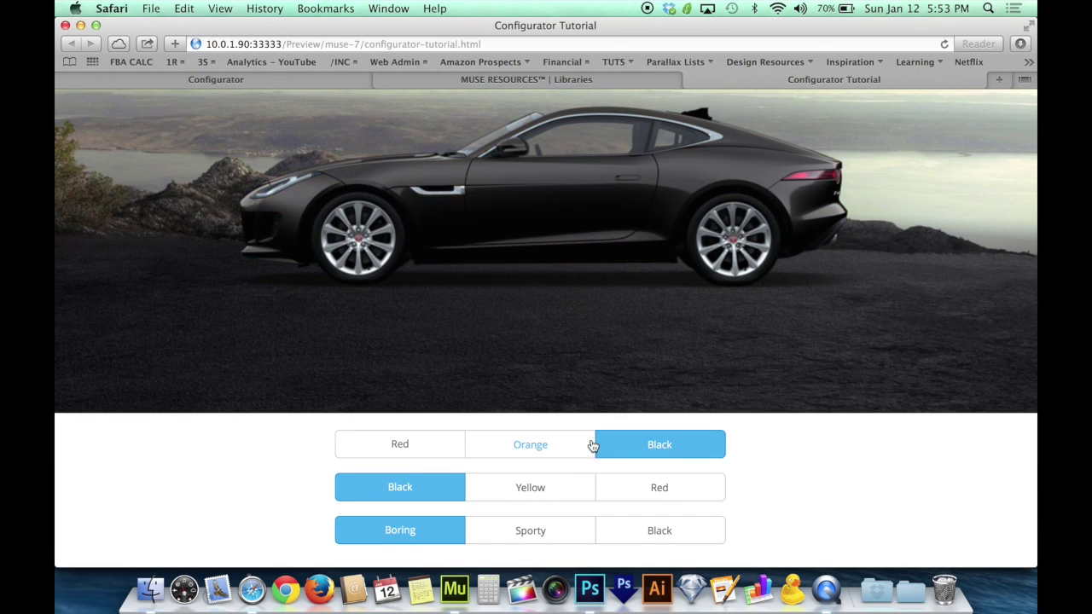
click(510, 446)
click(429, 453)
click(517, 500)
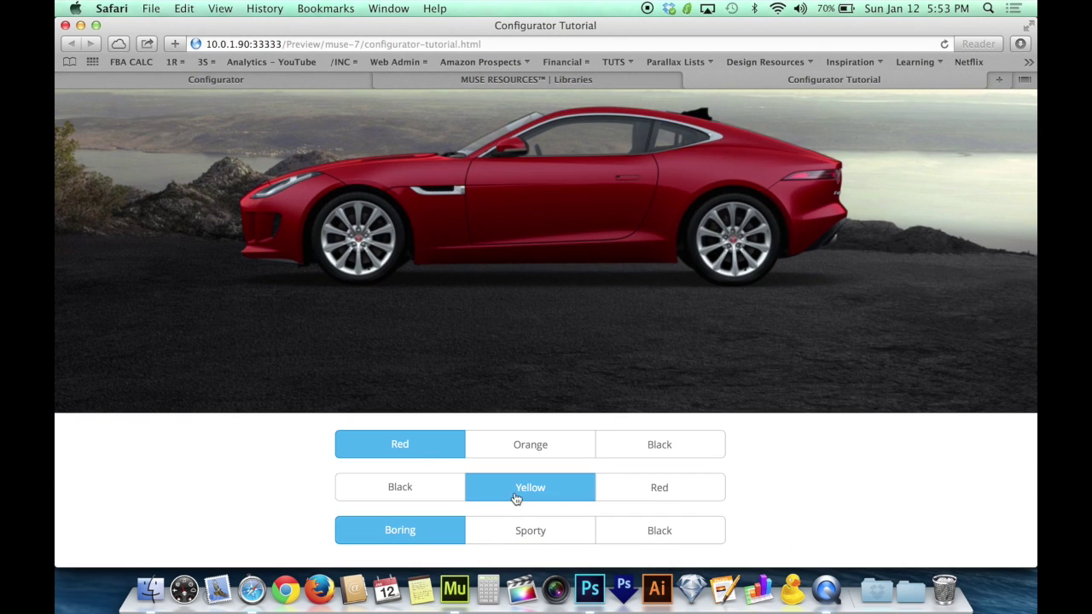
click(655, 495)
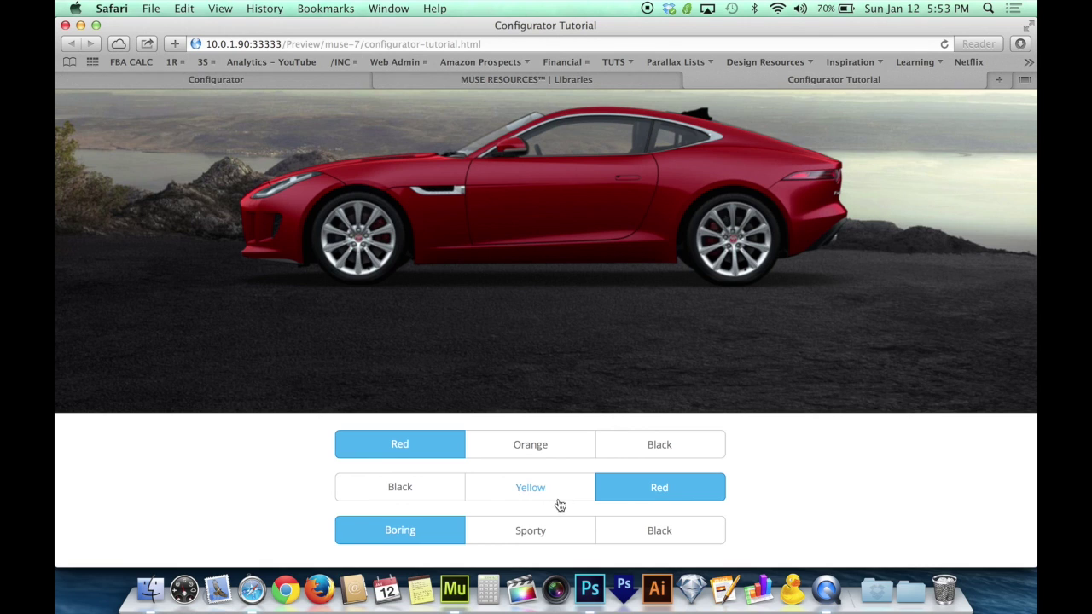
- Test the Sporty, Black and Boring wheel buttons, then switch to the finished Configurator page
click(537, 533)
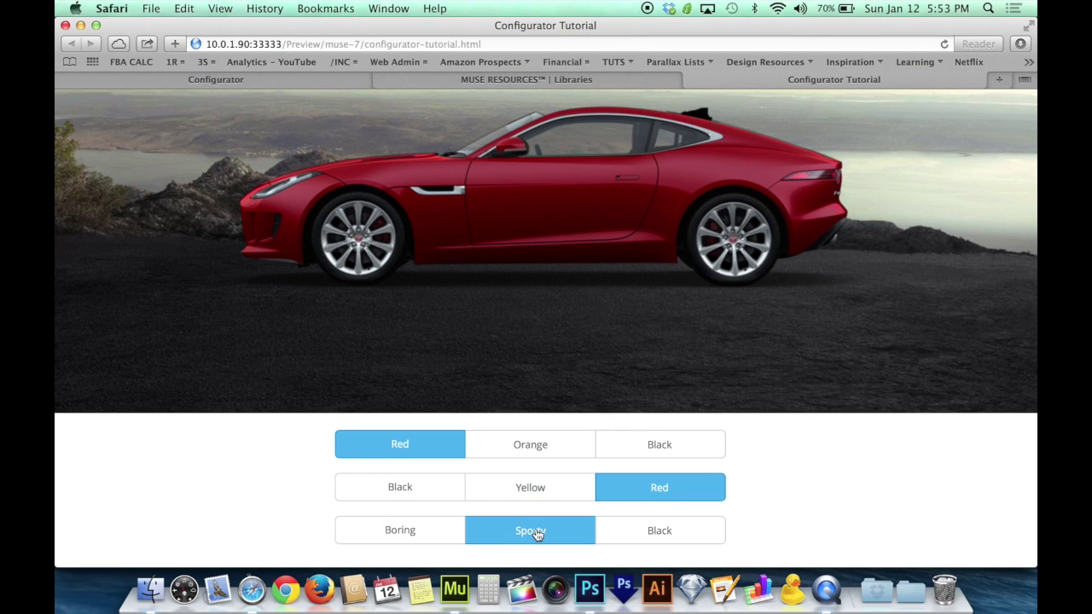
click(640, 537)
click(541, 540)
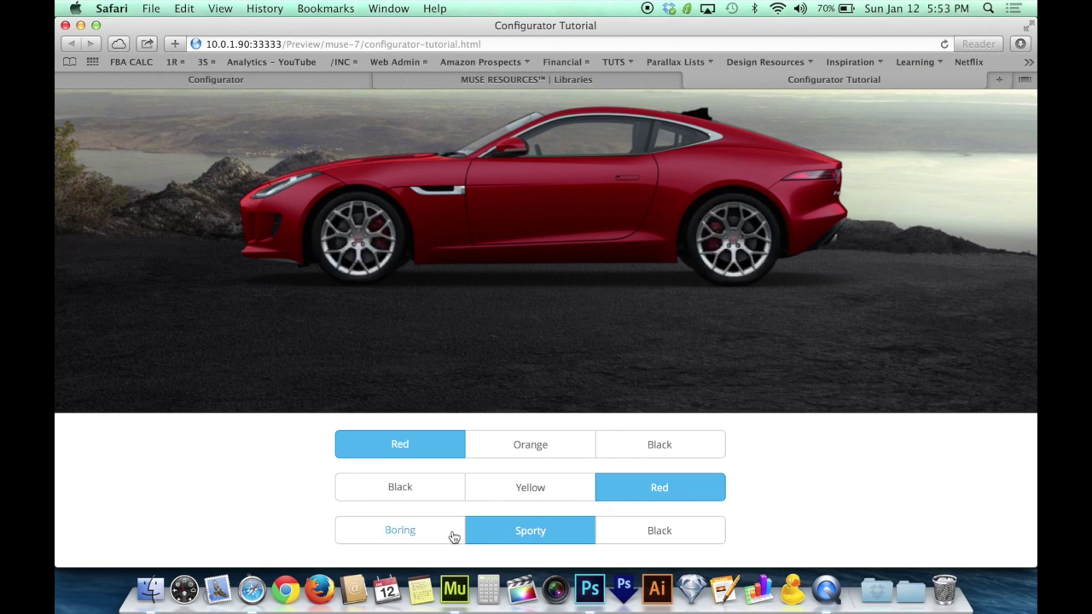
click(446, 534)
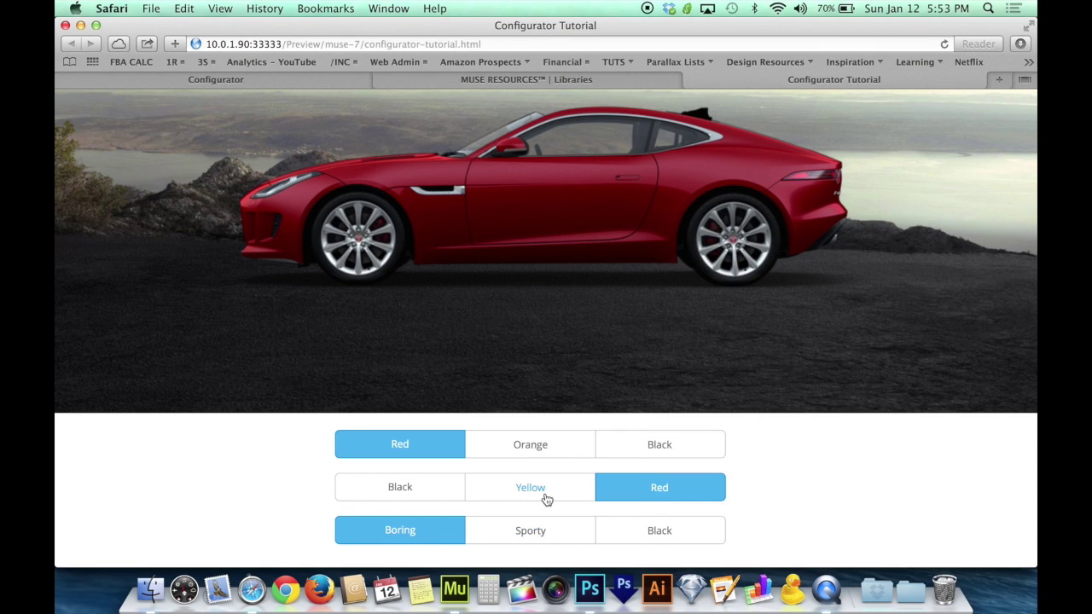
click(537, 529)
click(674, 535)
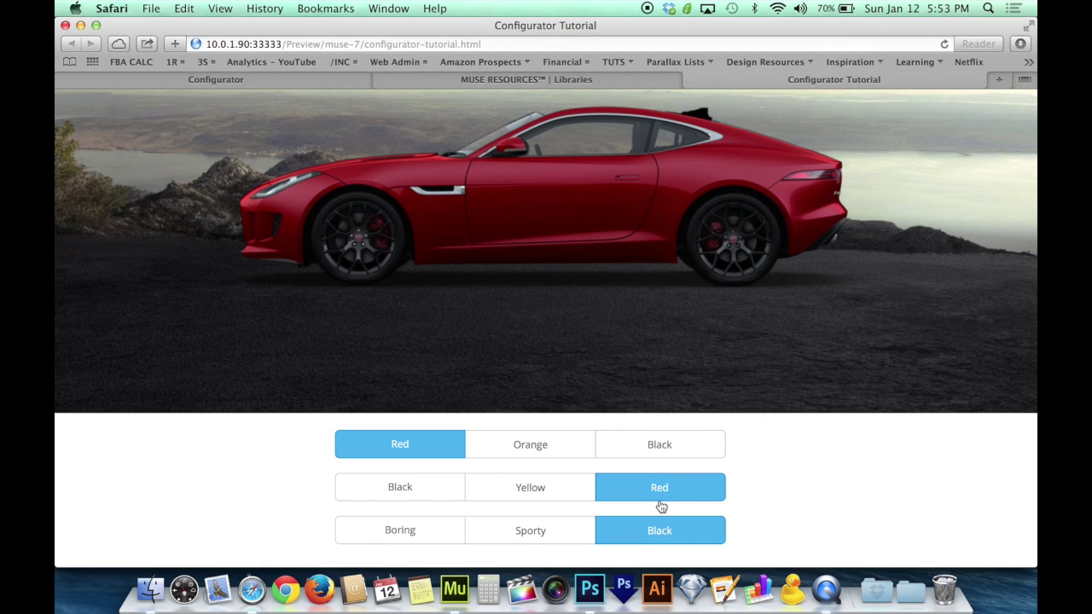
click(329, 82)
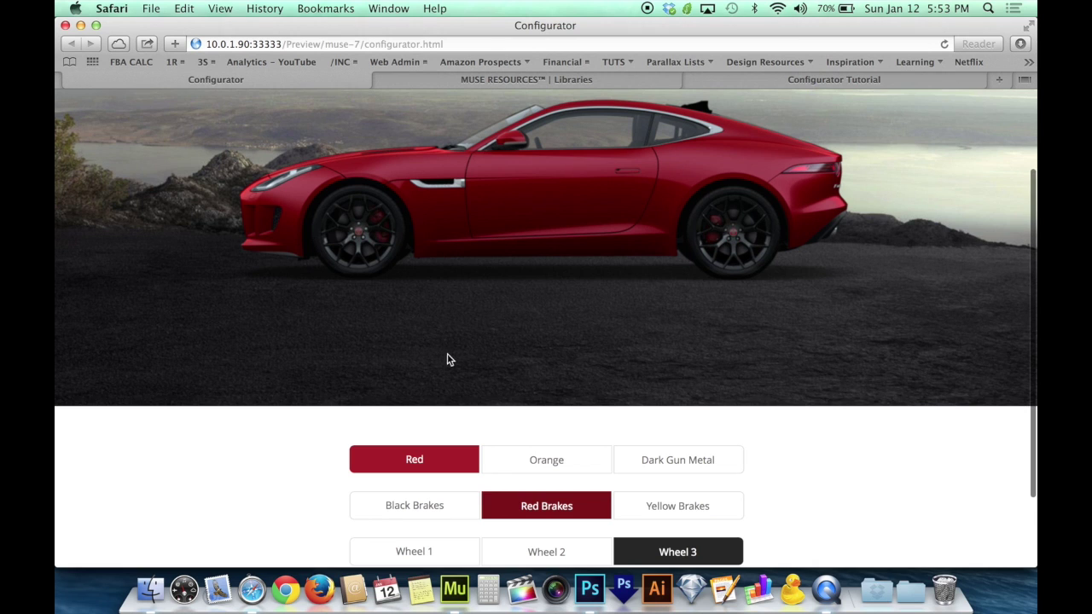
- Try Orange, Dark Gun Metal and Red paint, then Black, Red and finally Yellow Brakes
click(553, 462)
click(653, 470)
click(430, 474)
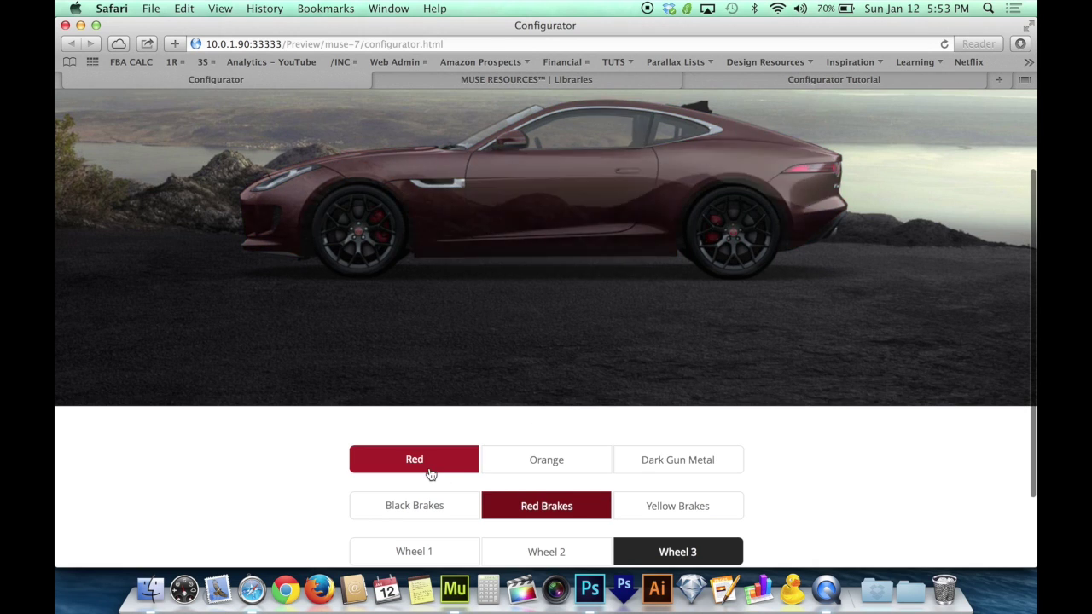
click(431, 503)
click(559, 507)
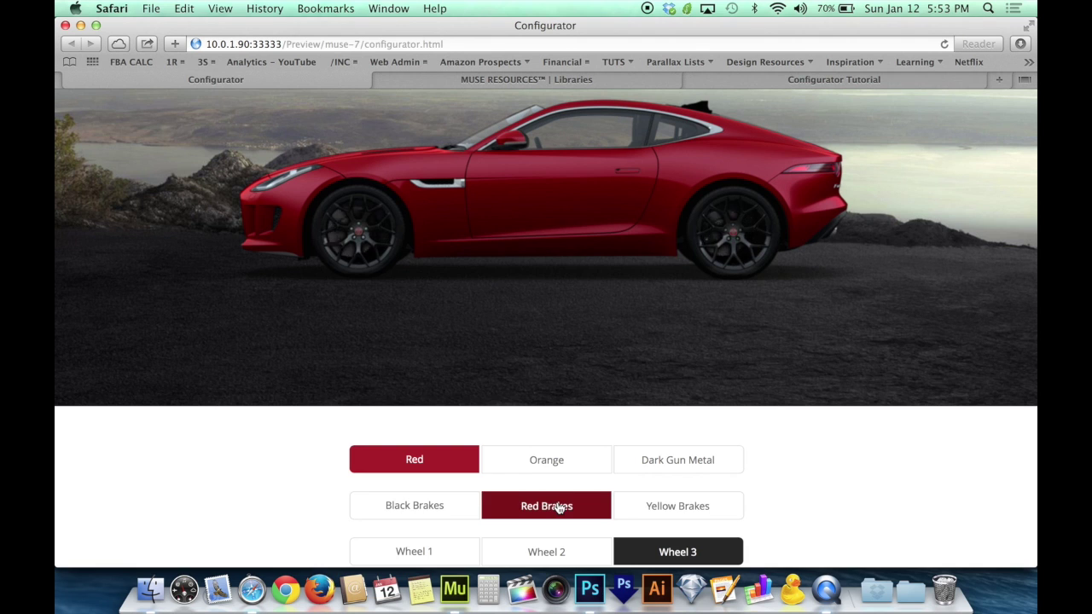
click(658, 505)
- Try Wheel 2 and Wheel 1, settle on Wheel 3, then show all windows in Mission Control
click(559, 552)
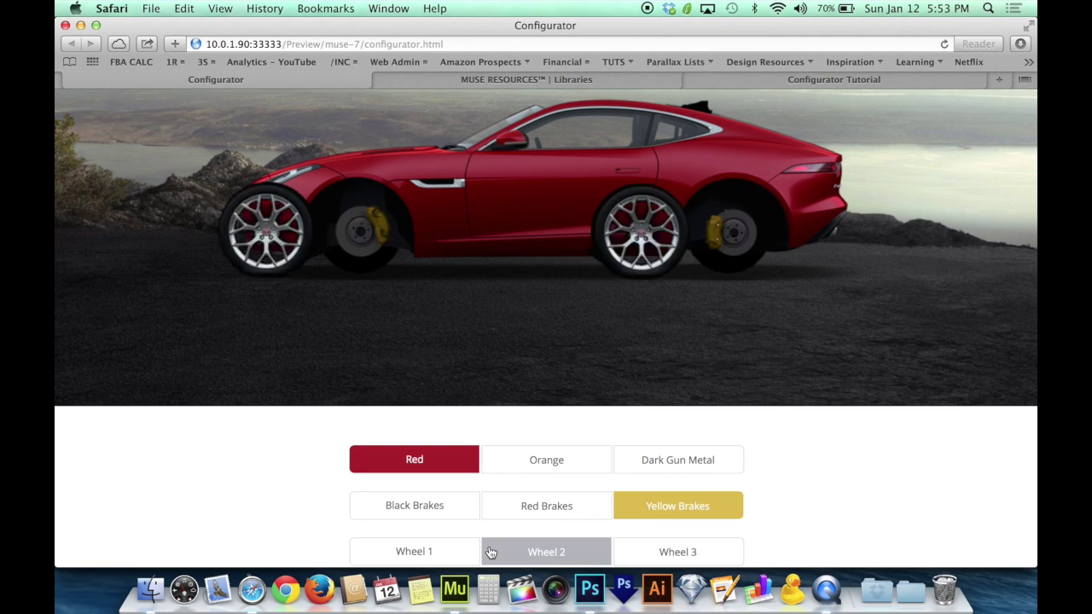
click(433, 553)
click(555, 553)
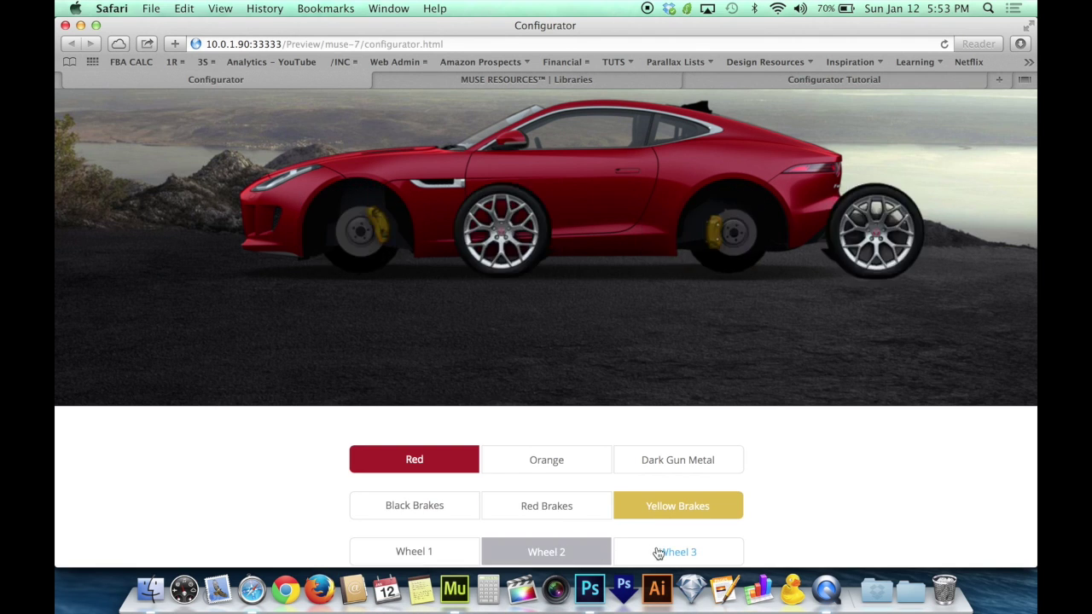
click(659, 554)
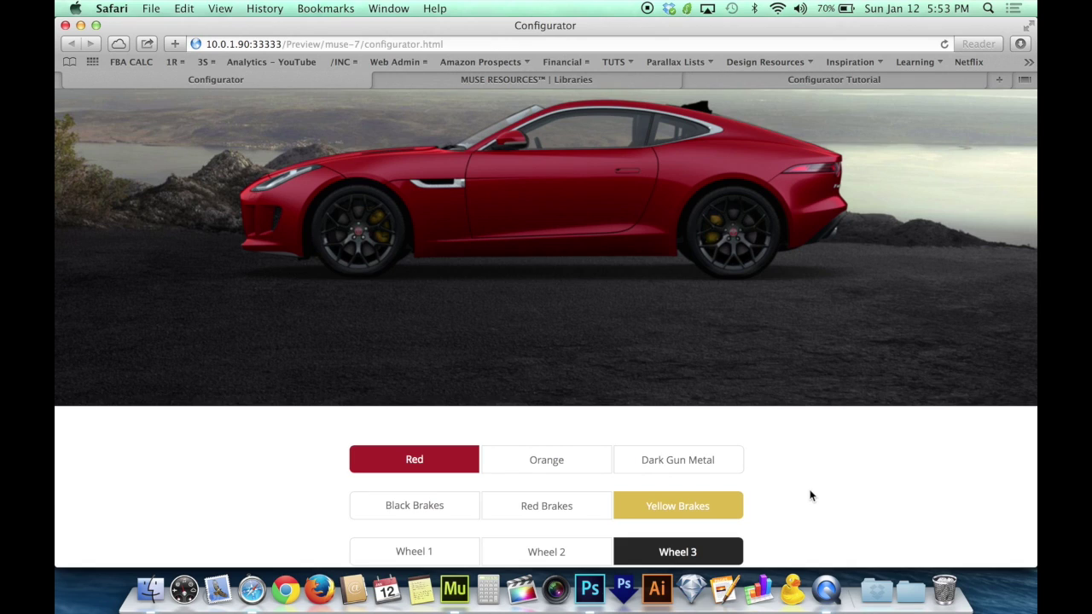
key(ctrl+Up)
- Pick the Adobe Muse window in Mission Control to return to the Configurator Tutorial design
click(458, 185)
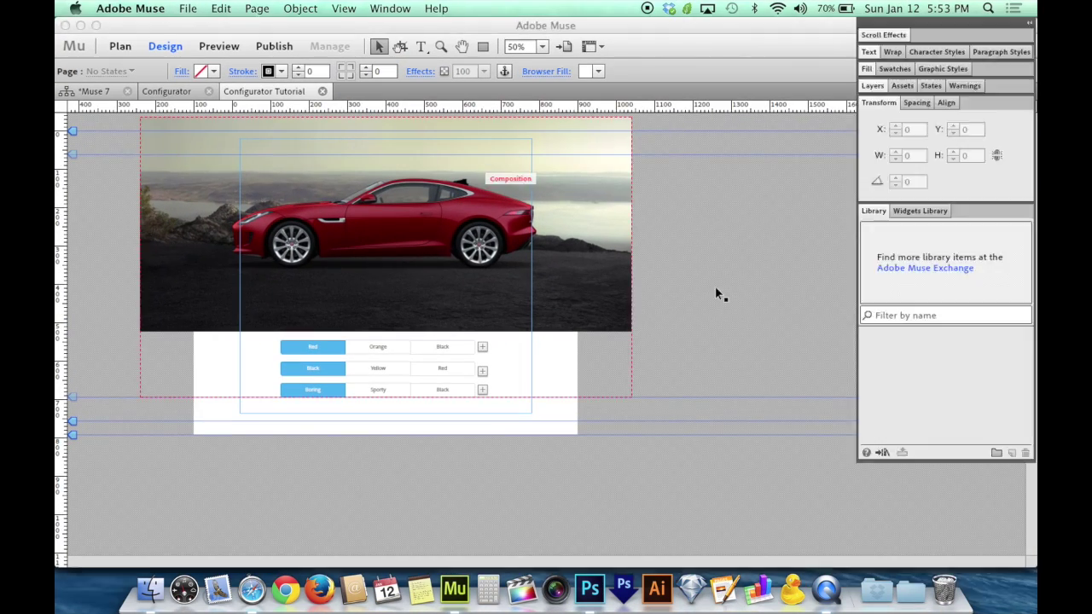